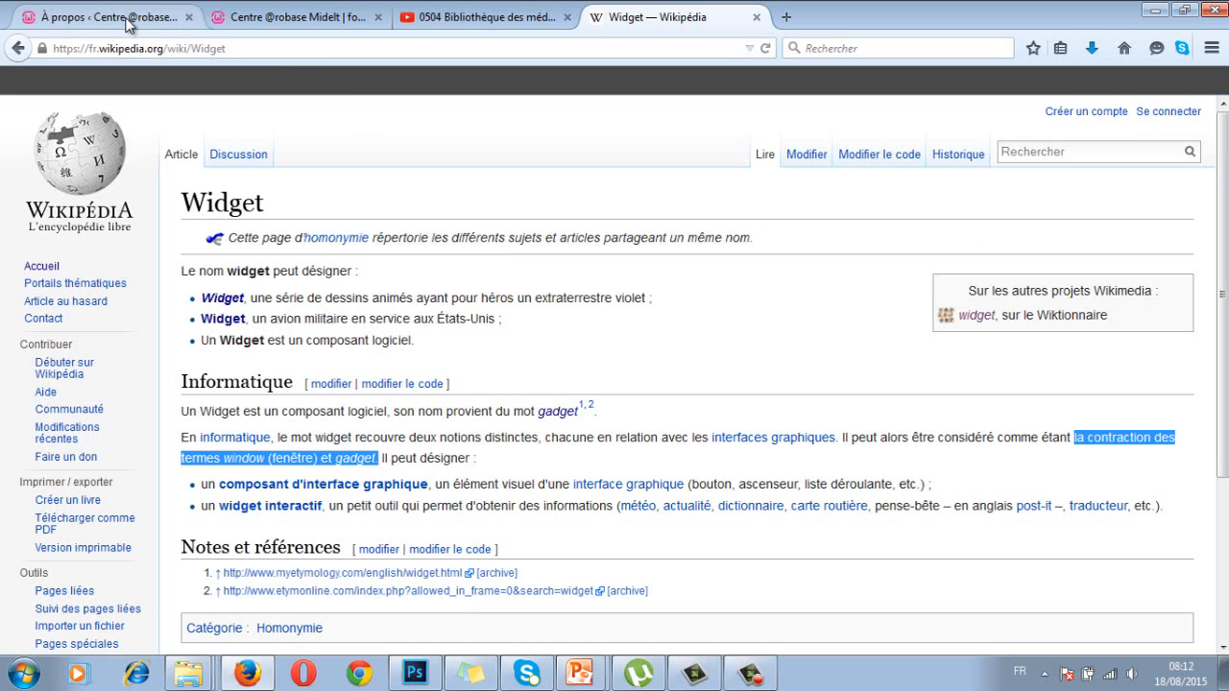
Step: Open the Widgets management page of the WordPress site and collapse the Barre latérale principale area
{"action": "left_click", "coordinate": [130, 24]}
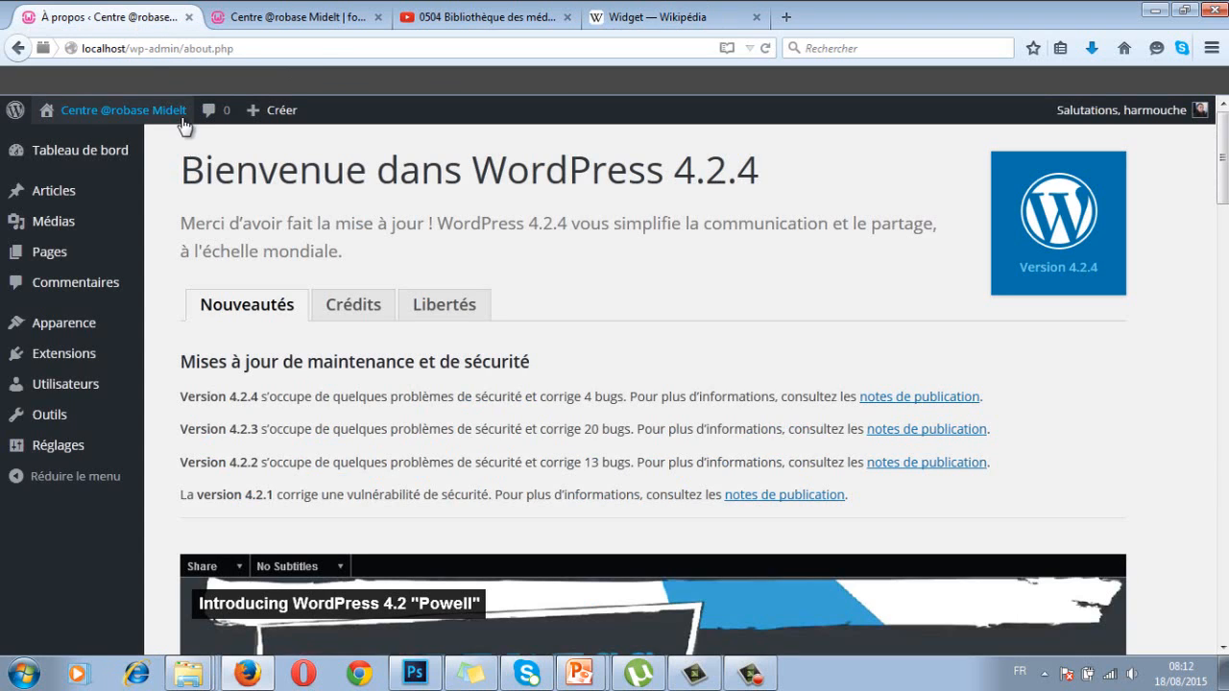
{"action": "mouse_move", "coordinate": [184, 127]}
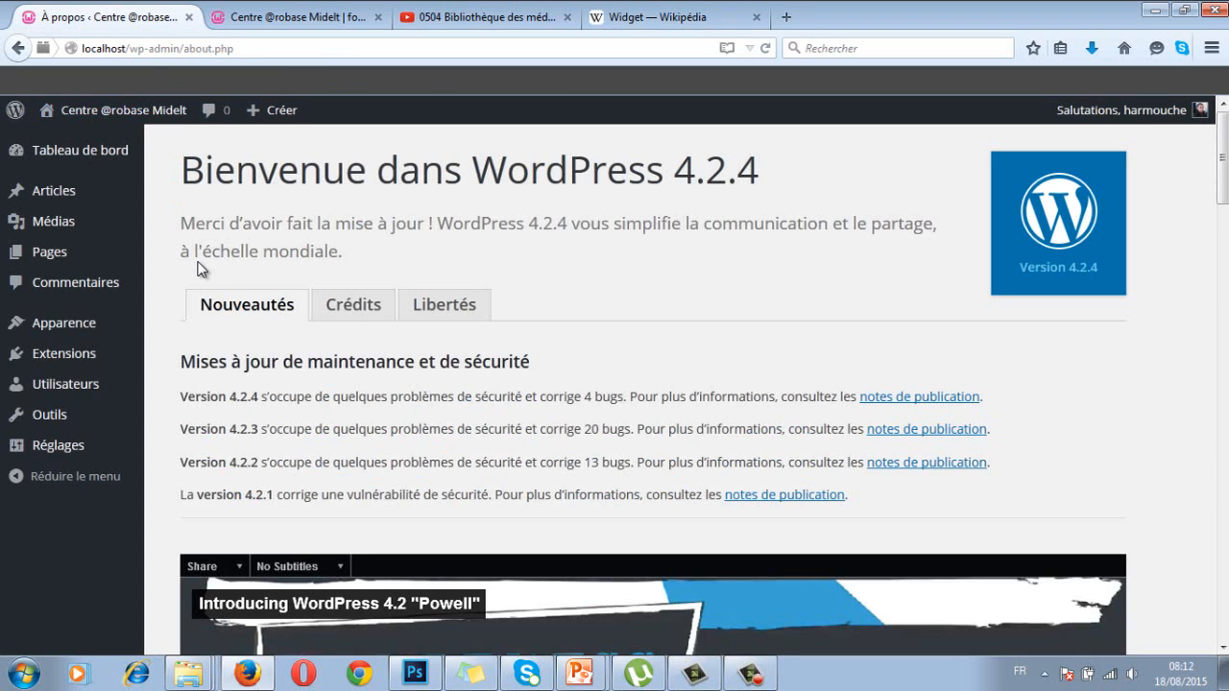
{"action": "mouse_move", "coordinate": [70, 333]}
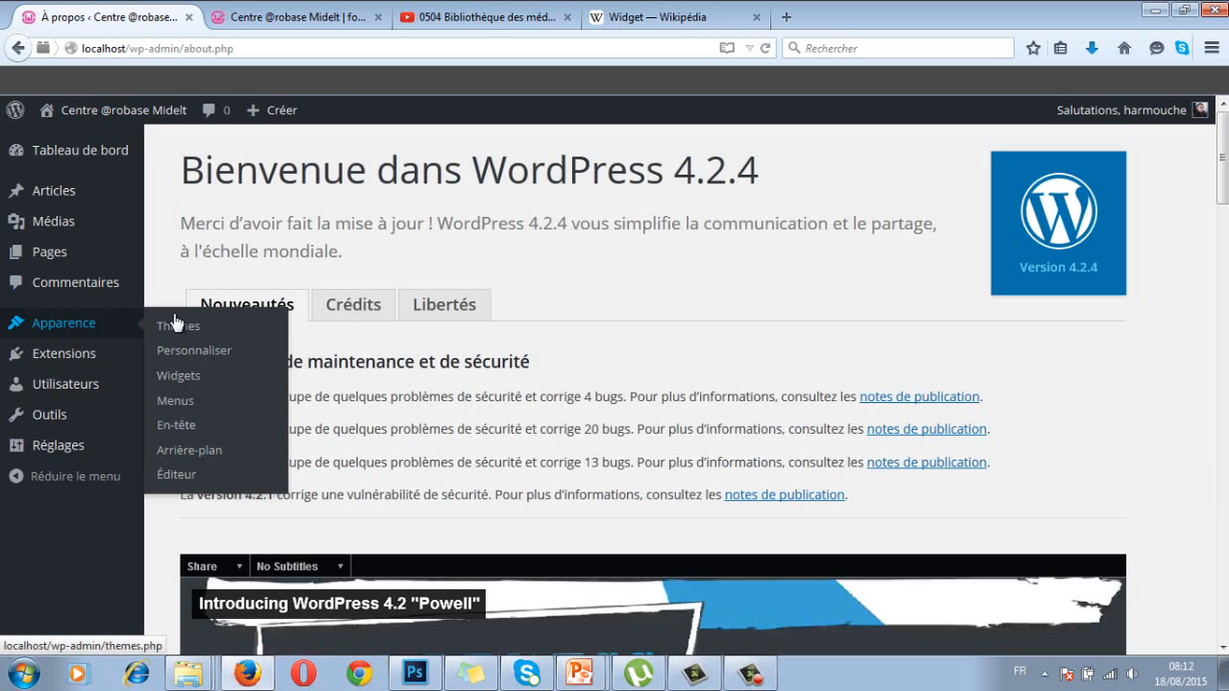
{"action": "left_click", "coordinate": [183, 382]}
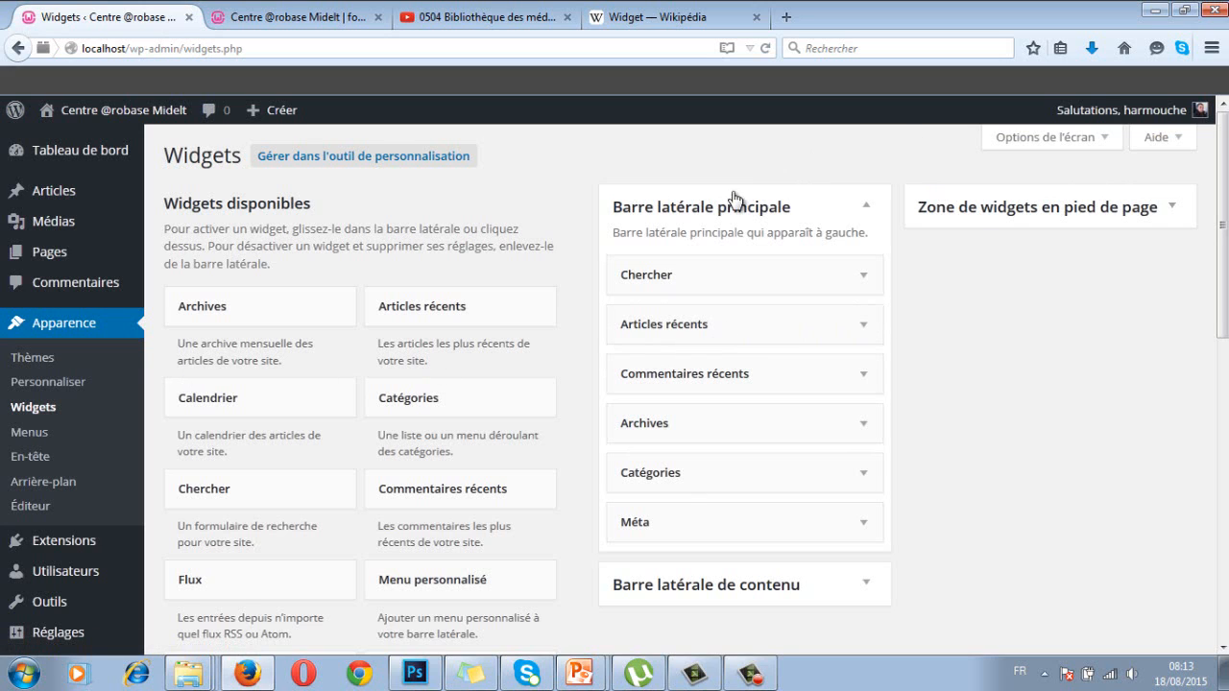
{"action": "left_click", "coordinate": [868, 209]}
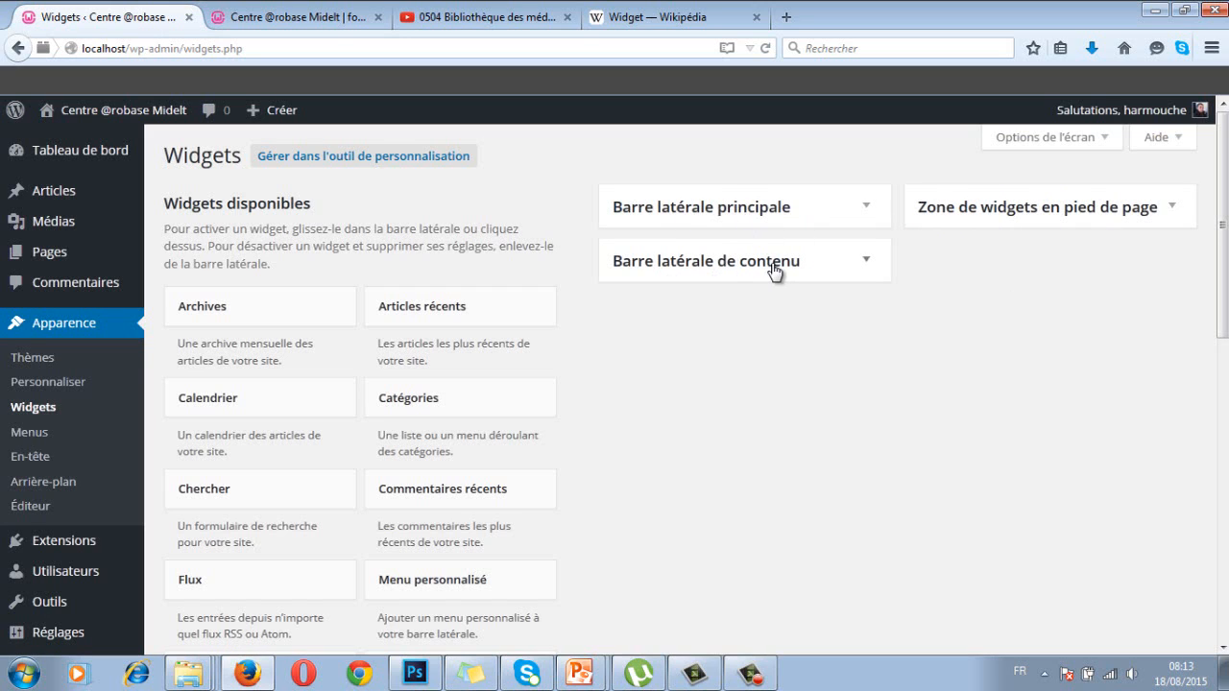
Step: Examine on the live site where the main sidebar and the footer widget zone sit, comparing them with the Widgets page
{"action": "left_click", "coordinate": [323, 19]}
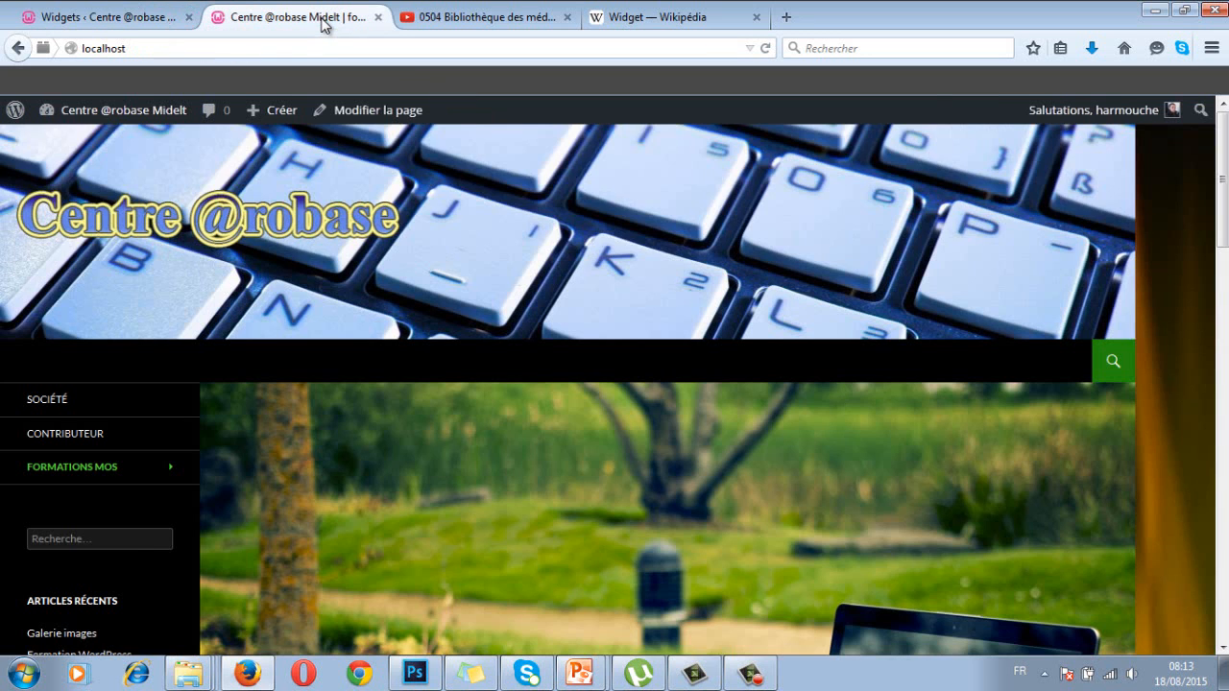
{"action": "scroll", "coordinate": [568, 386], "scroll_direction": "down", "scroll_amount": 3}
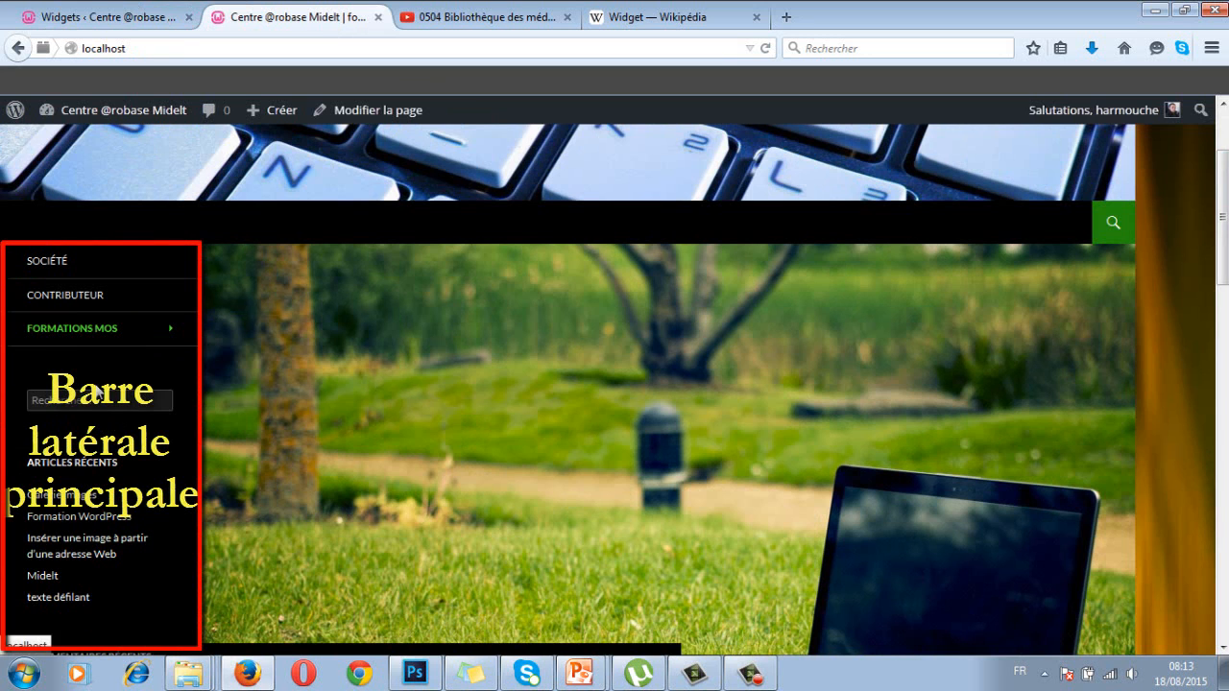
{"action": "scroll", "coordinate": [95, 576], "scroll_direction": "down", "scroll_amount": 7}
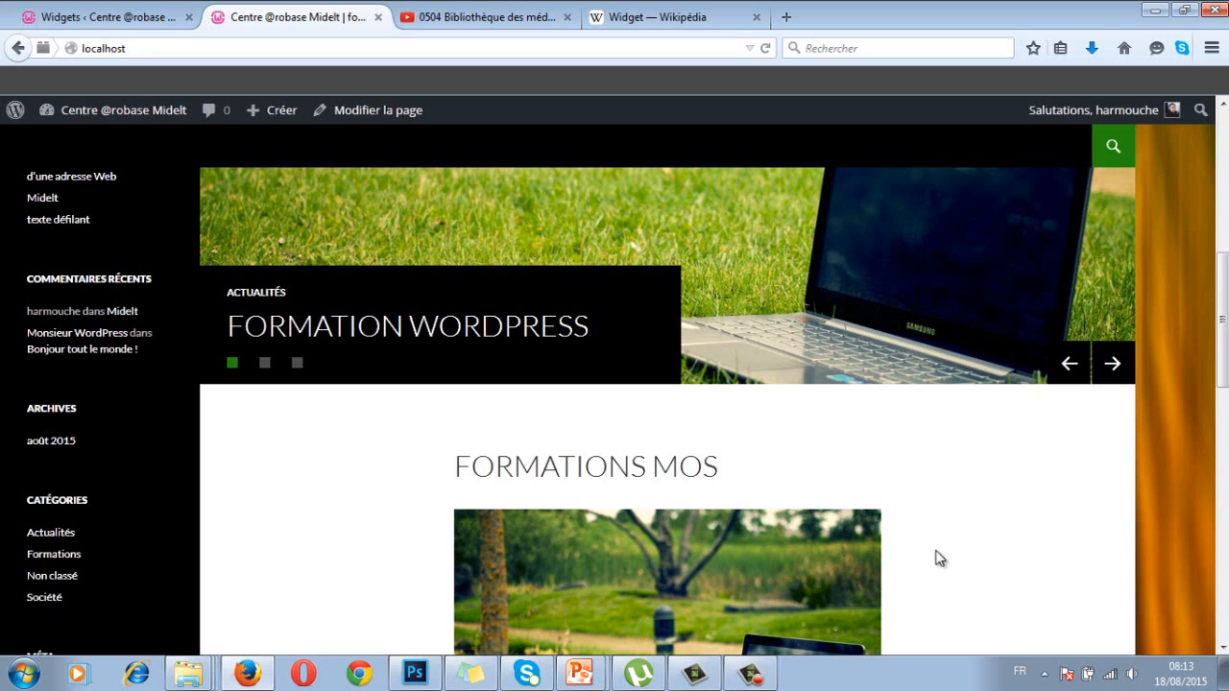
{"action": "left_click", "coordinate": [120, 16]}
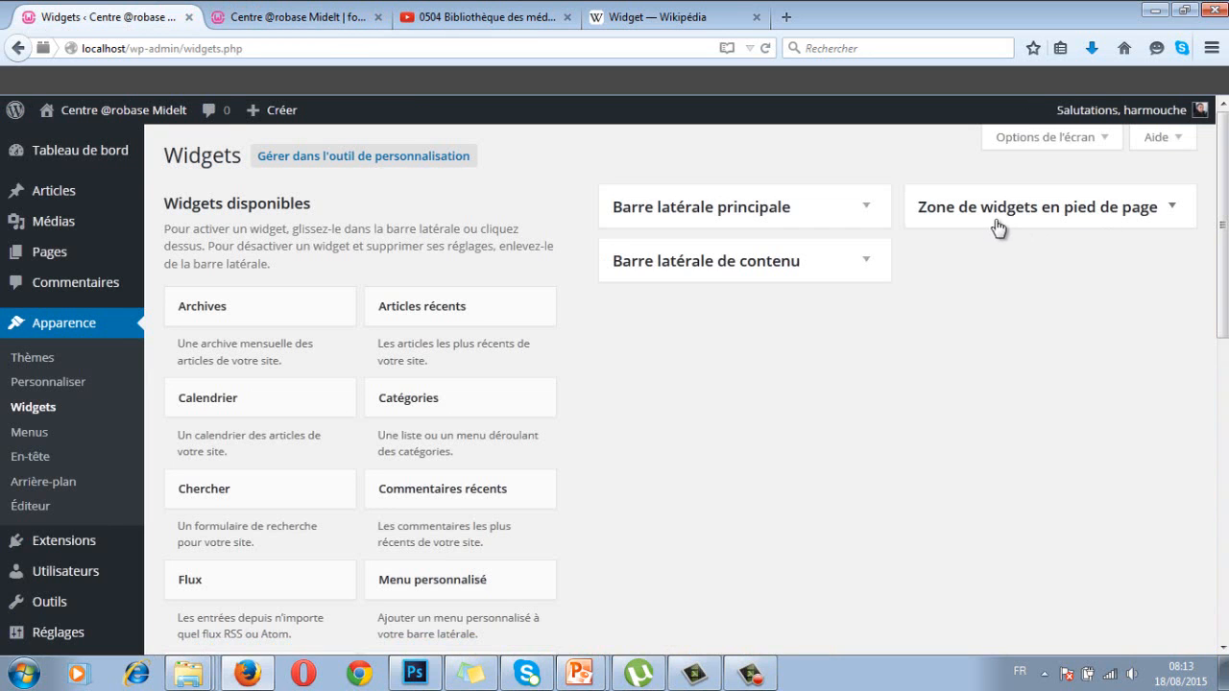
{"action": "left_click", "coordinate": [309, 19]}
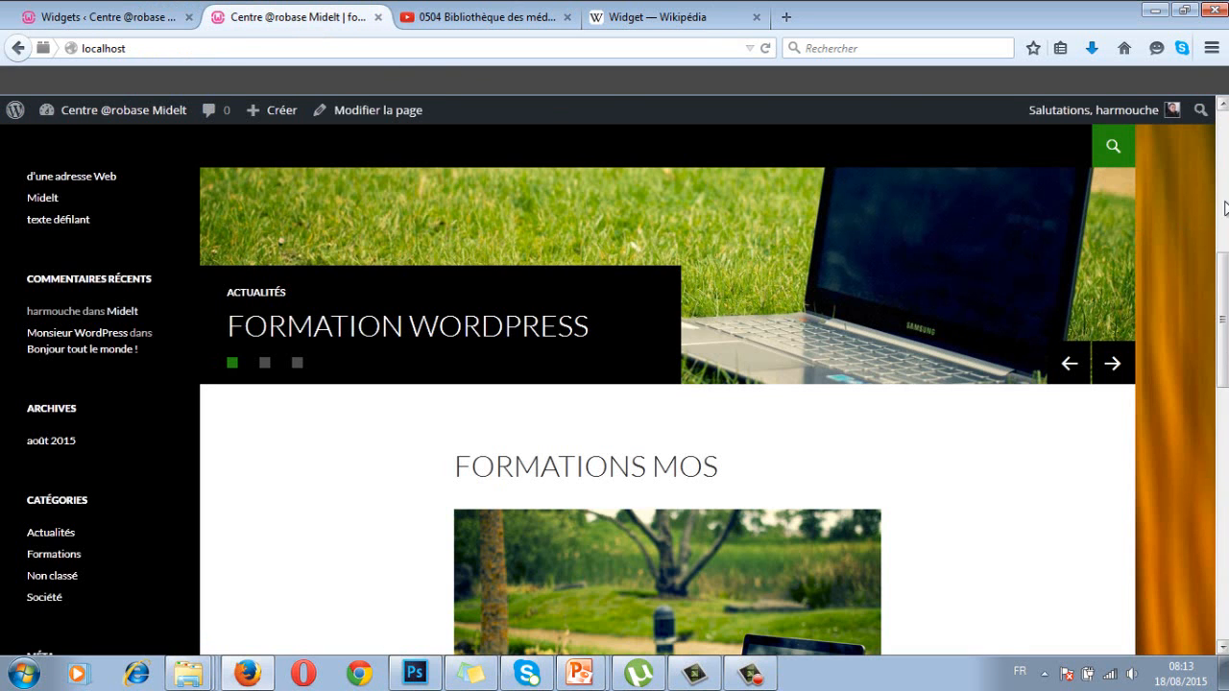
{"action": "scroll", "coordinate": [824, 554], "scroll_direction": "down", "scroll_amount": 10}
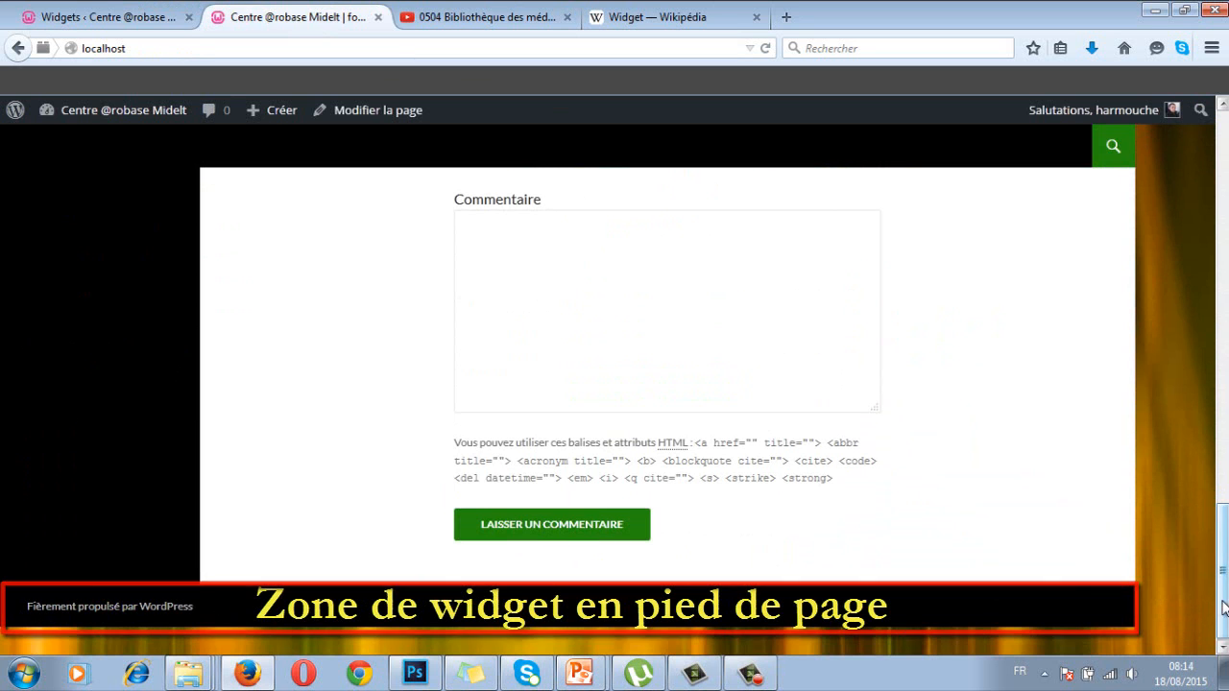
{"action": "scroll", "coordinate": [1215, 605], "scroll_direction": "up", "scroll_amount": 10}
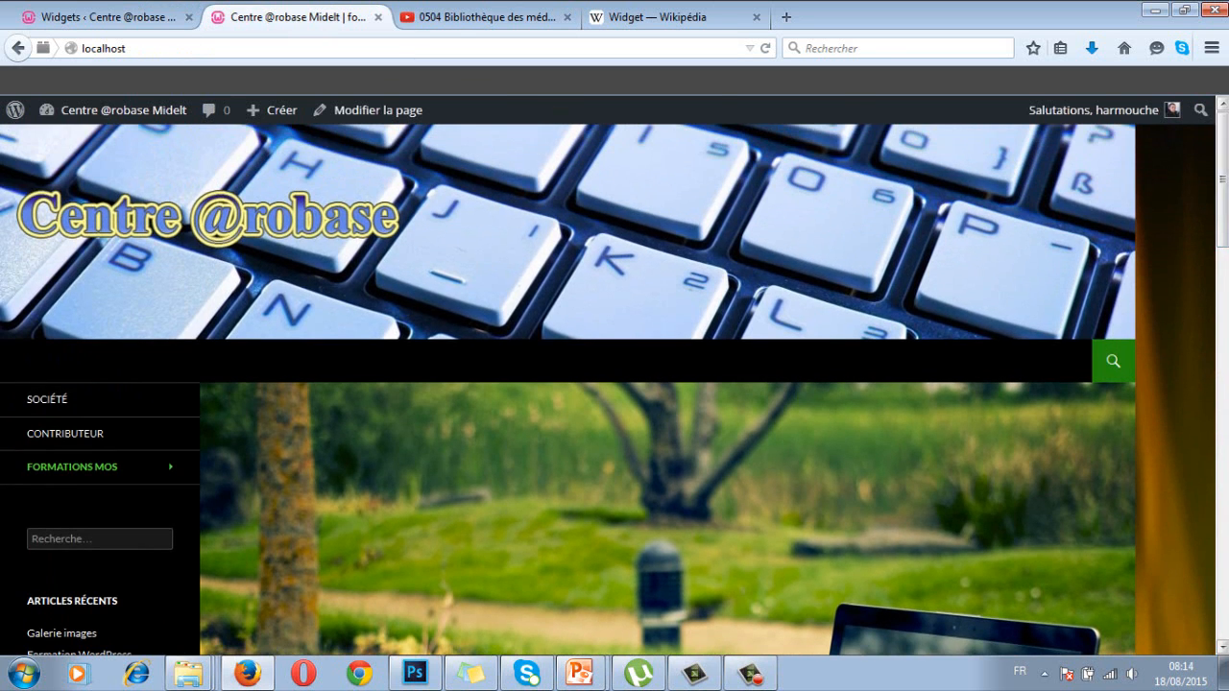
{"action": "left_click", "coordinate": [128, 17]}
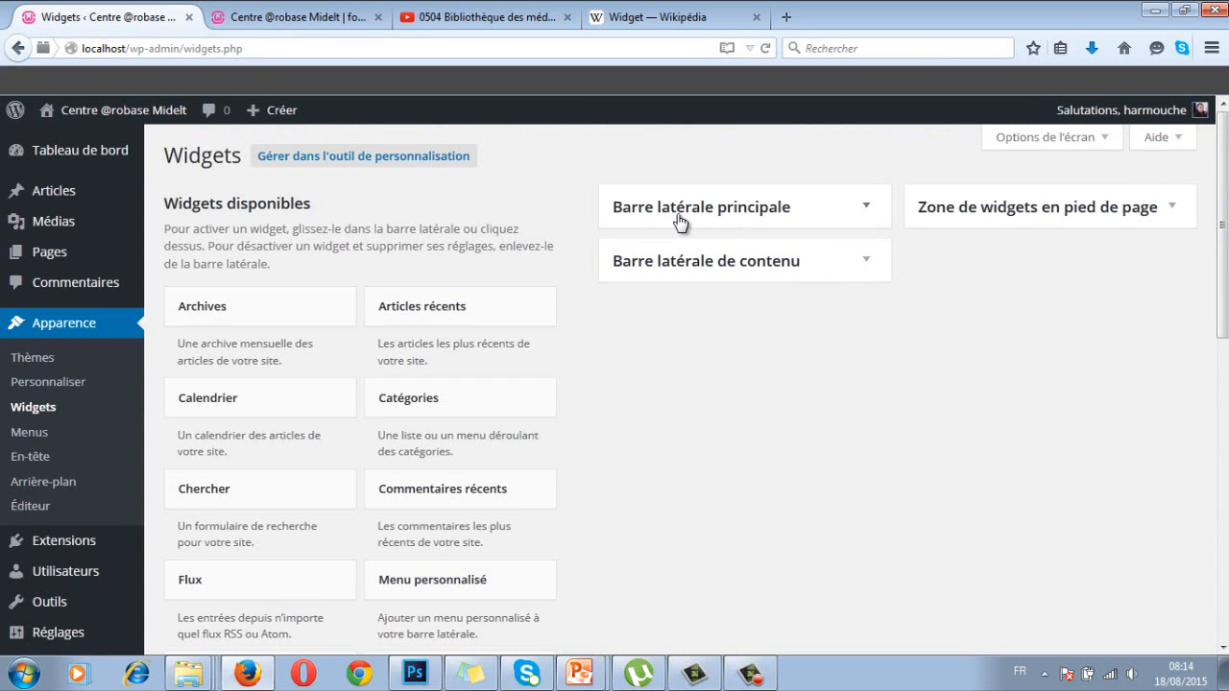
Step: Expand the Barre latérale principale area and compare its widgets with those in the live site's sidebar
{"action": "left_click", "coordinate": [867, 209]}
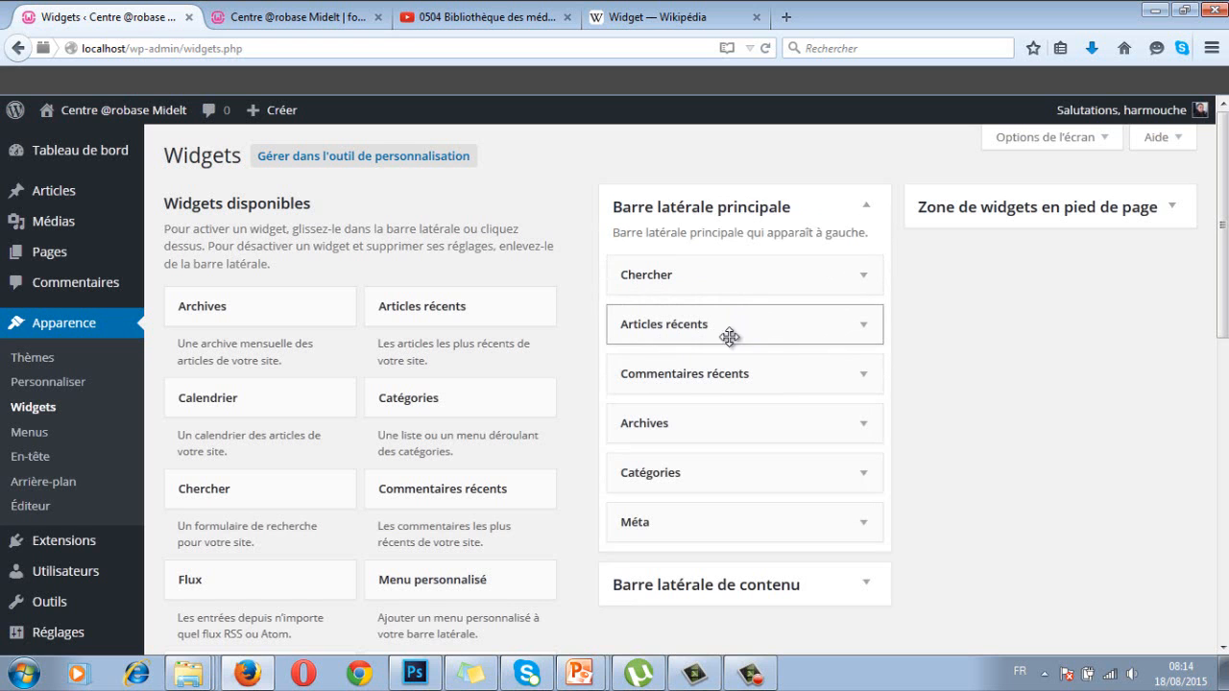
{"action": "left_click", "coordinate": [283, 19]}
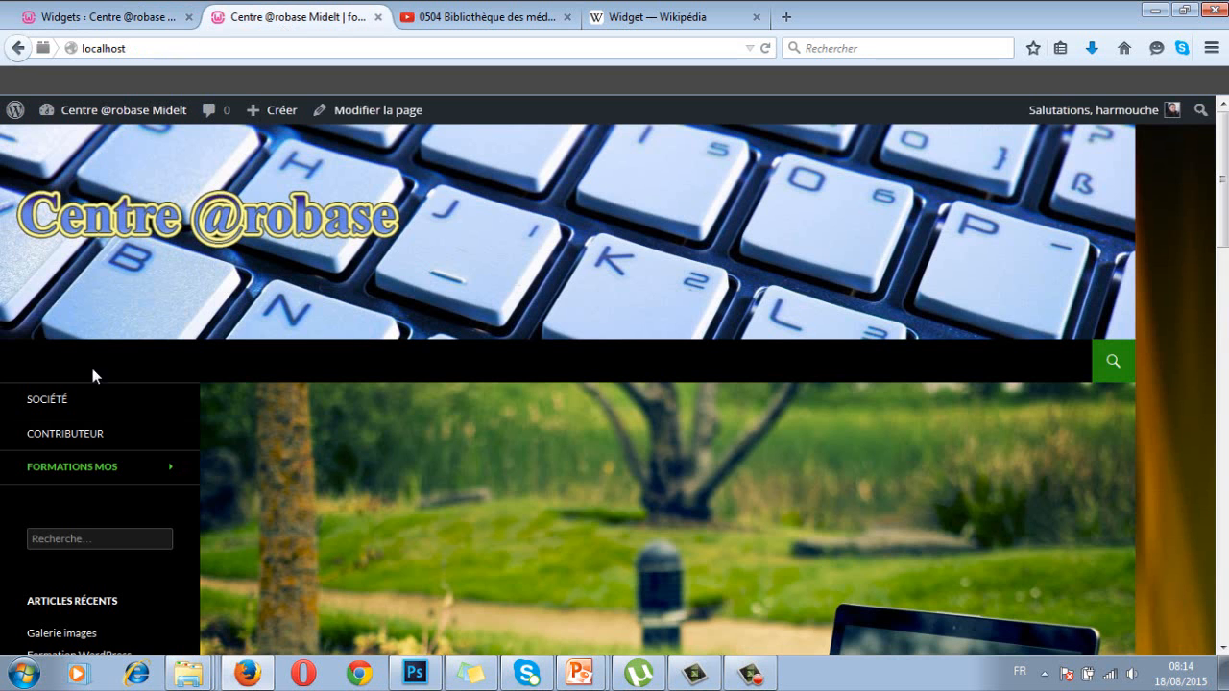
{"action": "scroll", "coordinate": [82, 398], "scroll_direction": "down", "scroll_amount": 5}
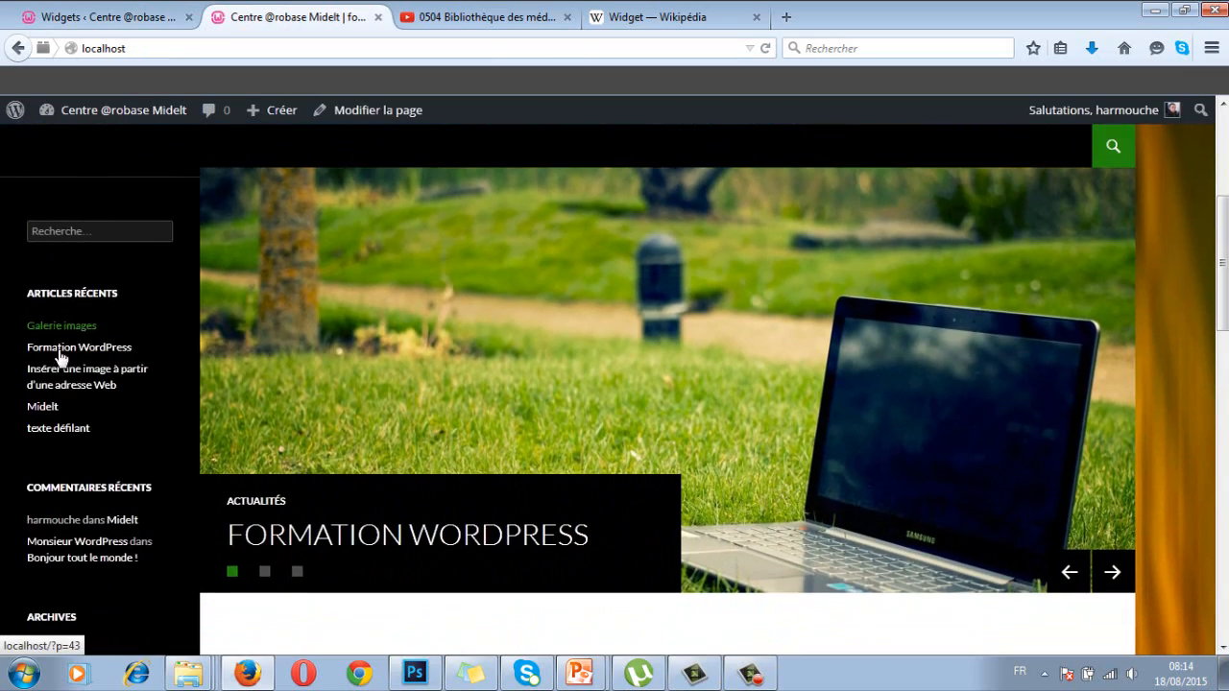
{"action": "scroll", "coordinate": [86, 508], "scroll_direction": "down", "scroll_amount": 3}
{"action": "scroll", "coordinate": [90, 524], "scroll_direction": "down", "scroll_amount": 6}
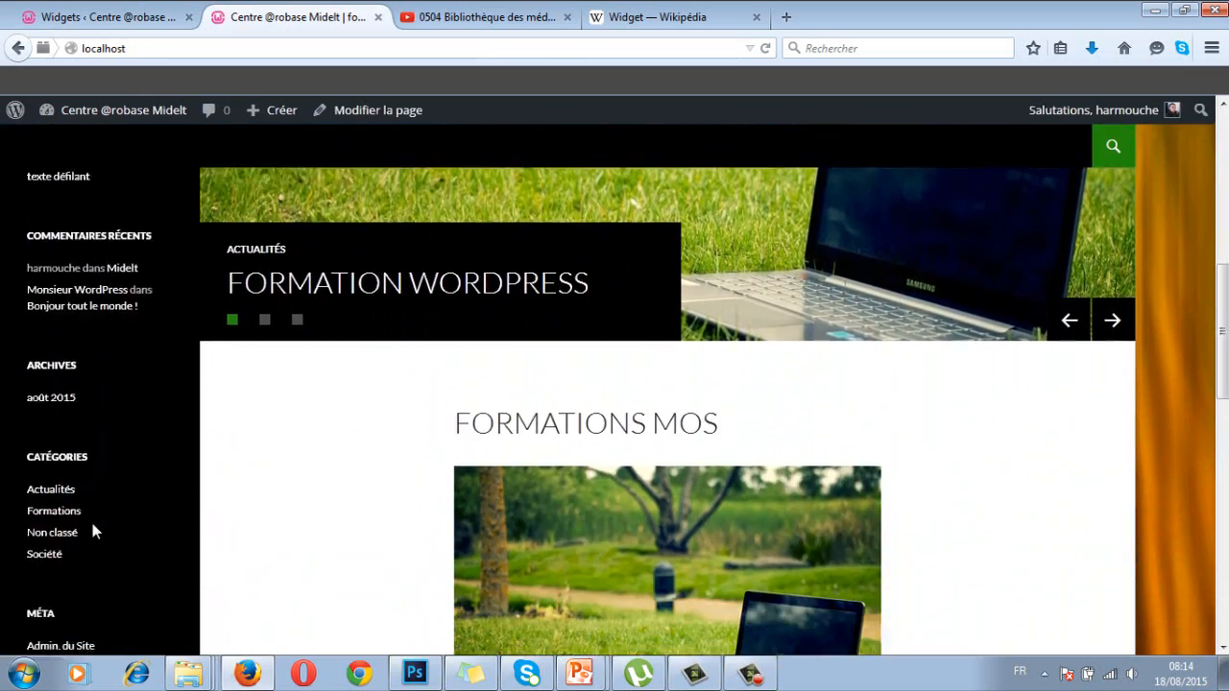
{"action": "scroll", "coordinate": [85, 483], "scroll_direction": "up", "scroll_amount": 6}
{"action": "scroll", "coordinate": [60, 282], "scroll_direction": "up", "scroll_amount": 2}
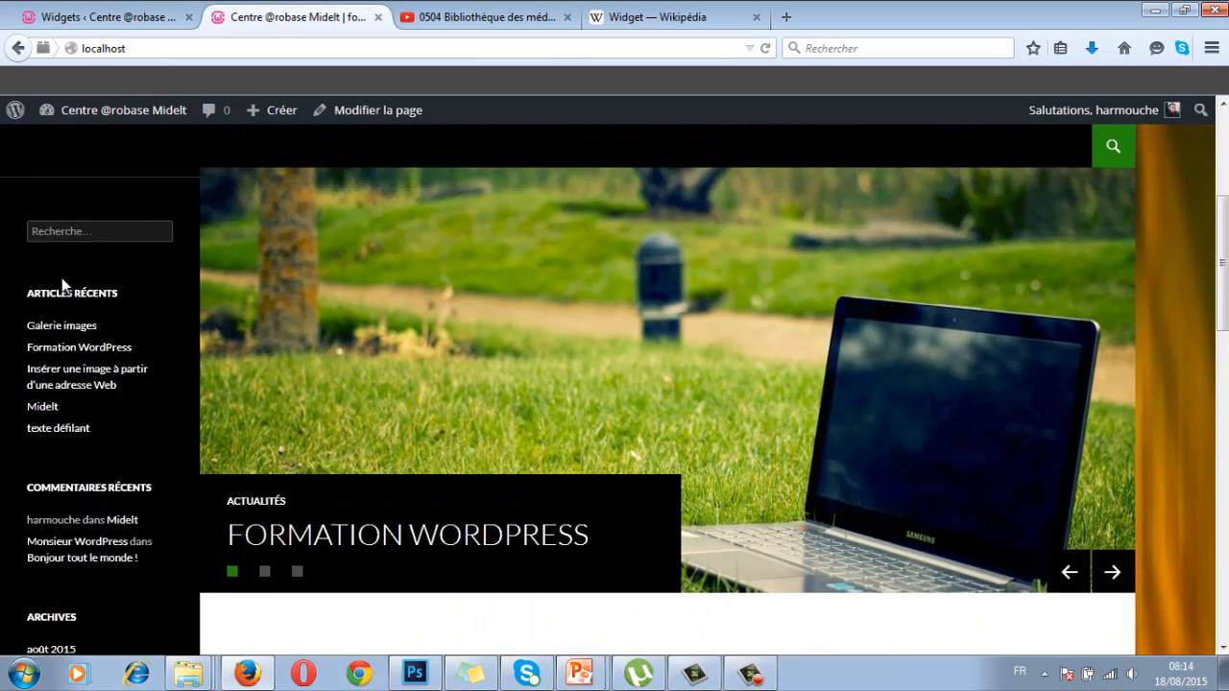
{"action": "scroll", "coordinate": [72, 413], "scroll_direction": "down", "scroll_amount": 2}
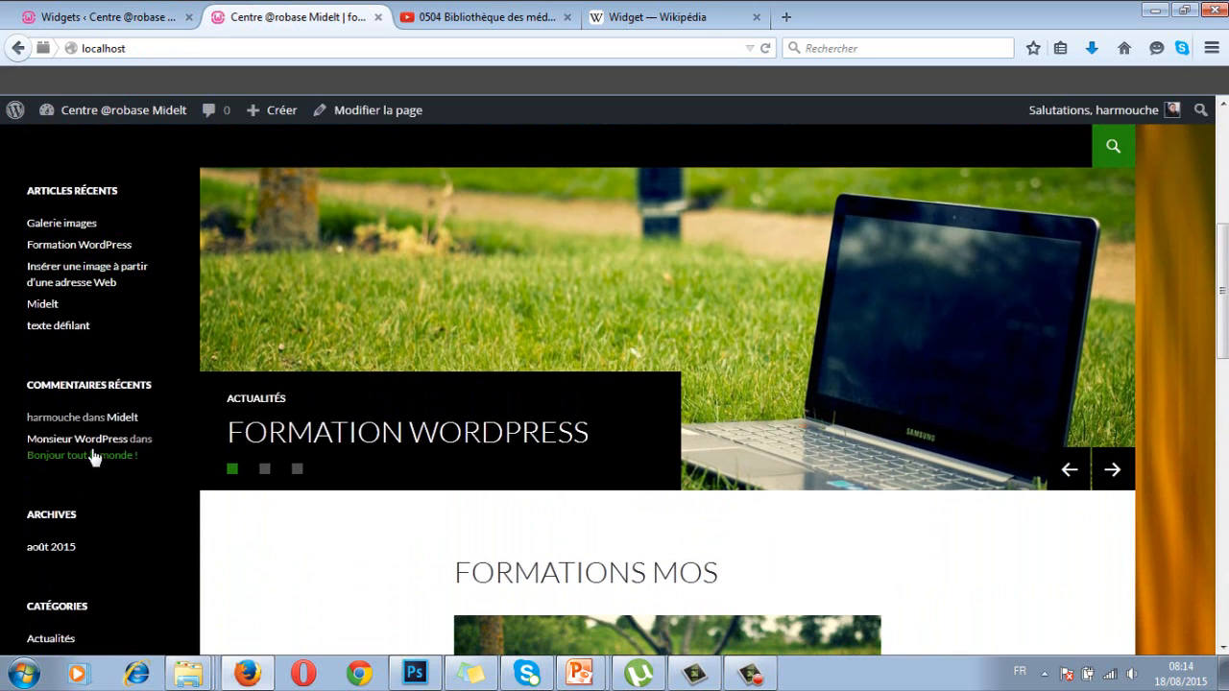
Step: Move the Catégories widget to first place in the Barre latérale principale, above Chercher
{"action": "left_click", "coordinate": [112, 26]}
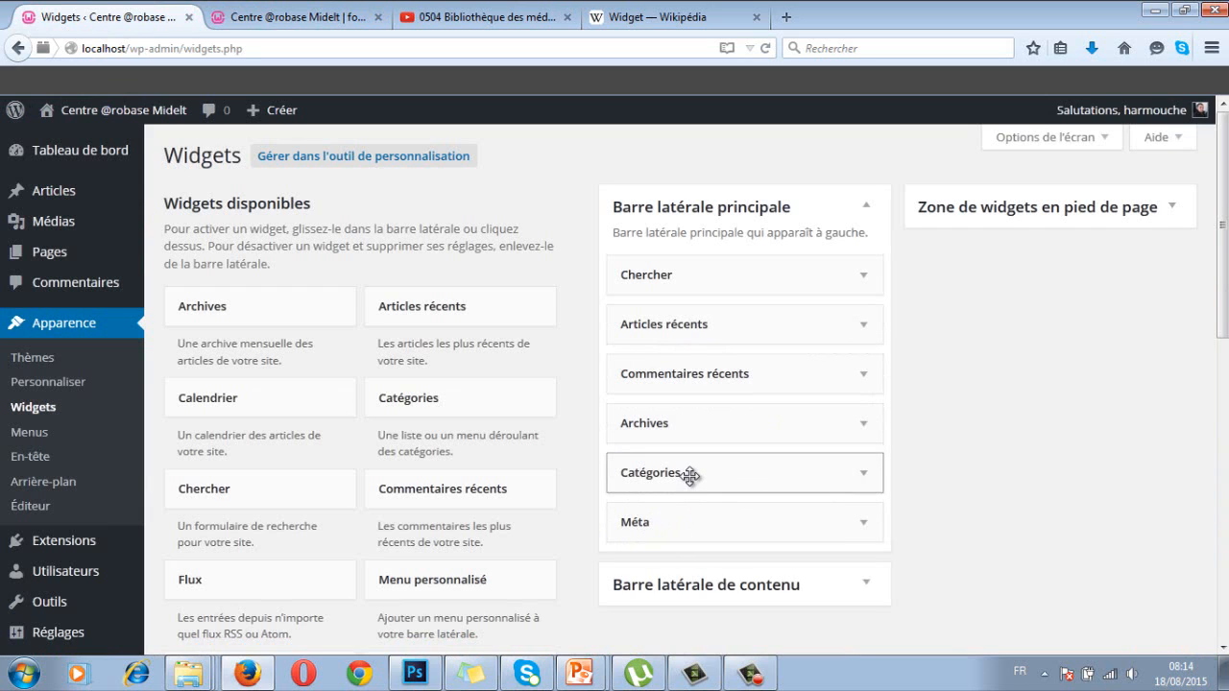
{"action": "left_click_drag", "start_coordinate": [685, 461], "coordinate": [694, 277]}
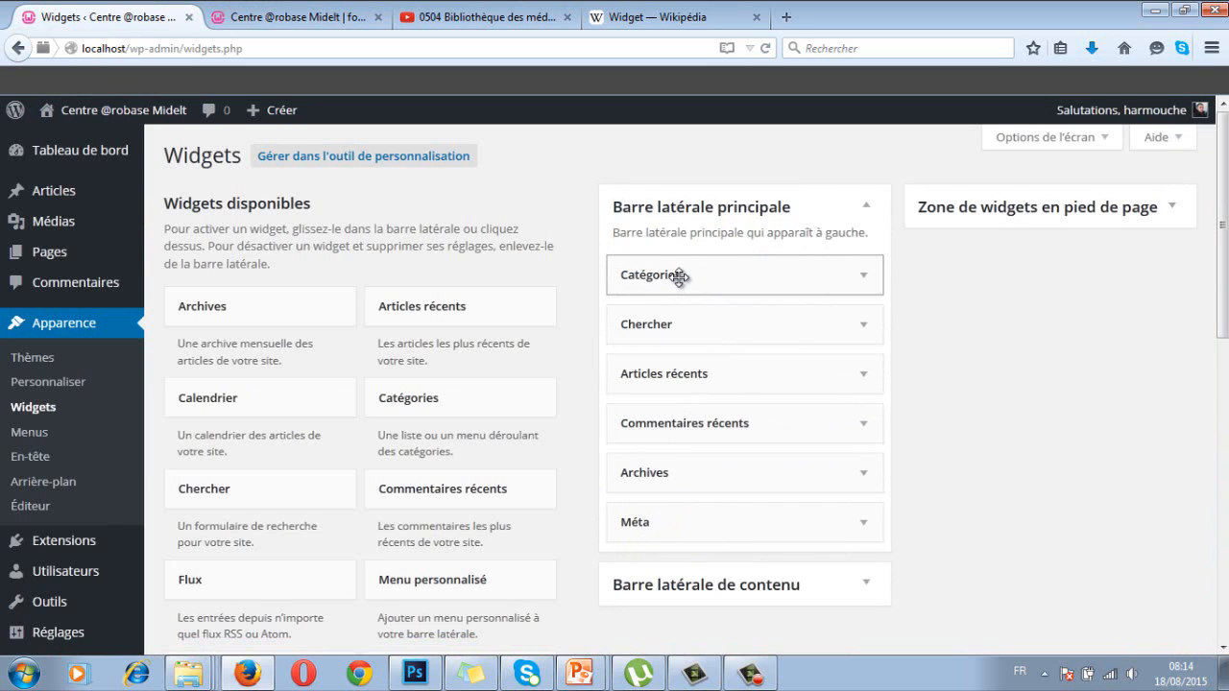
{"action": "scroll", "coordinate": [1023, 472], "scroll_direction": "down", "scroll_amount": 5}
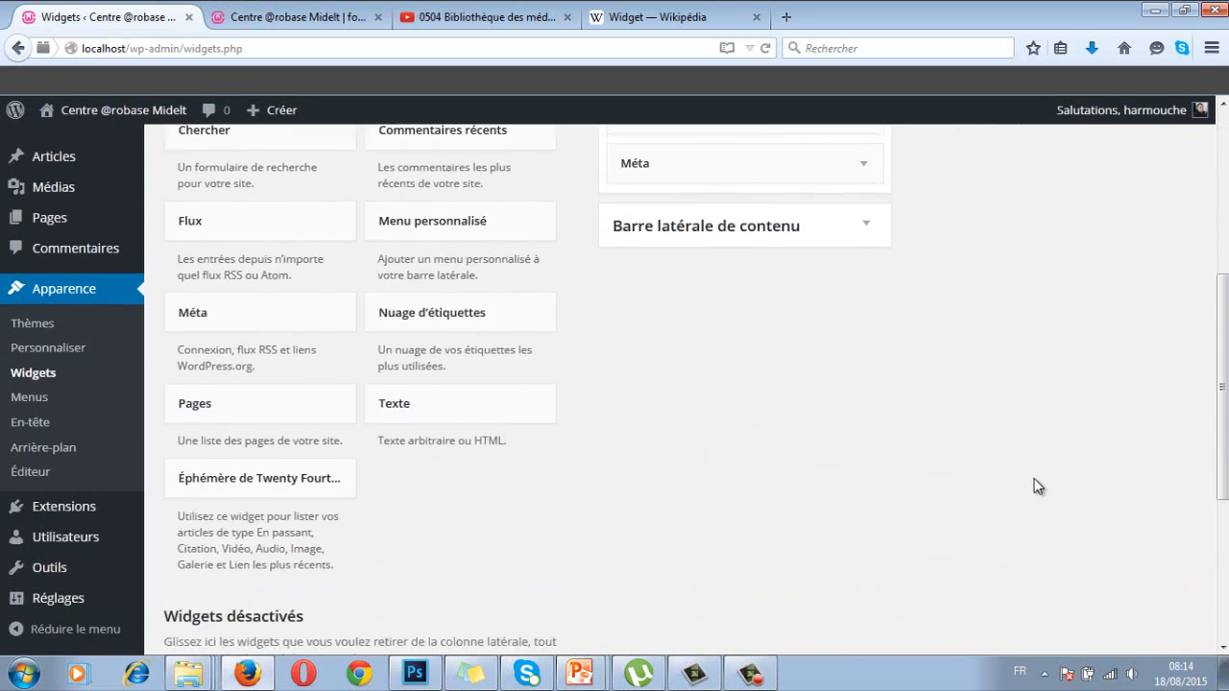
{"action": "scroll", "coordinate": [1037, 485], "scroll_direction": "down", "scroll_amount": 2}
{"action": "scroll", "coordinate": [1037, 485], "scroll_direction": "up", "scroll_amount": 8}
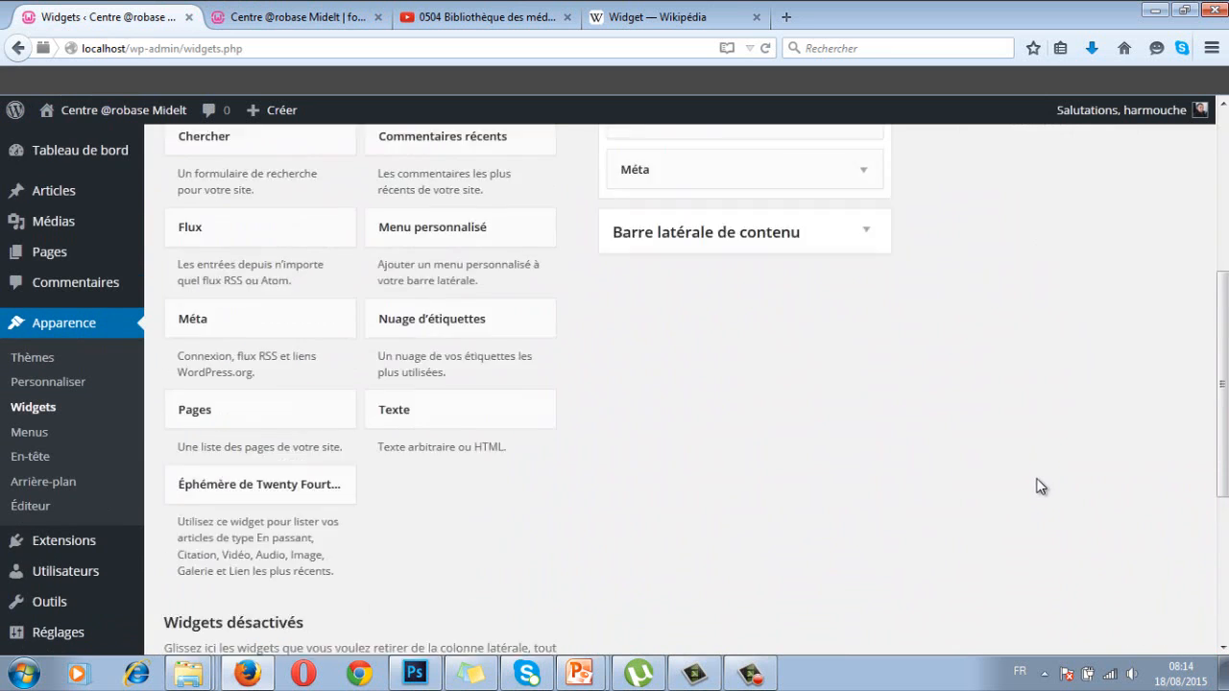
Step: Reload the localhost home page and check the widget order in its sidebar
{"action": "left_click", "coordinate": [281, 18]}
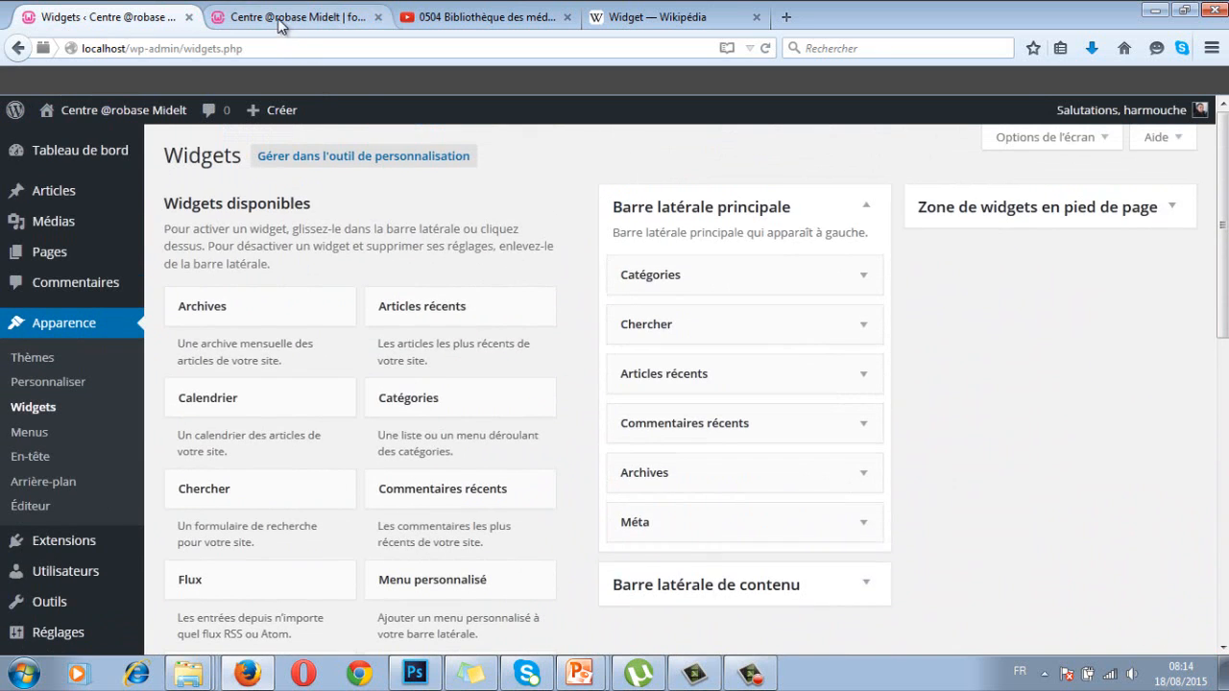
{"action": "left_click", "coordinate": [103, 50]}
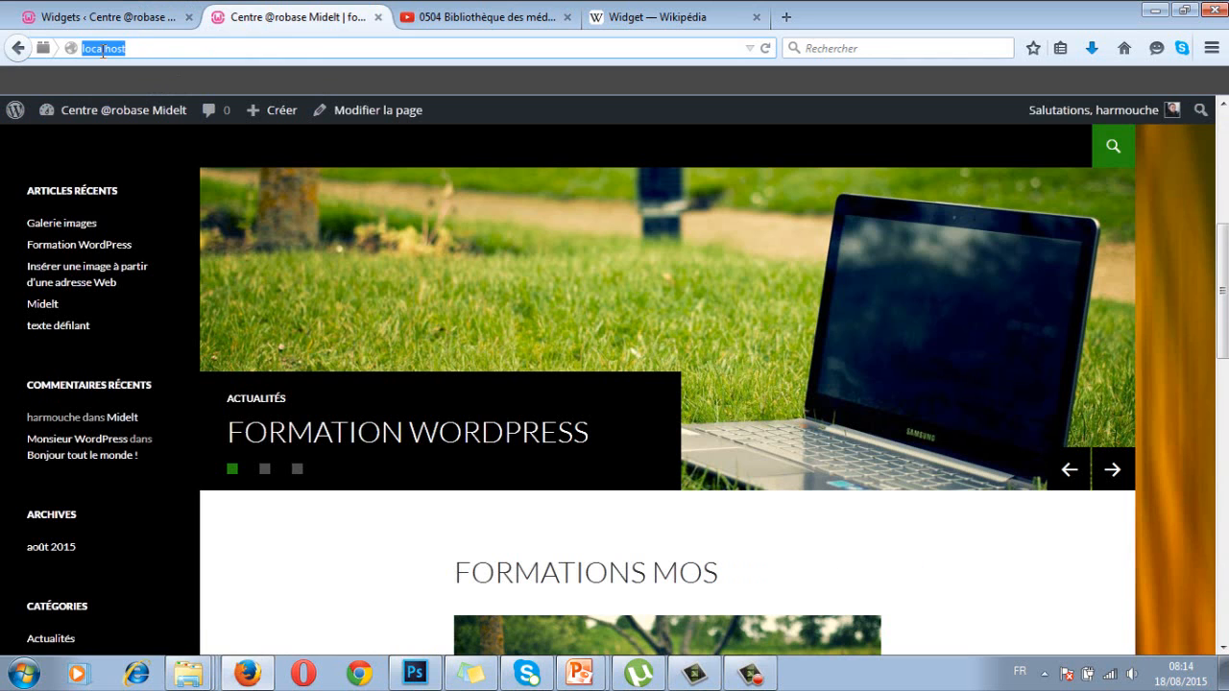
{"action": "key", "text": "Return"}
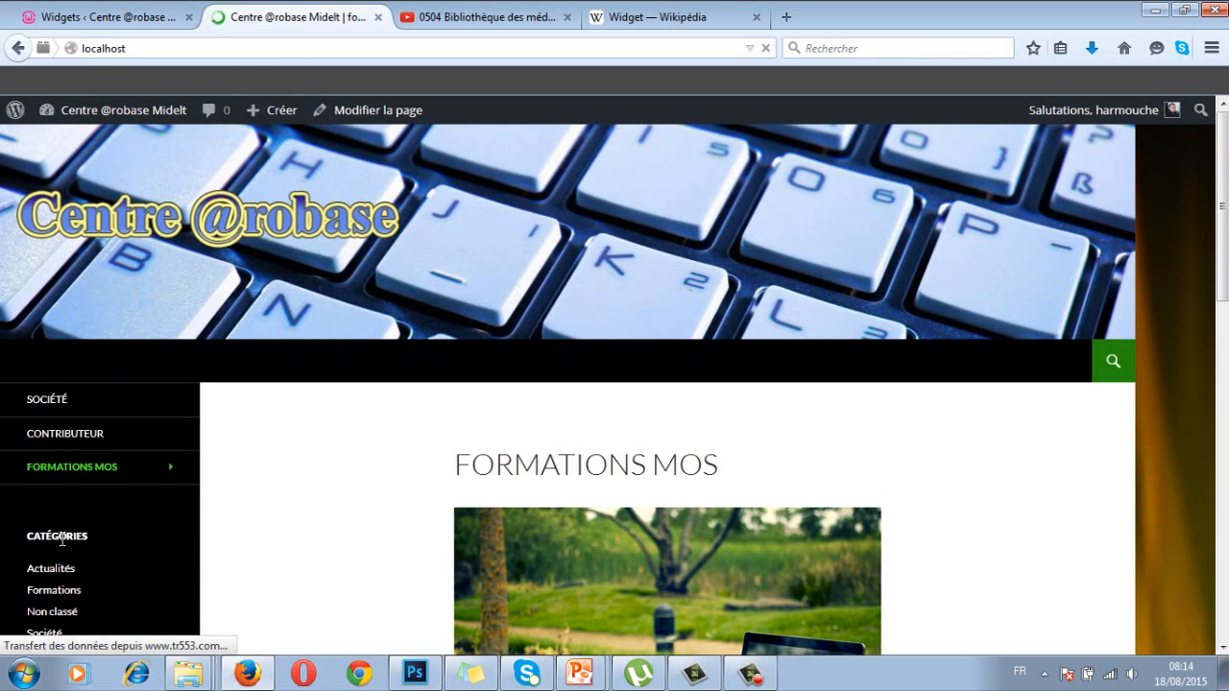
{"action": "scroll", "coordinate": [74, 353], "scroll_direction": "down", "scroll_amount": 2}
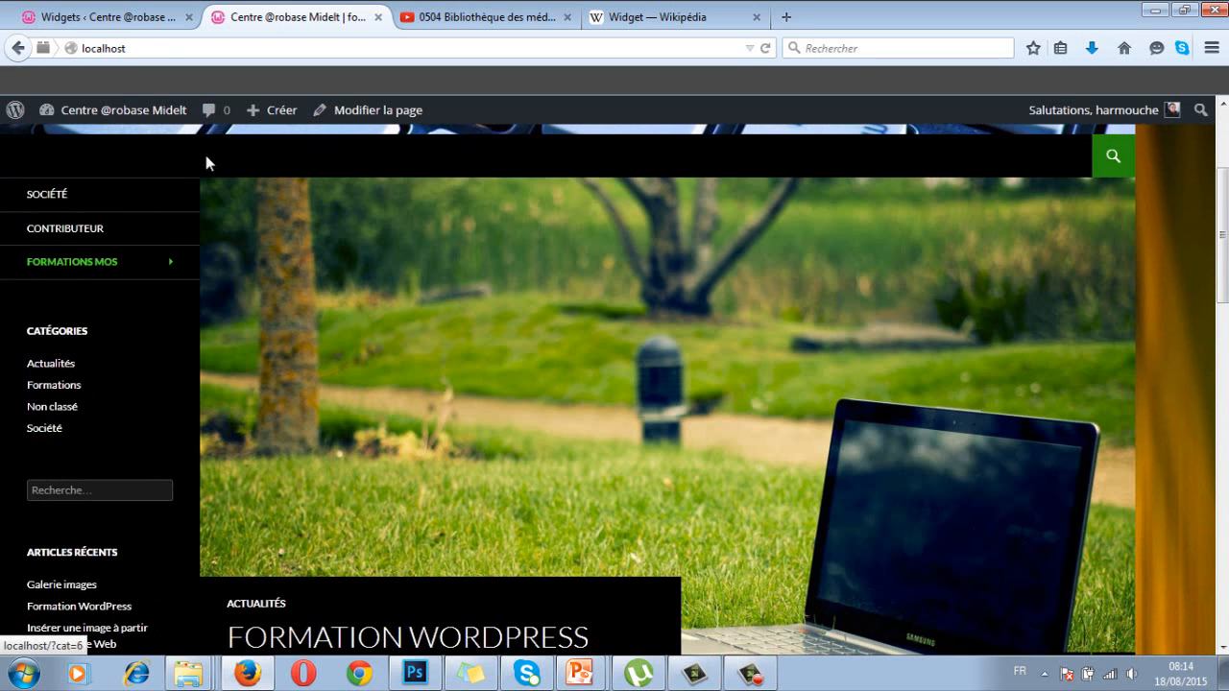
Step: Remove the Méta widget from the Barre latérale principale by returning it to the available widgets
{"action": "left_click", "coordinate": [104, 21]}
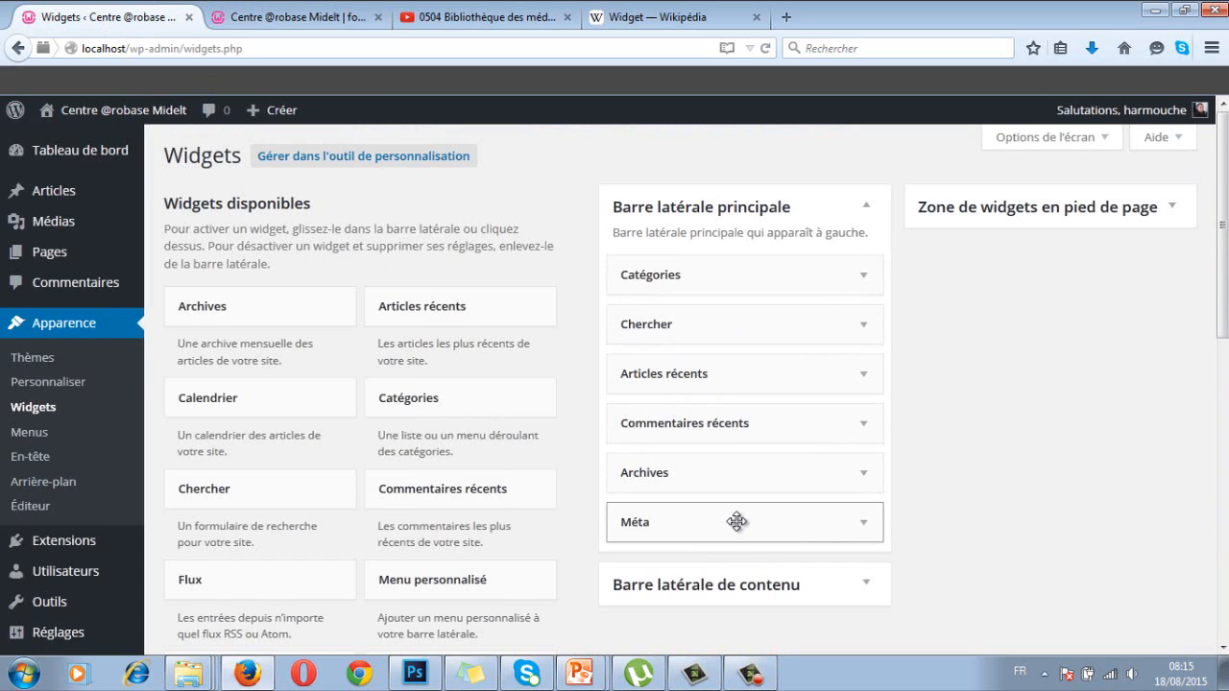
{"action": "left_click_drag", "start_coordinate": [737, 521], "coordinate": [483, 404]}
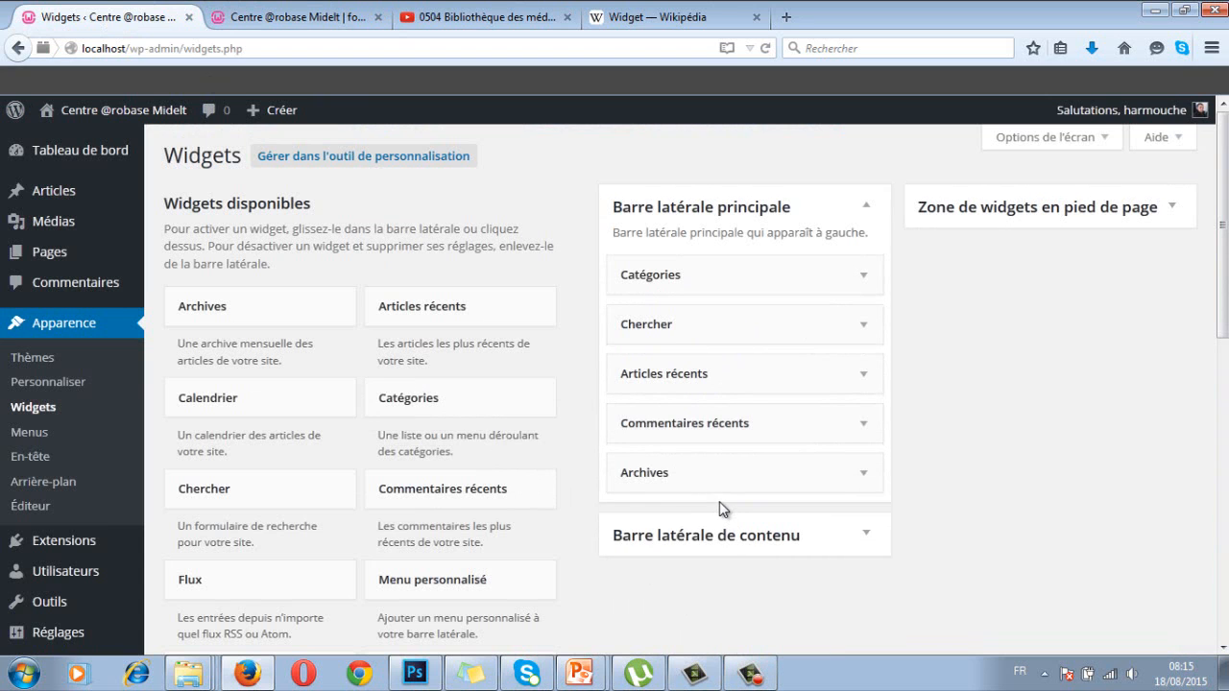
{"action": "scroll", "coordinate": [740, 332], "scroll_direction": "down", "scroll_amount": 2}
{"action": "scroll", "coordinate": [870, 227], "scroll_direction": "up", "scroll_amount": 2}
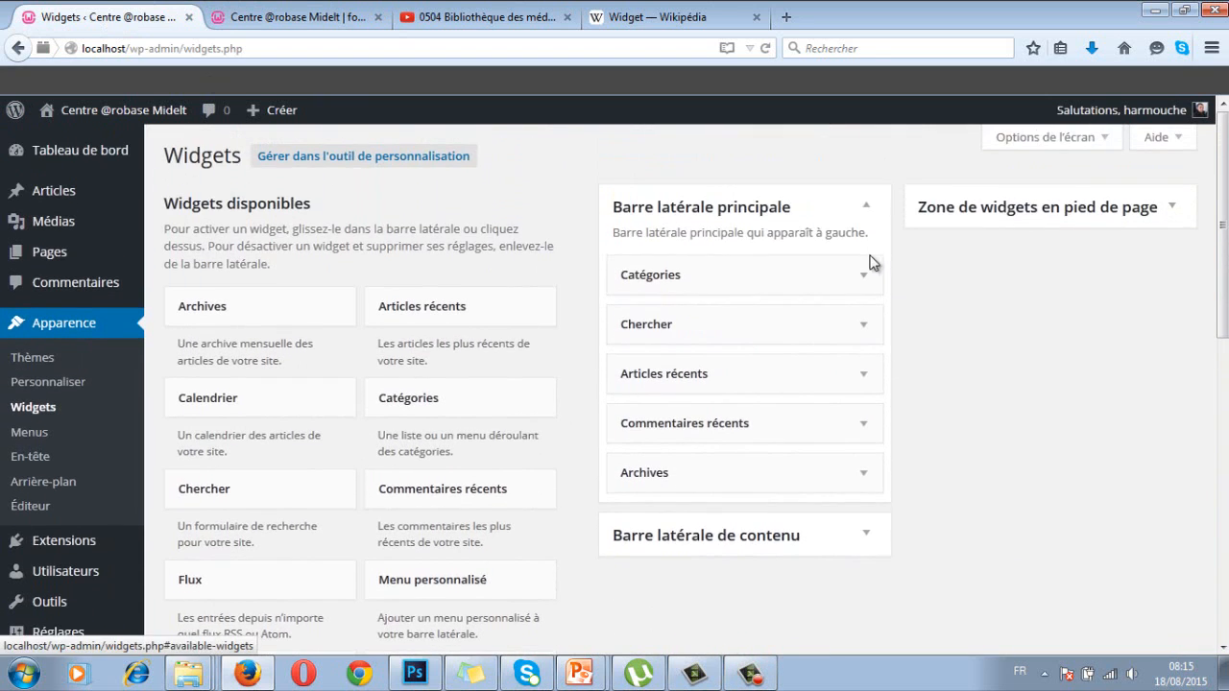
Step: Delete the Catégories widget from the Barre latérale principale through its settings
{"action": "left_click", "coordinate": [863, 278]}
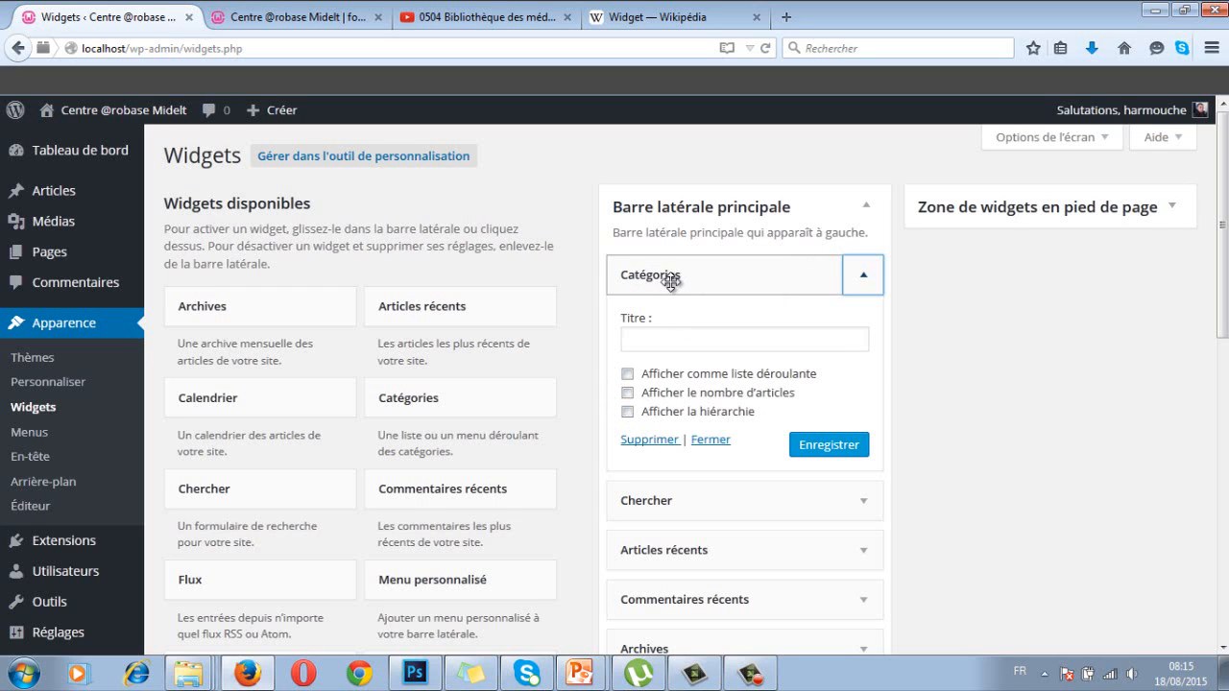
{"action": "left_click", "coordinate": [640, 441]}
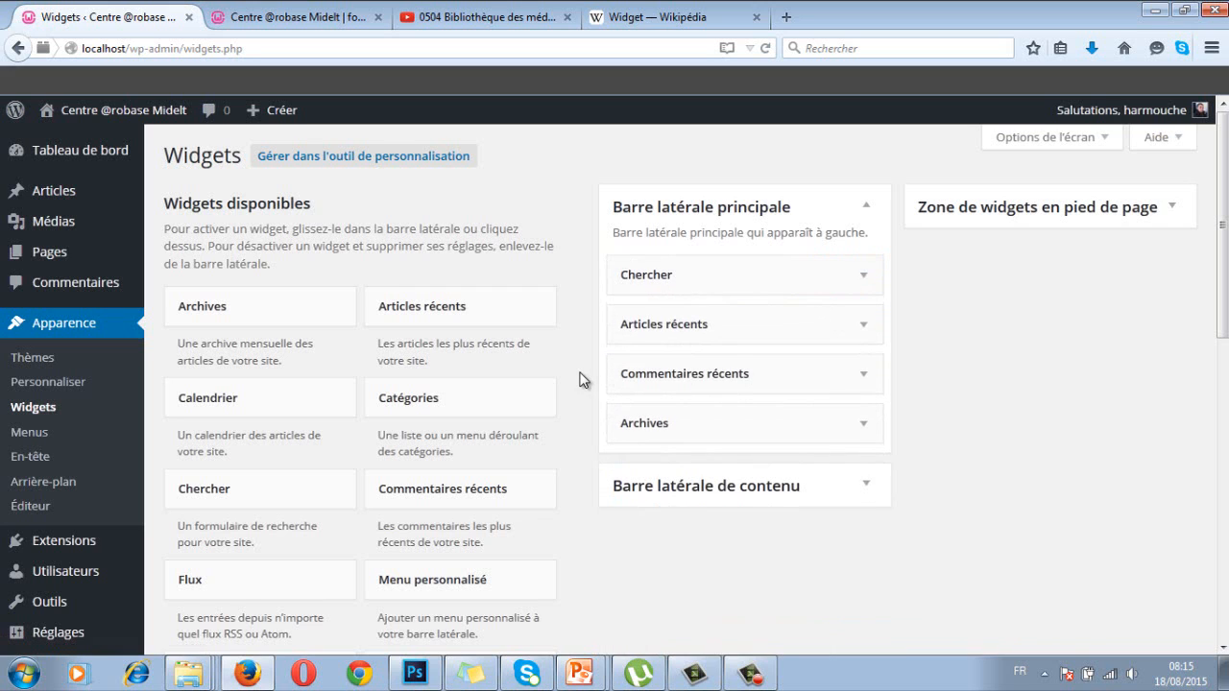
Step: Review the settings of the Chercher widget, close them, and expand the Barre latérale de contenu area to view its widgets
{"action": "left_click", "coordinate": [864, 276]}
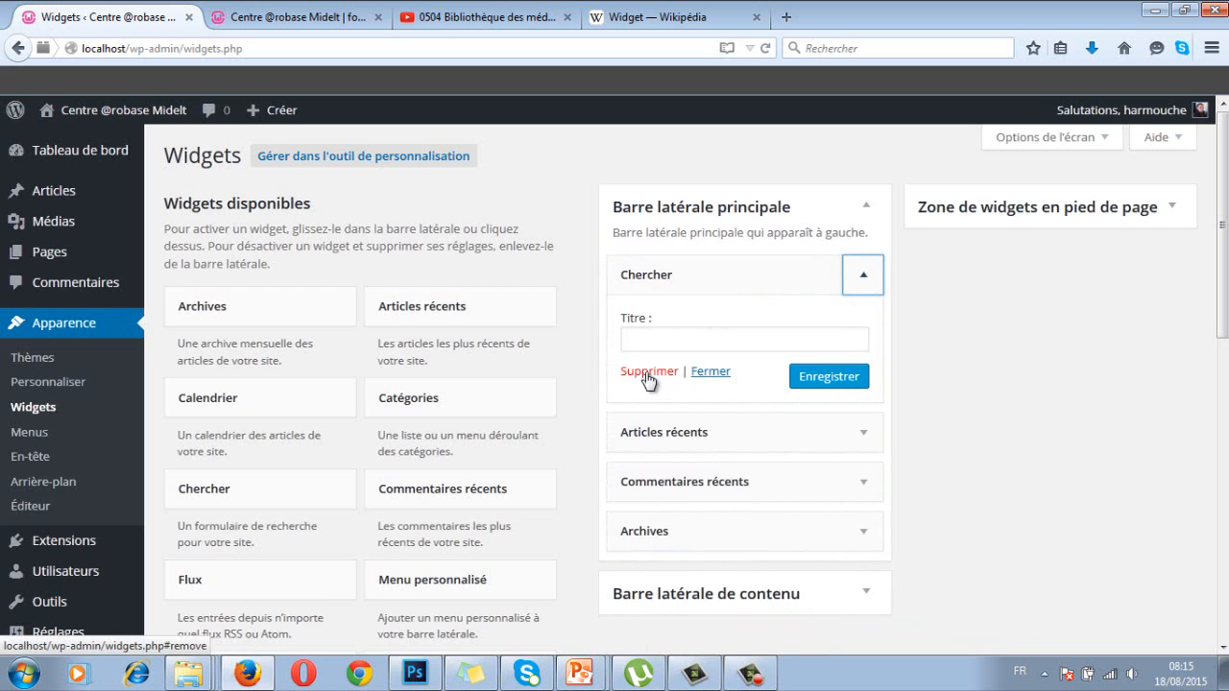
{"action": "left_click", "coordinate": [864, 276]}
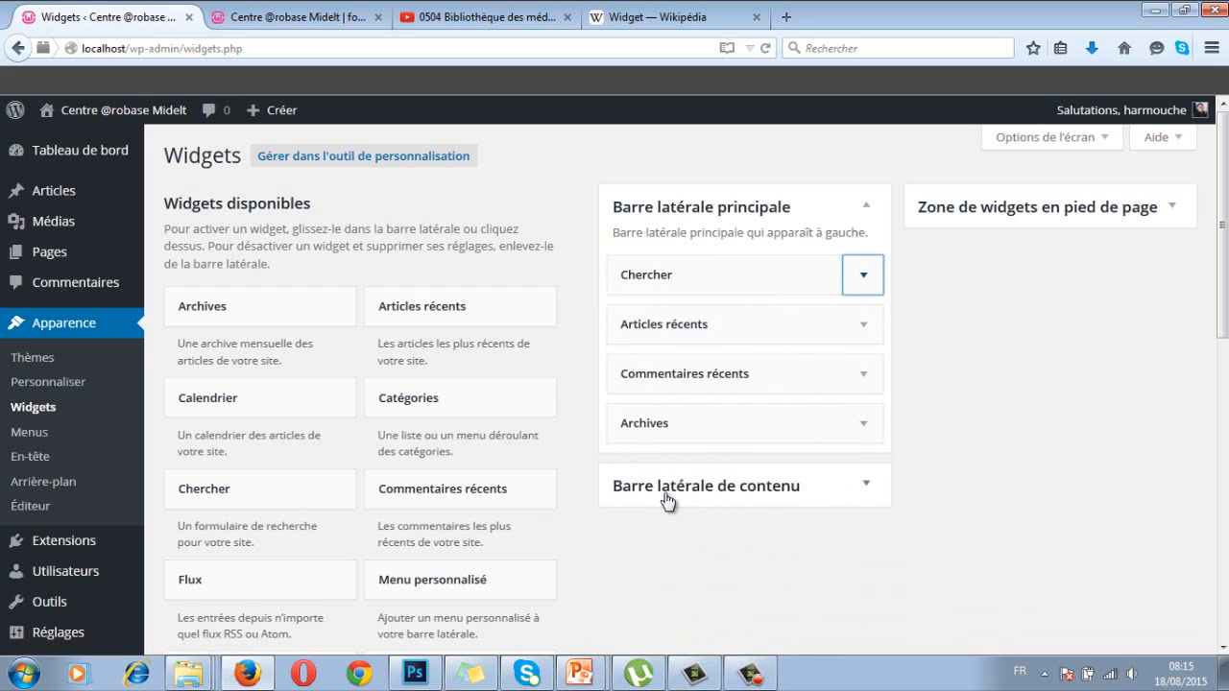
{"action": "left_click", "coordinate": [867, 486]}
{"action": "scroll", "coordinate": [903, 480], "scroll_direction": "down", "scroll_amount": 3}
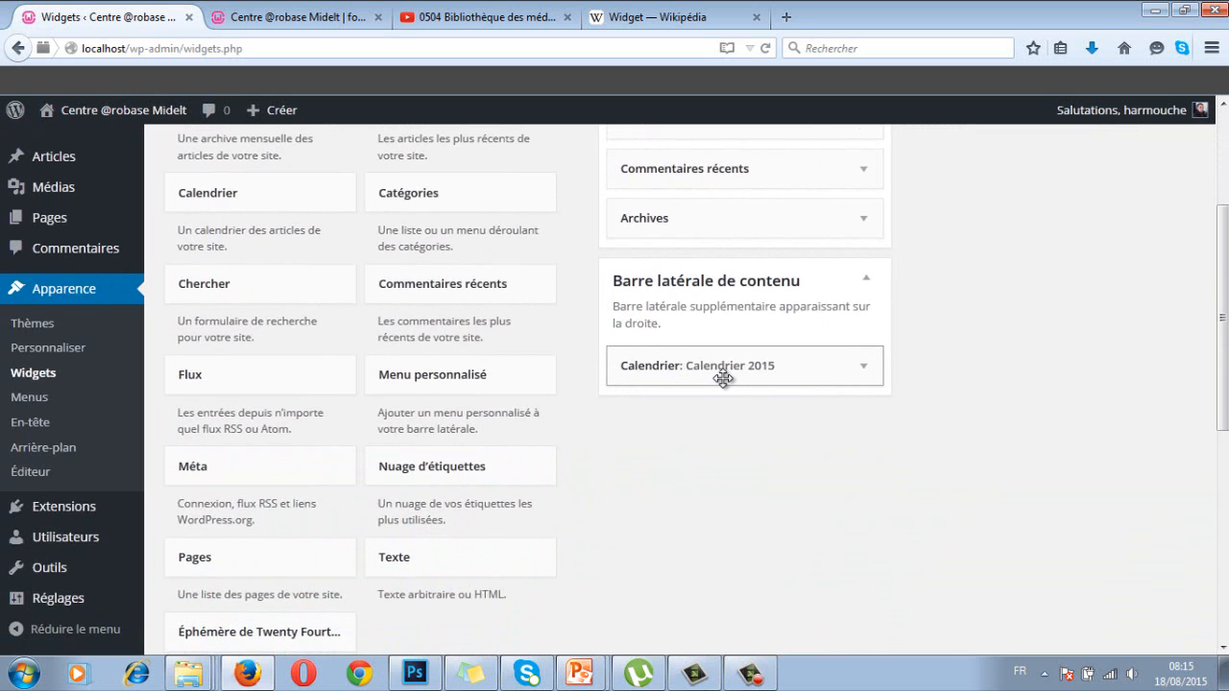
Step: View the Contributeur page on the site and examine which sidebar widgets it shows
{"action": "left_click", "coordinate": [285, 16]}
{"action": "scroll", "coordinate": [496, 340], "scroll_direction": "down", "scroll_amount": 2}
{"action": "scroll", "coordinate": [496, 340], "scroll_direction": "up", "scroll_amount": 3}
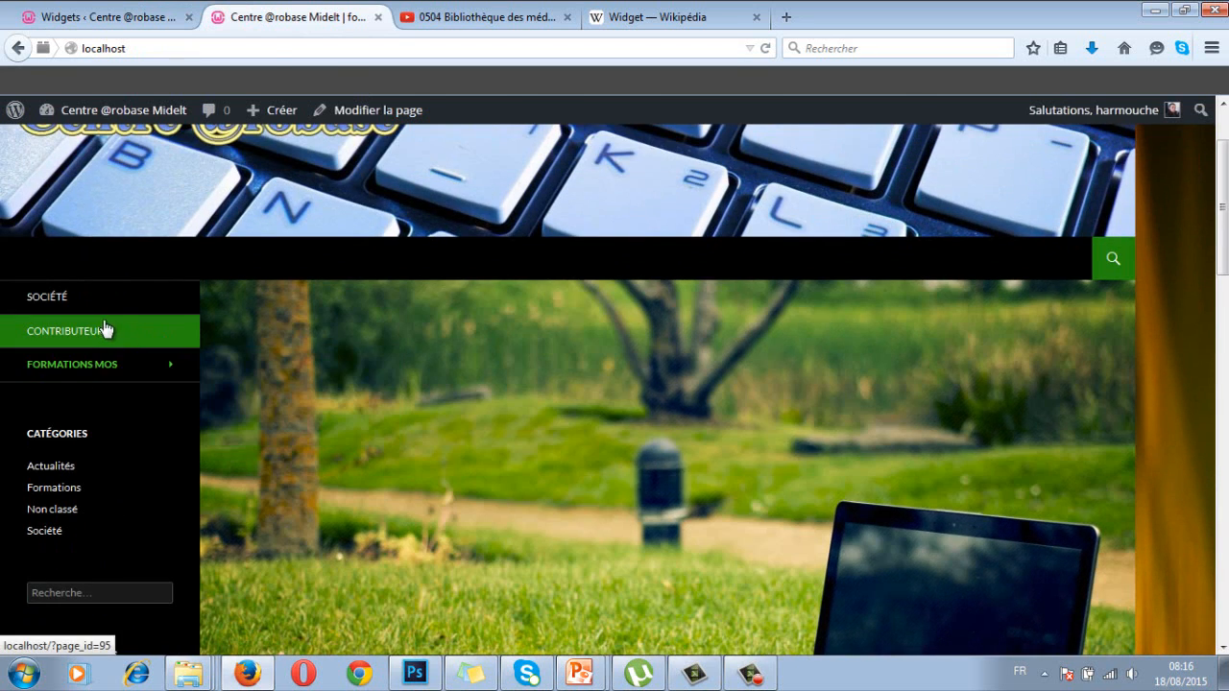
{"action": "left_click", "coordinate": [79, 334]}
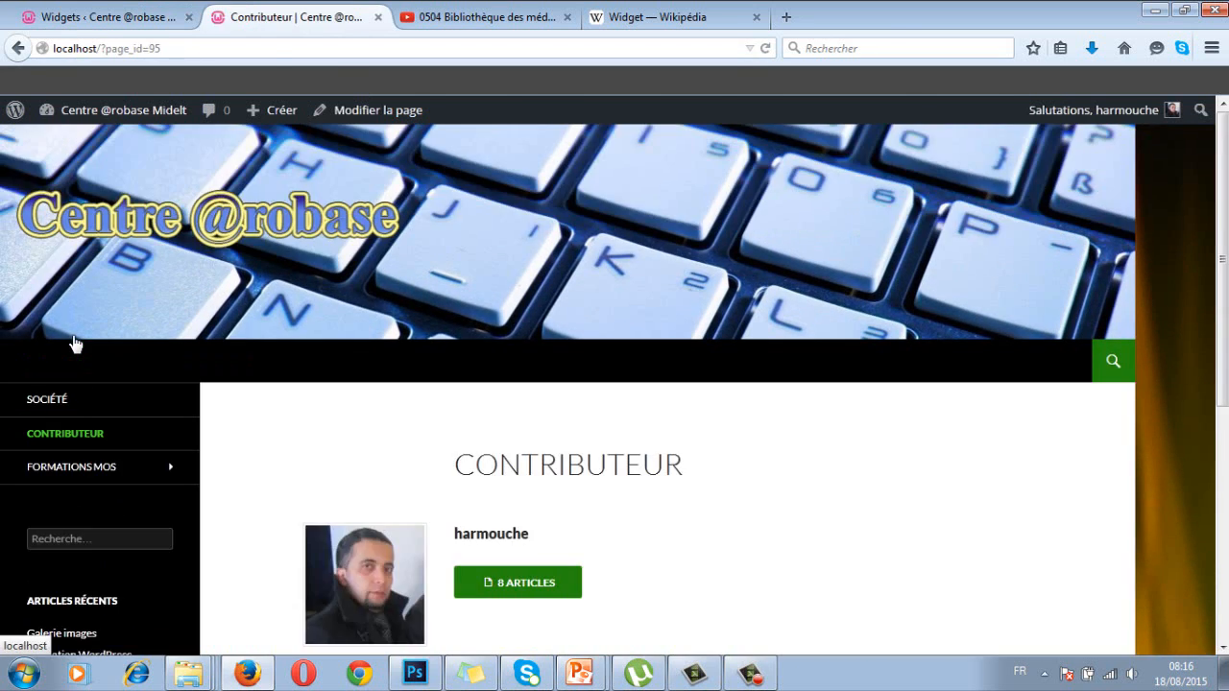
{"action": "scroll", "coordinate": [432, 423], "scroll_direction": "down", "scroll_amount": 3}
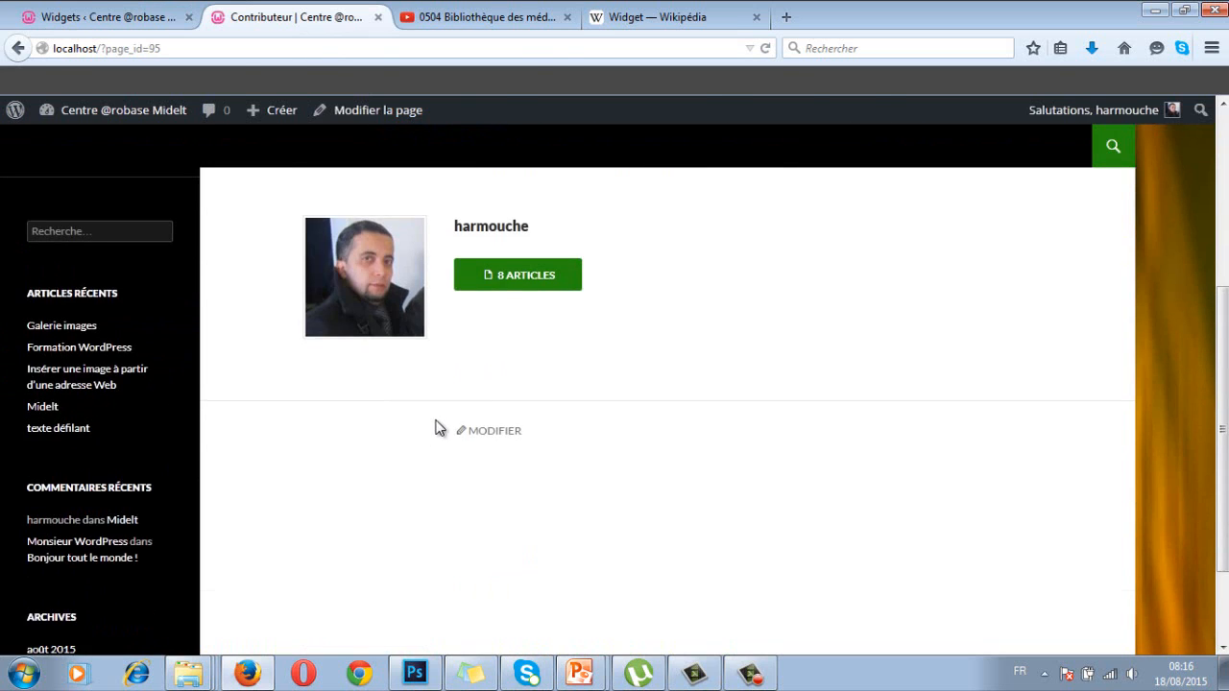
{"action": "scroll", "coordinate": [440, 428], "scroll_direction": "up", "scroll_amount": 2}
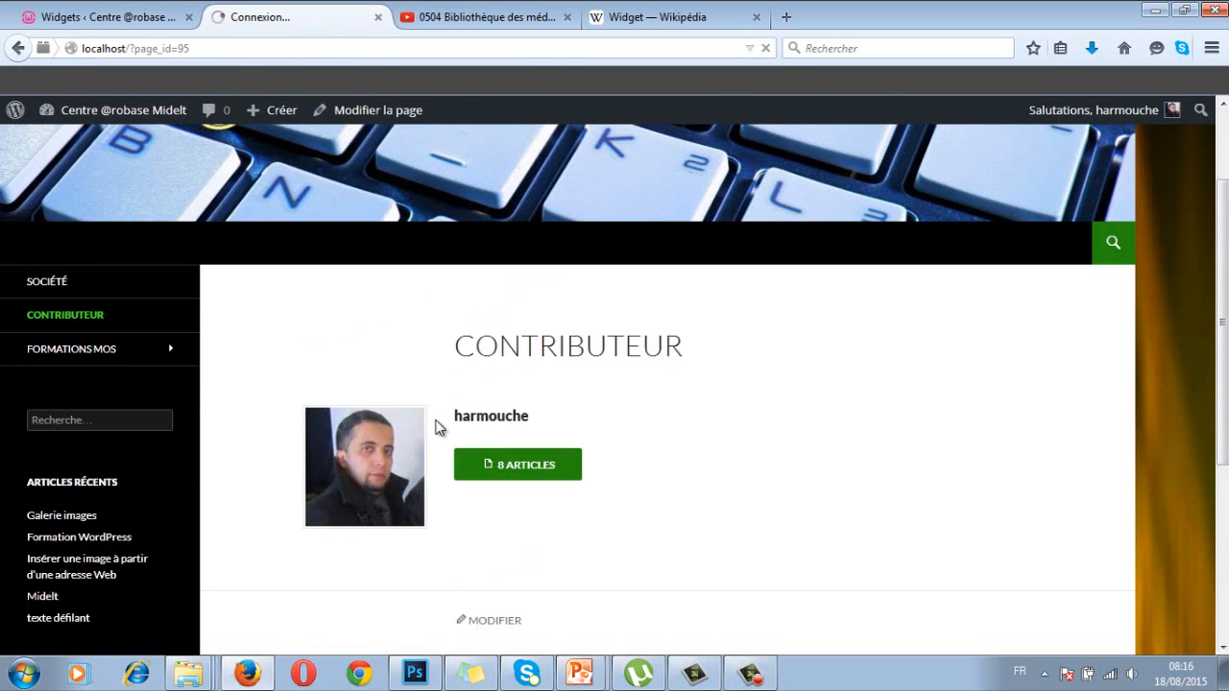
Step: Open the Société category page and examine the calendar widget in its content sidebar
{"action": "left_click", "coordinate": [80, 293]}
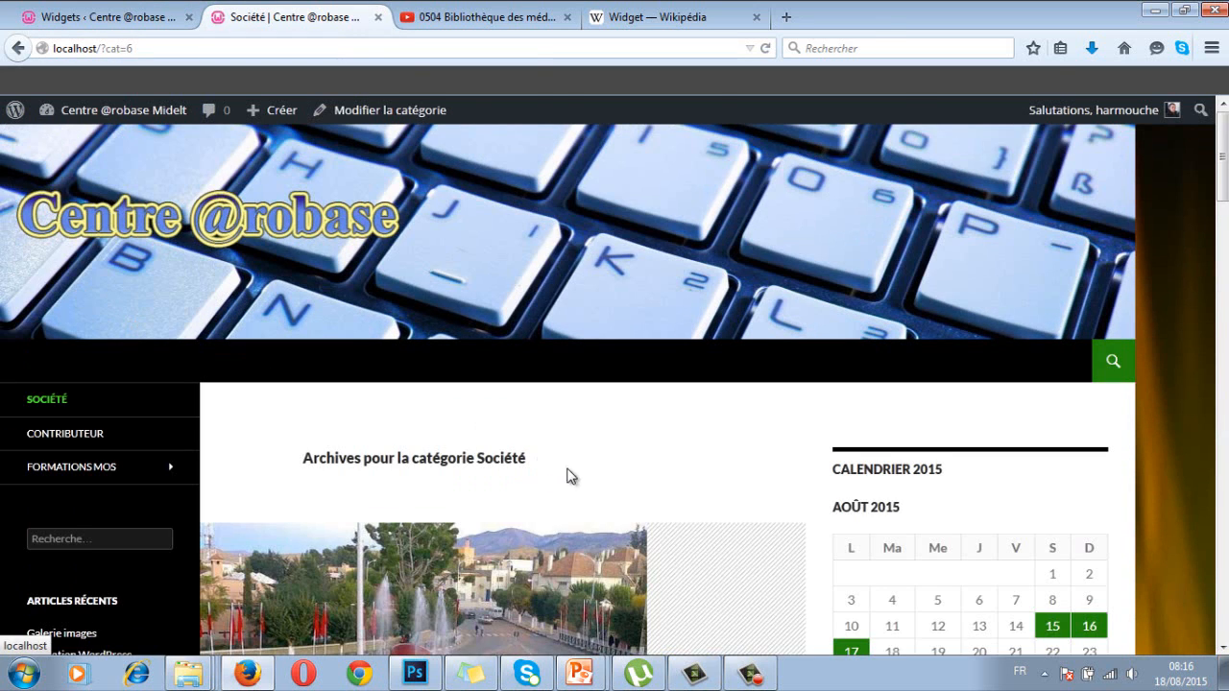
{"action": "scroll", "coordinate": [708, 461], "scroll_direction": "down", "scroll_amount": 2}
{"action": "left_click", "coordinate": [714, 469]}
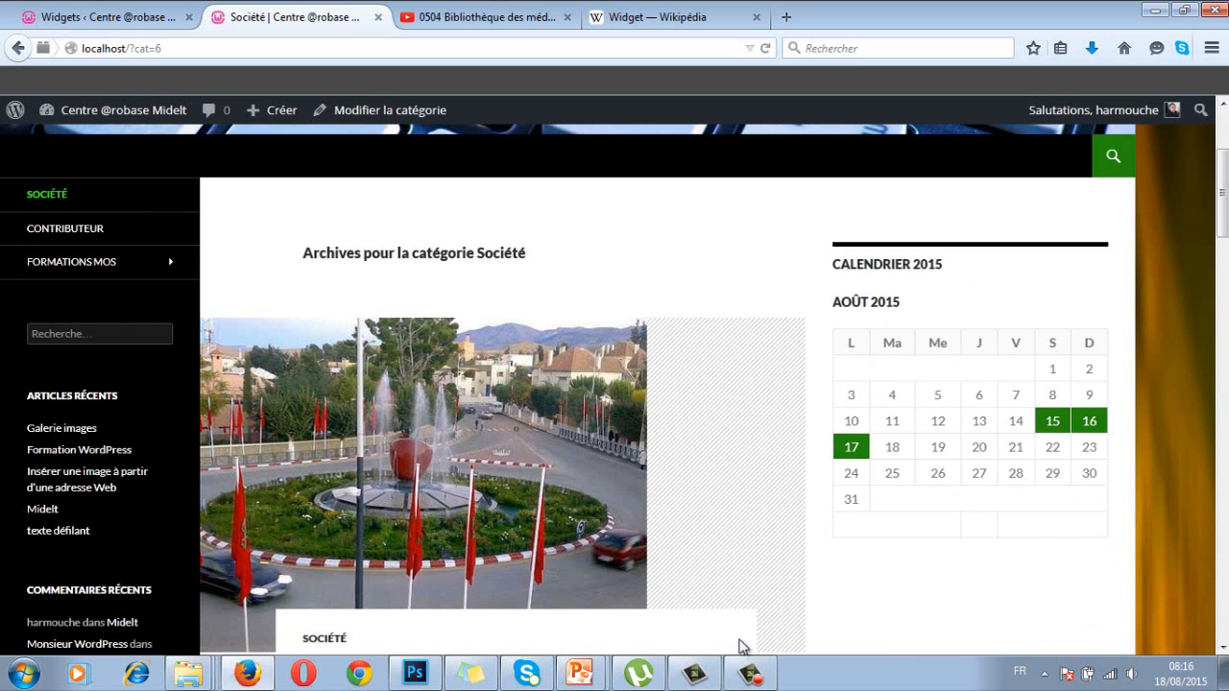
Step: Review the title setting of the Calendrier widget in the Barre latérale de contenu on the Widgets page and close it
{"action": "left_click", "coordinate": [133, 18]}
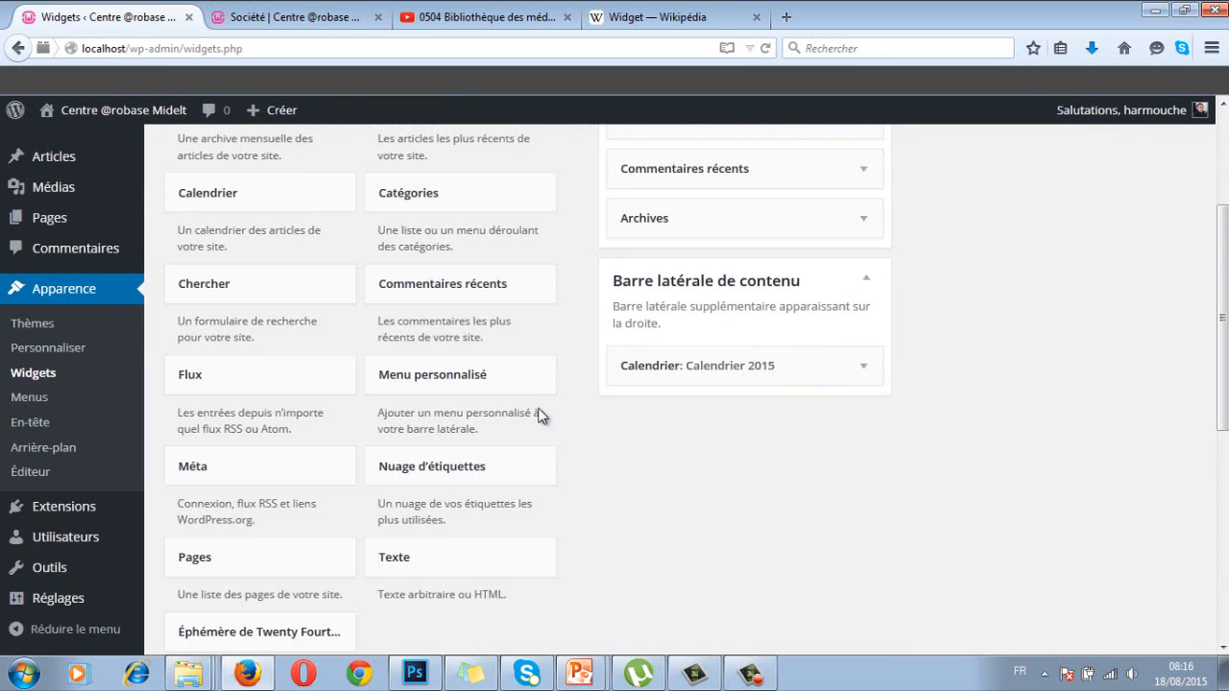
{"action": "left_click", "coordinate": [862, 368]}
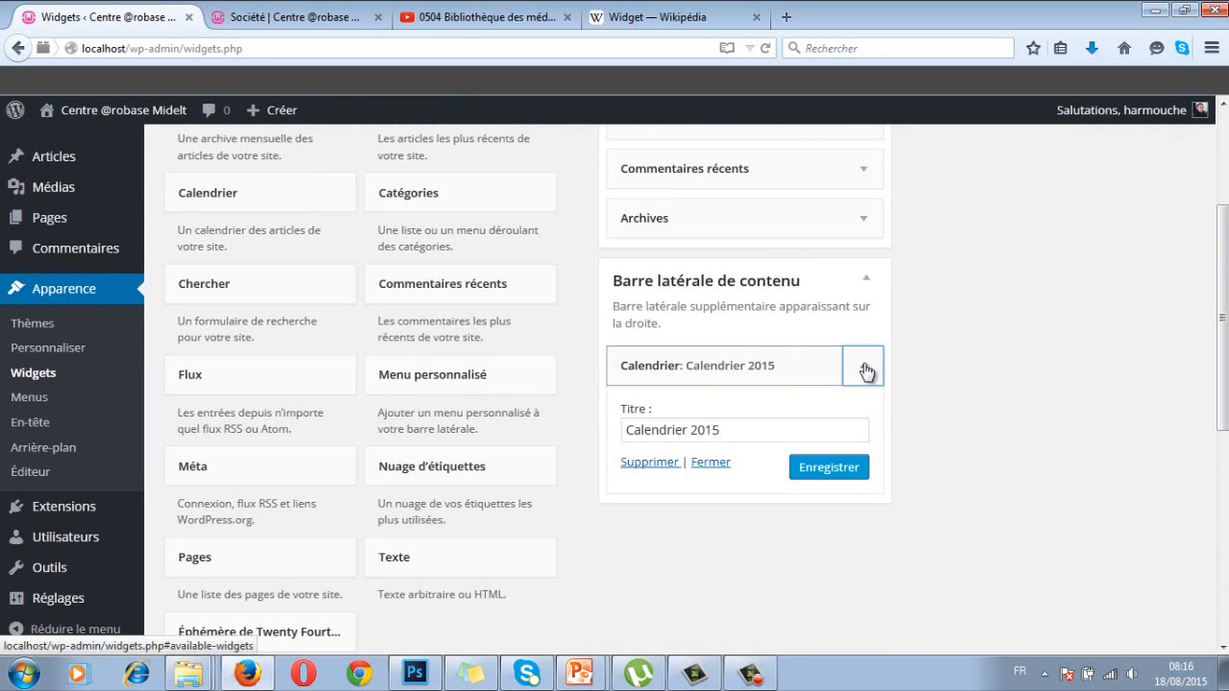
{"action": "left_click", "coordinate": [738, 431]}
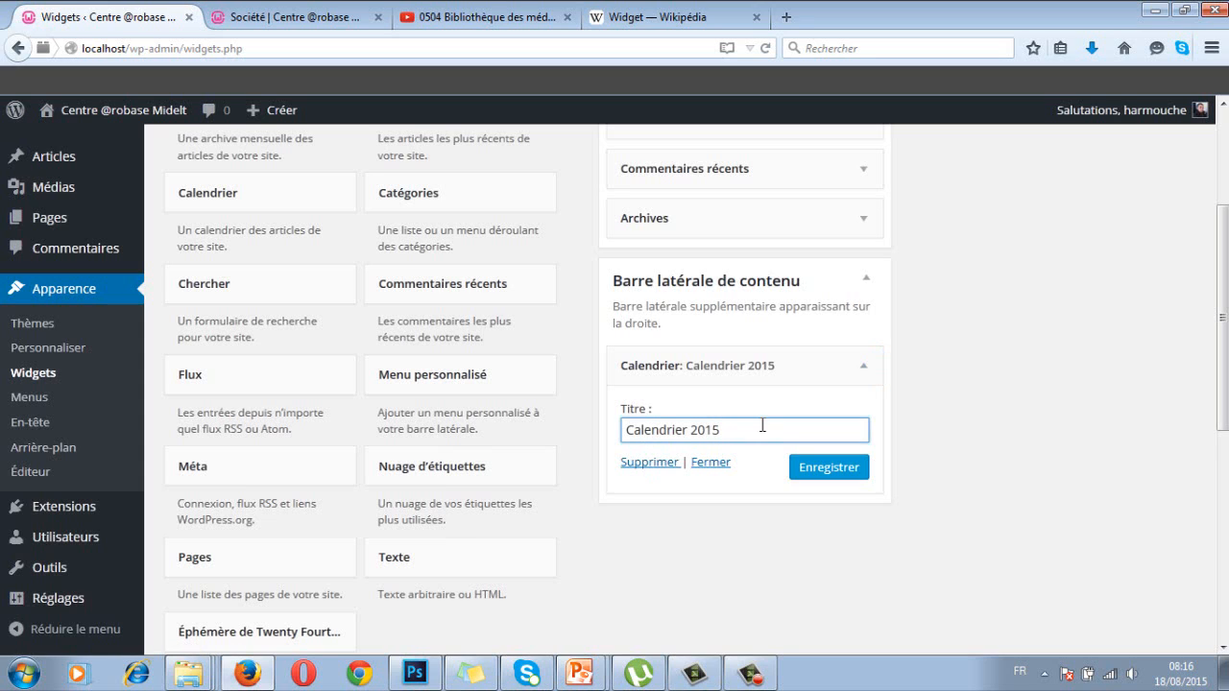
{"action": "left_click", "coordinate": [710, 463]}
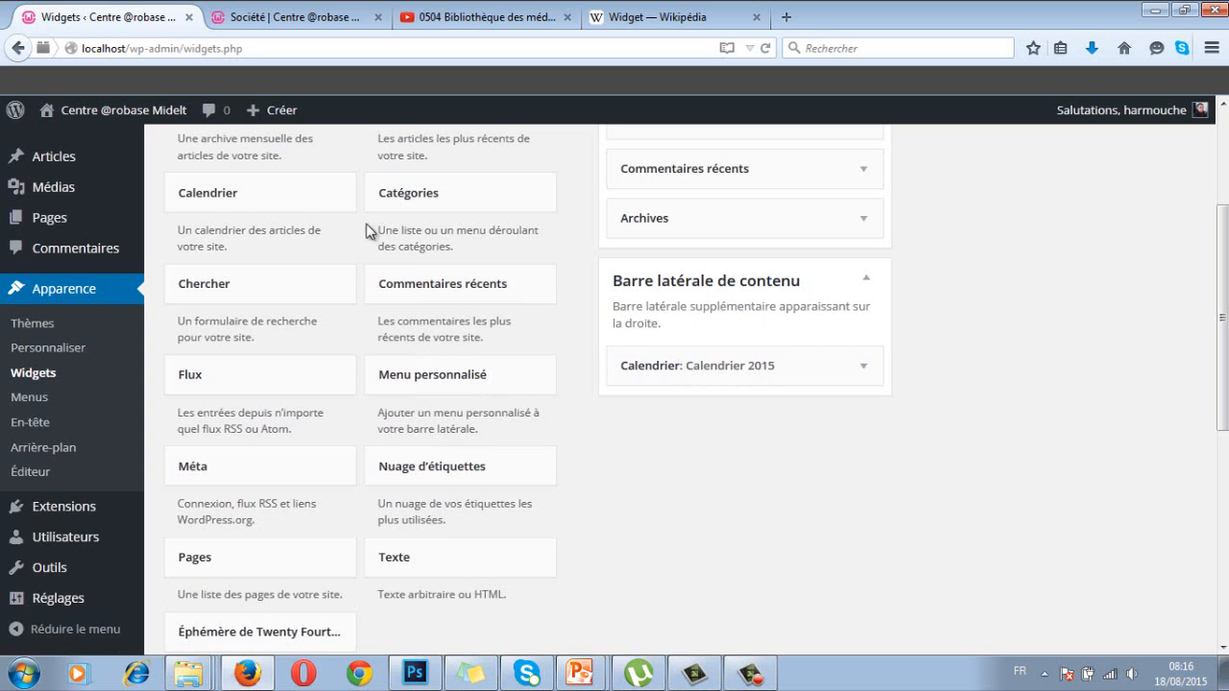
Step: Add the Chercher widget to the Barre latérale de contenu below Calendrier and close its settings
{"action": "left_click_drag", "start_coordinate": [253, 291], "coordinate": [678, 413]}
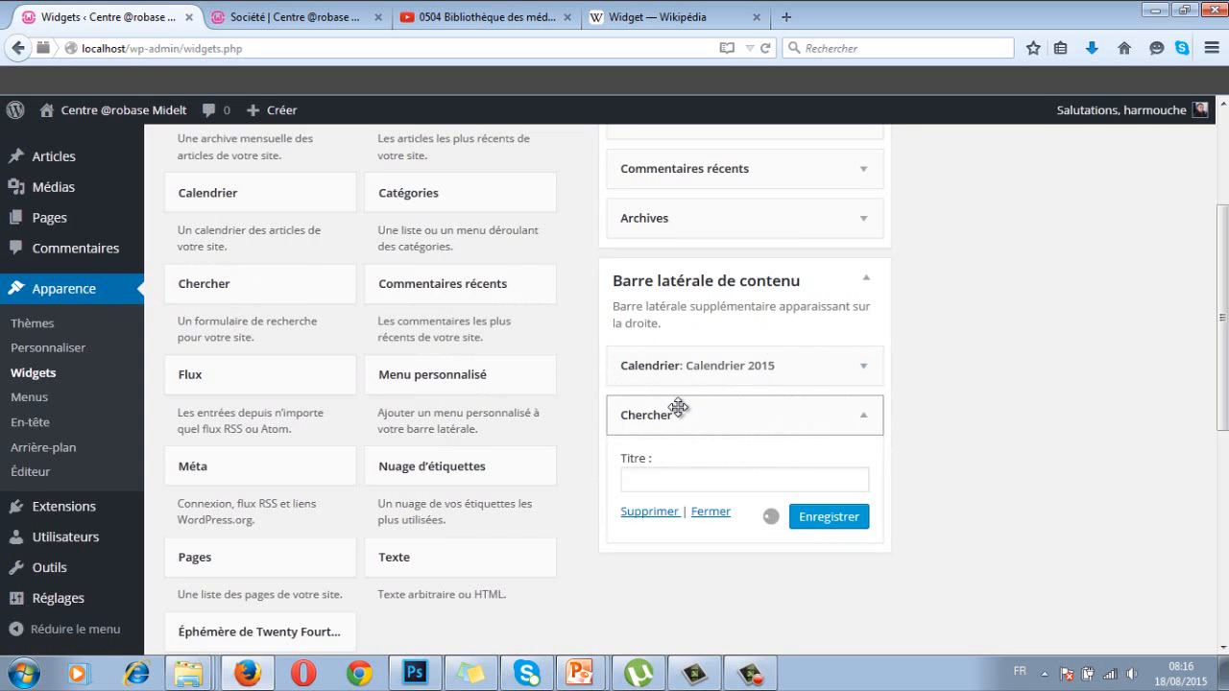
{"action": "left_click", "coordinate": [712, 514]}
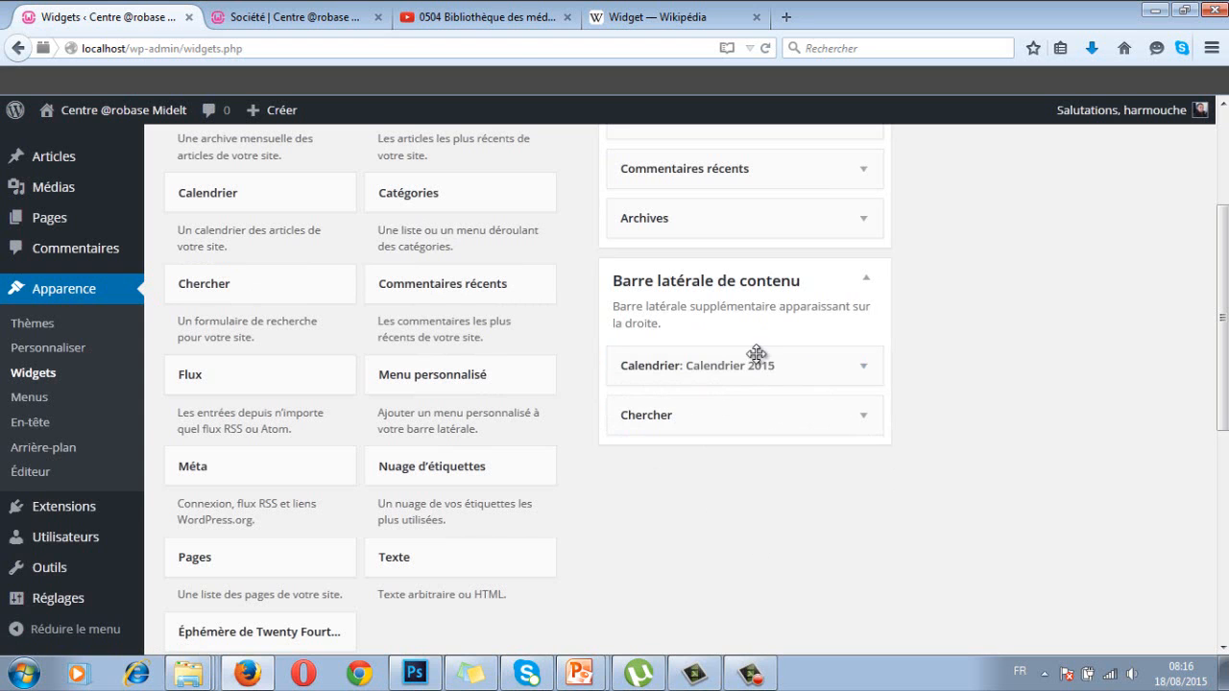
Step: Reload the Société category page and check for a search field below the calendar
{"action": "left_click", "coordinate": [292, 18]}
{"action": "left_click", "coordinate": [243, 48]}
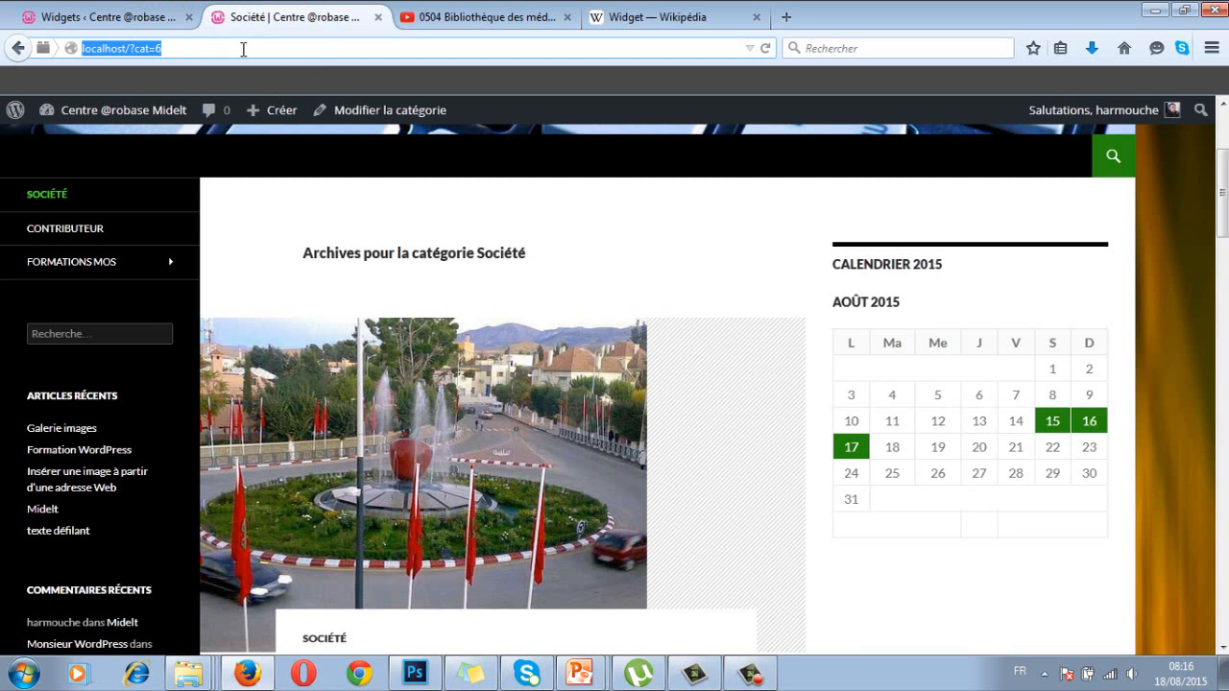
{"action": "key", "text": "Return"}
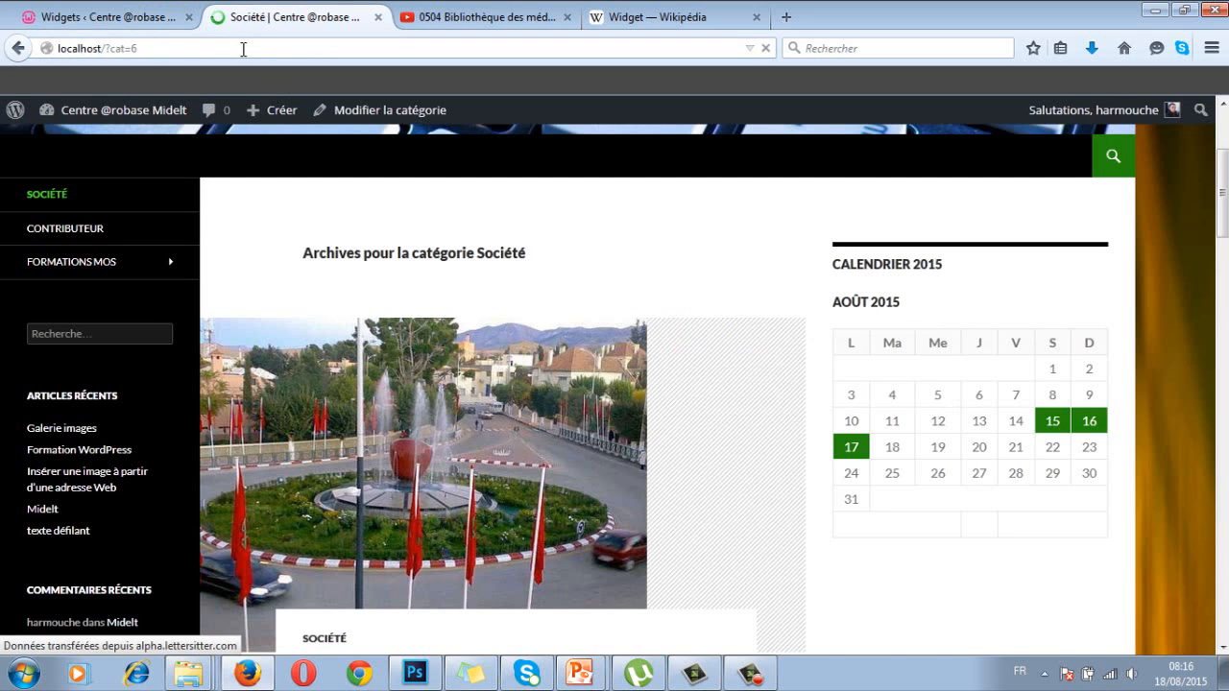
{"action": "scroll", "coordinate": [1065, 422], "scroll_direction": "down", "scroll_amount": 3}
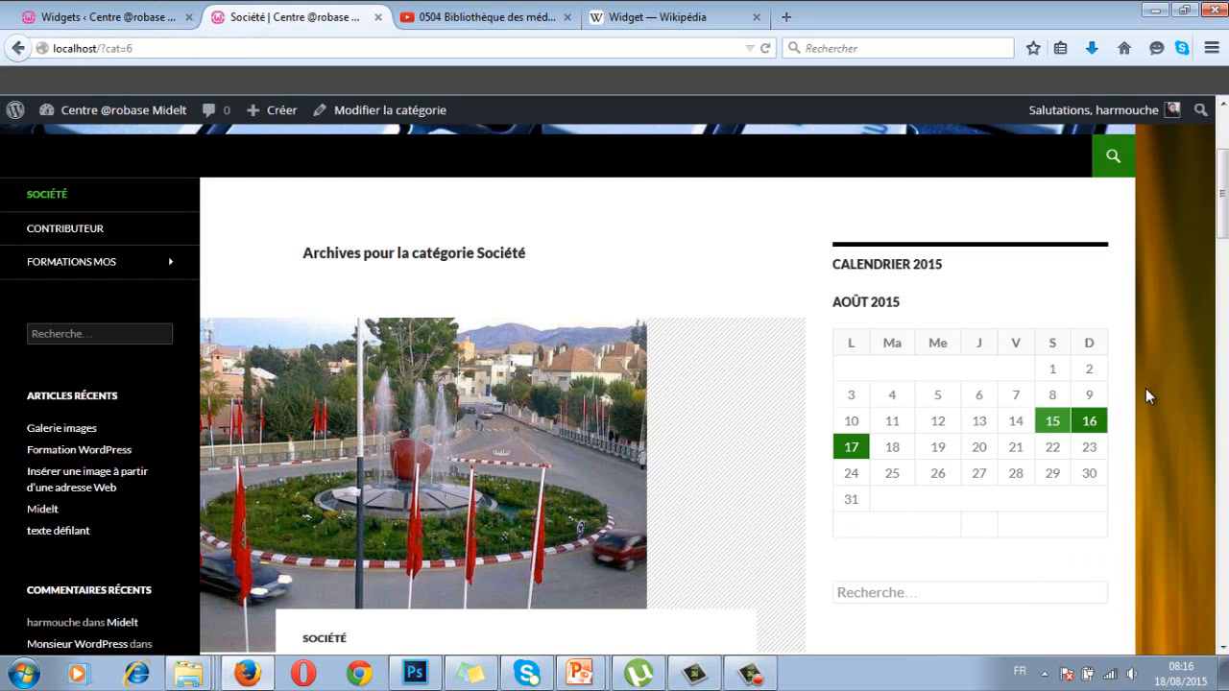
{"action": "left_click", "coordinate": [875, 595]}
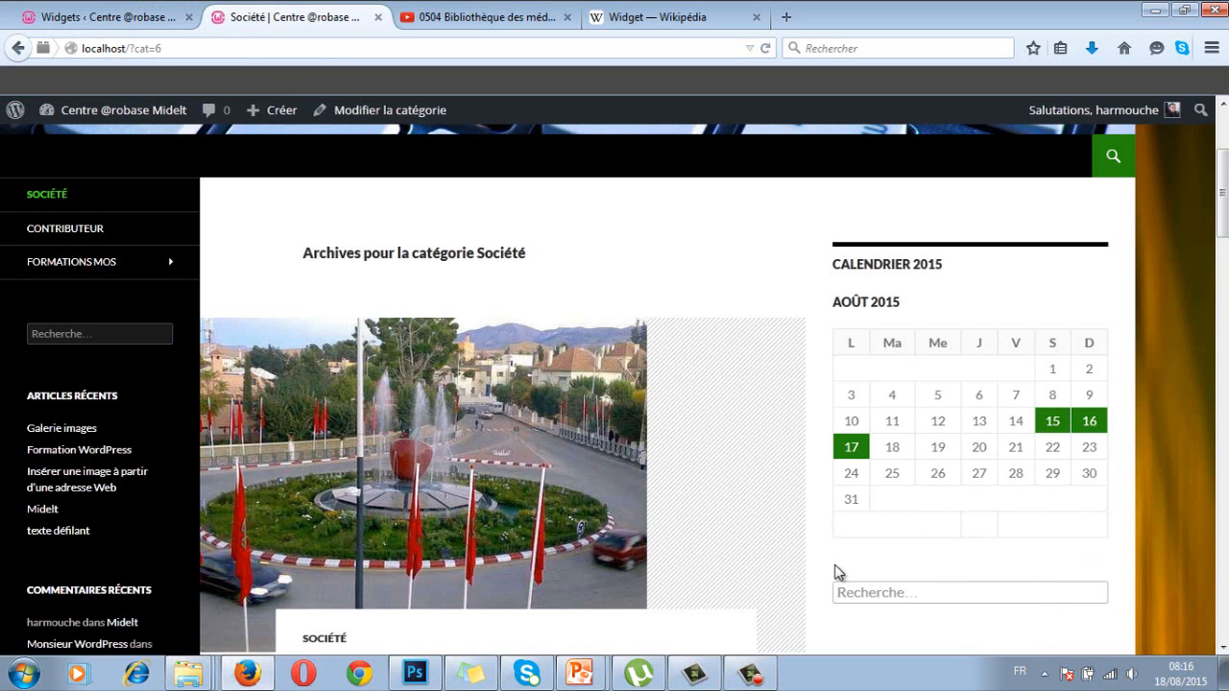
Step: Set the title of the Chercher widget in the Barre latérale de contenu to Recherche and save it
{"action": "left_click", "coordinate": [137, 16]}
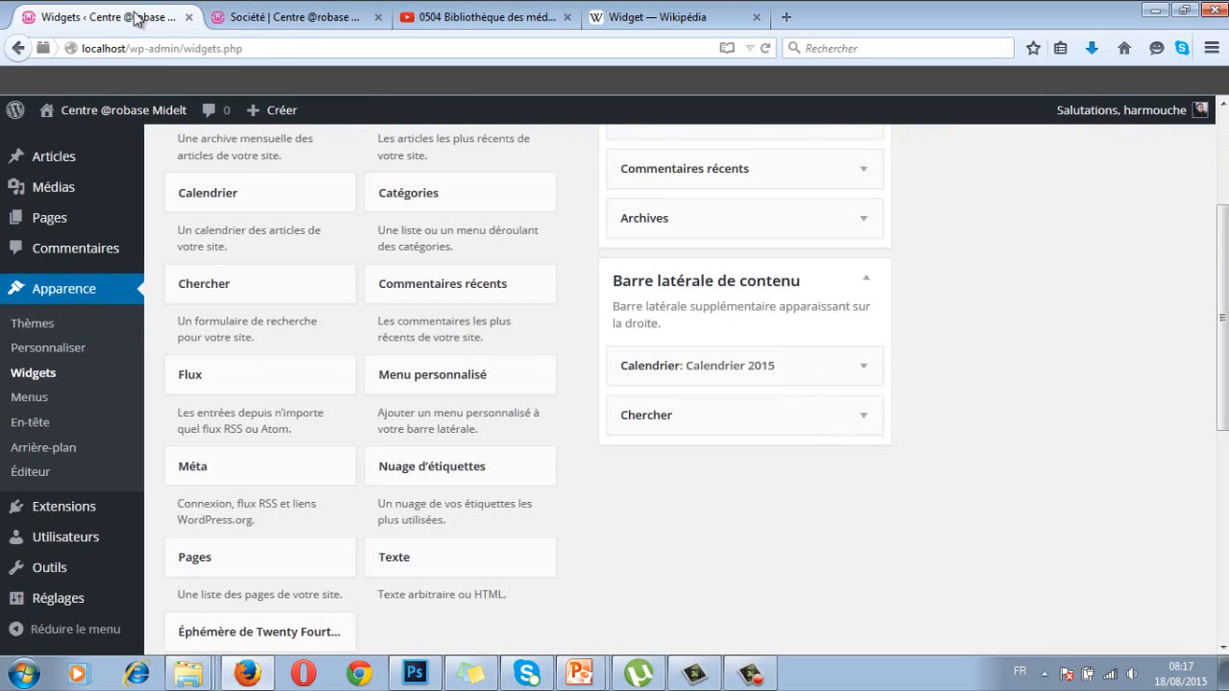
{"action": "left_click", "coordinate": [859, 418]}
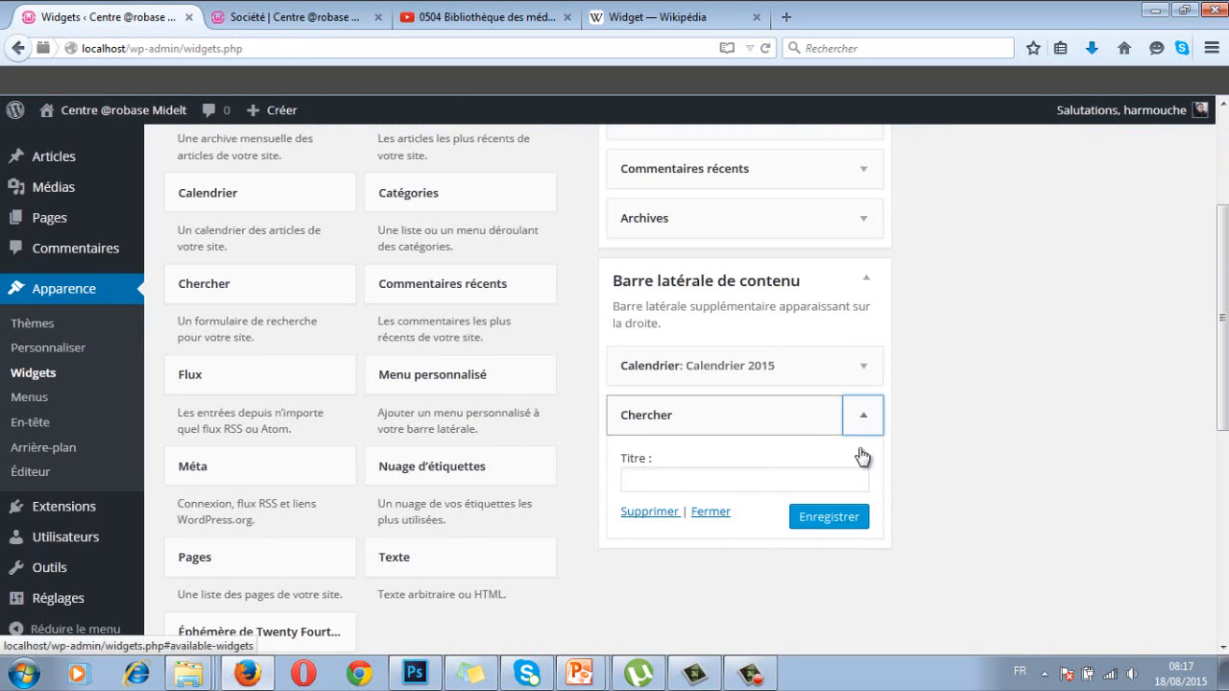
{"action": "left_click", "coordinate": [661, 477]}
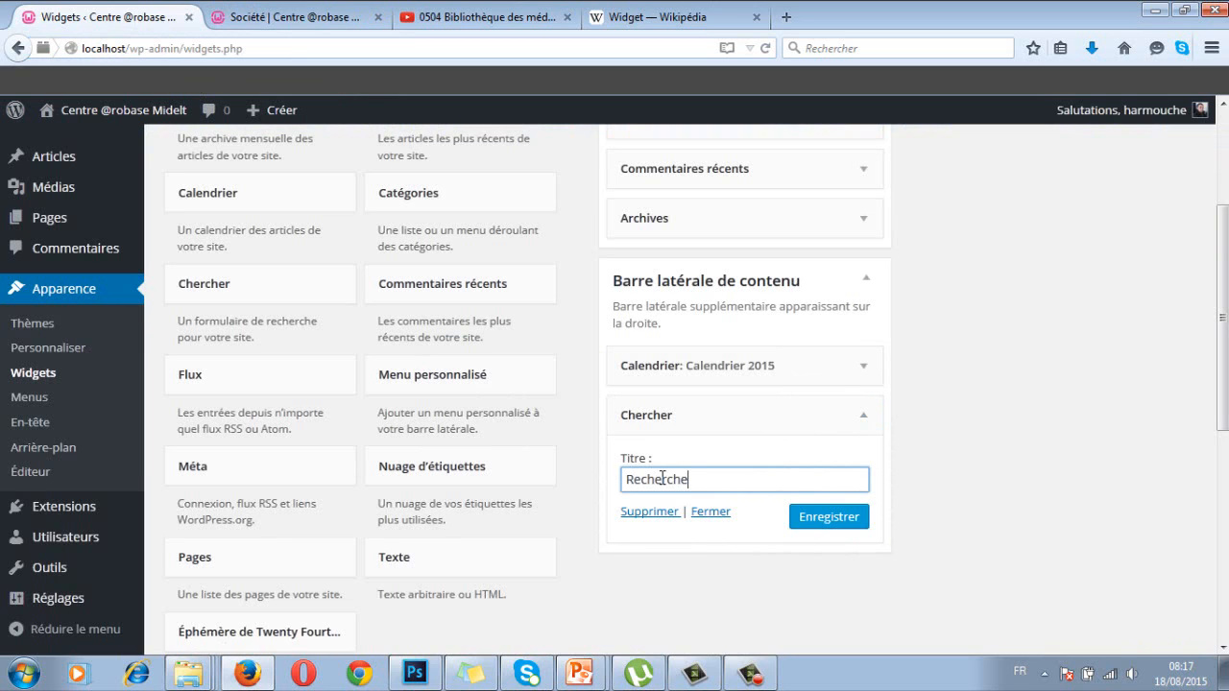
{"action": "type", "text": "Recherche"}
{"action": "left_click", "coordinate": [811, 520]}
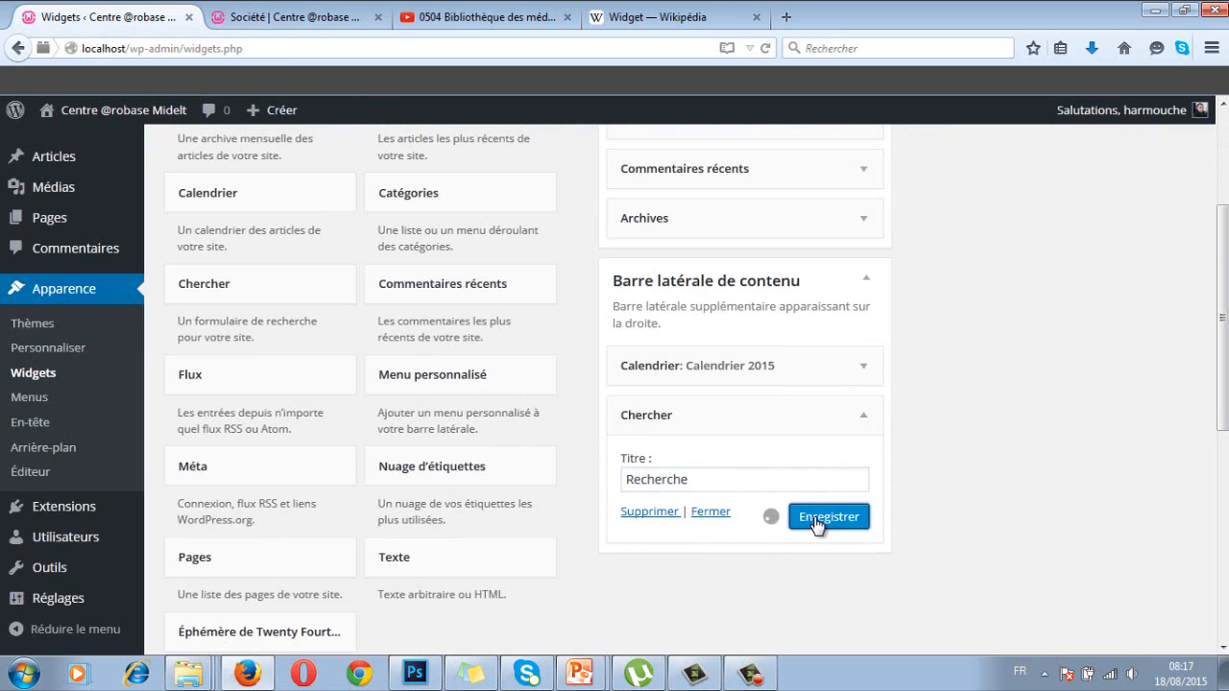
Step: Reload the Société category page and check the title above the search field in the content sidebar
{"action": "left_click", "coordinate": [306, 21]}
{"action": "left_click", "coordinate": [177, 49]}
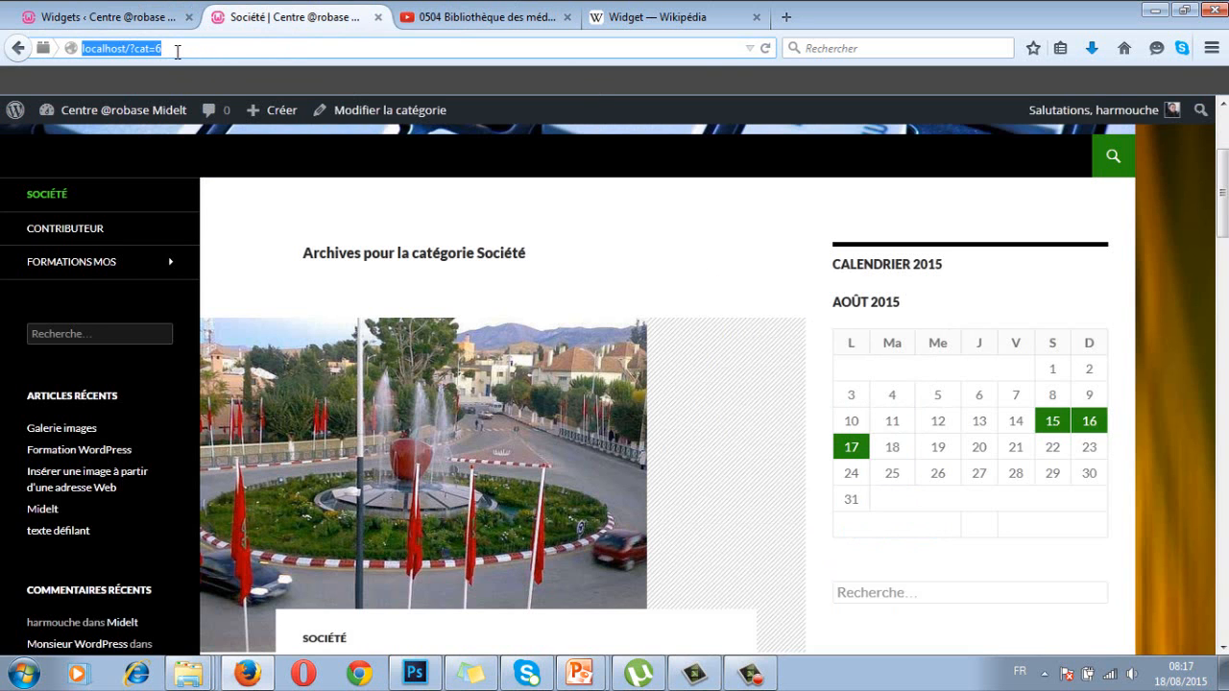
{"action": "key", "text": "Return"}
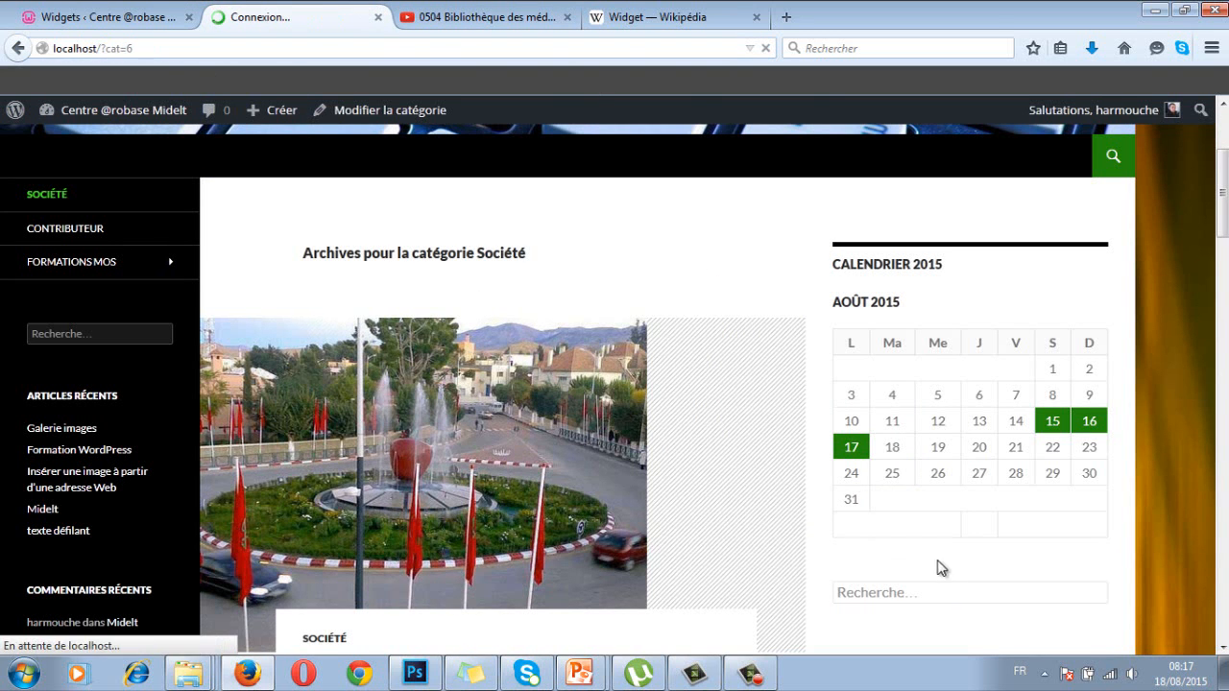
{"action": "scroll", "coordinate": [945, 548], "scroll_direction": "down", "scroll_amount": 3}
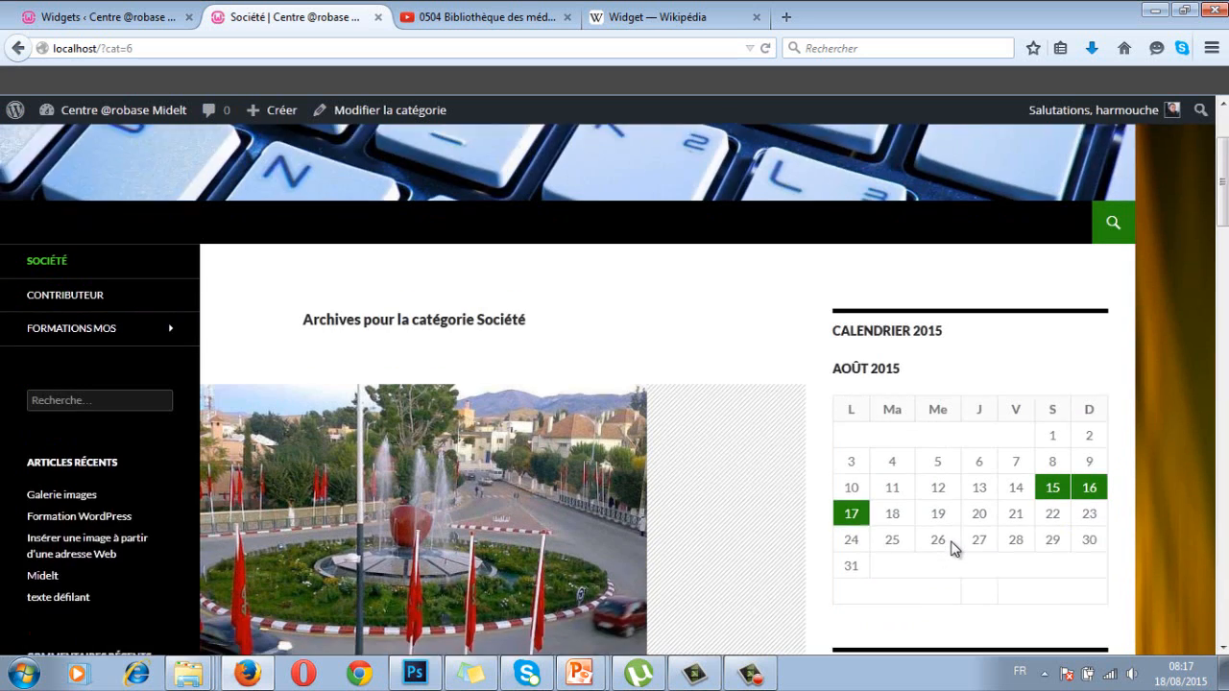
{"action": "scroll", "coordinate": [952, 556], "scroll_direction": "down", "scroll_amount": 2}
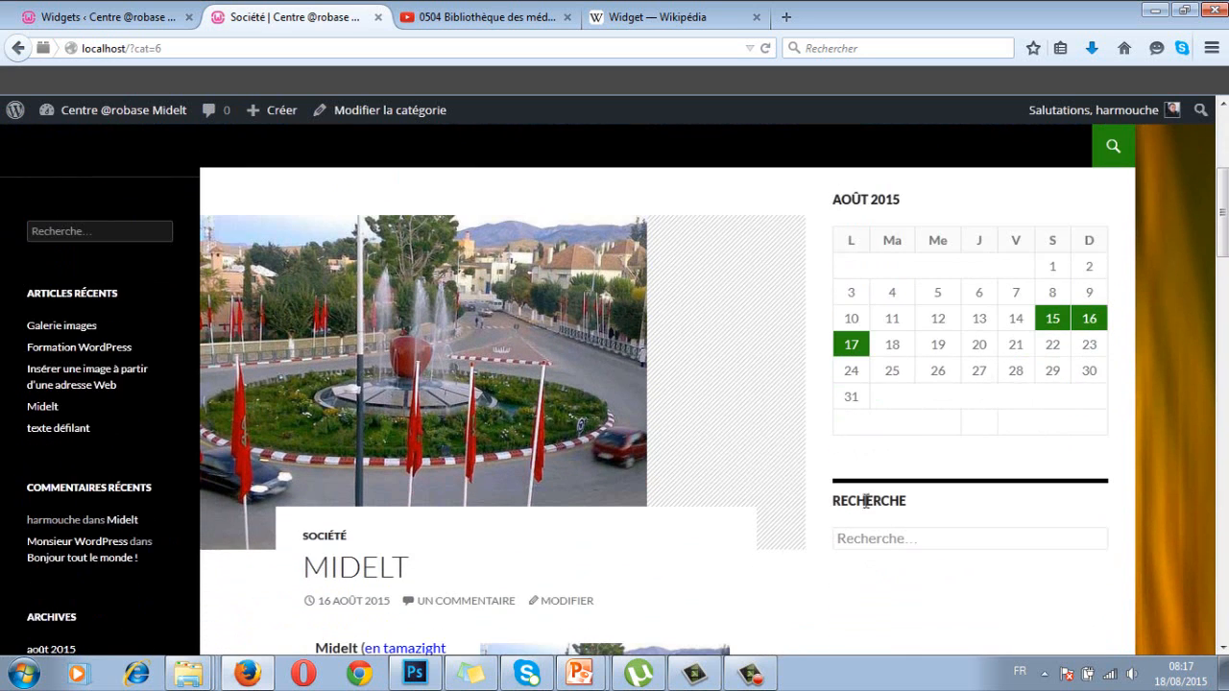
{"action": "left_click", "coordinate": [858, 539]}
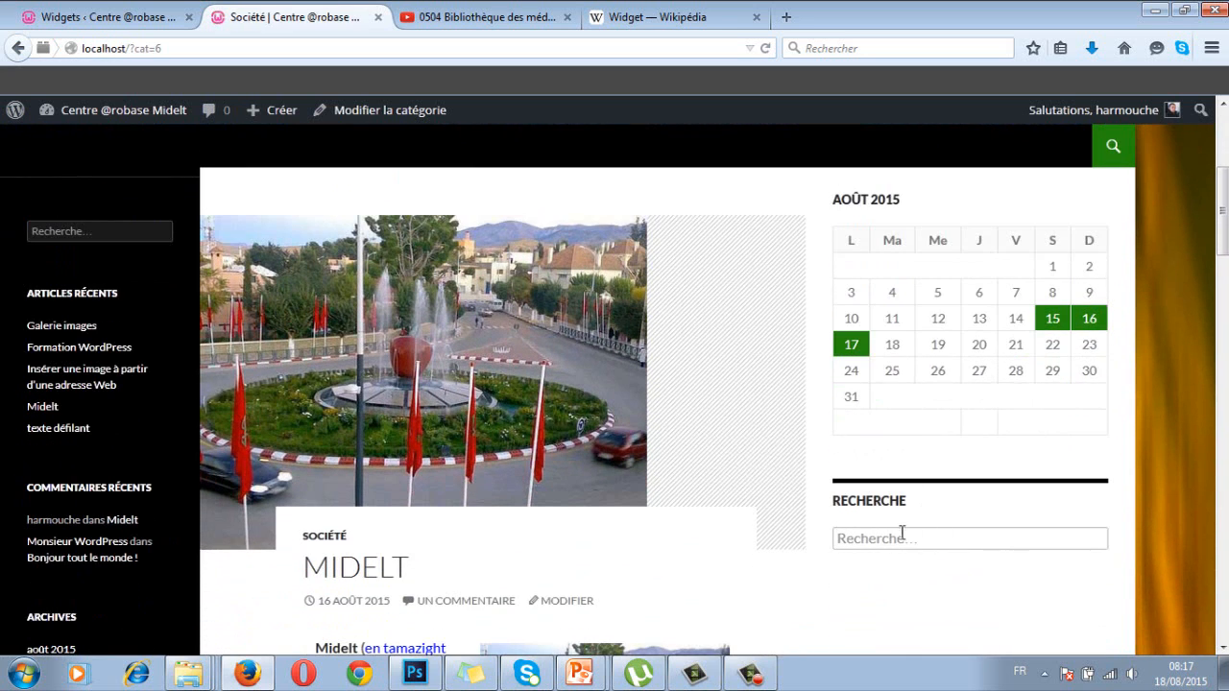
Step: Expand the Zone de widgets en pied de page area on the Widgets page to view its contents, and collapse it
{"action": "key", "text": "ctrl+Page_Up"}
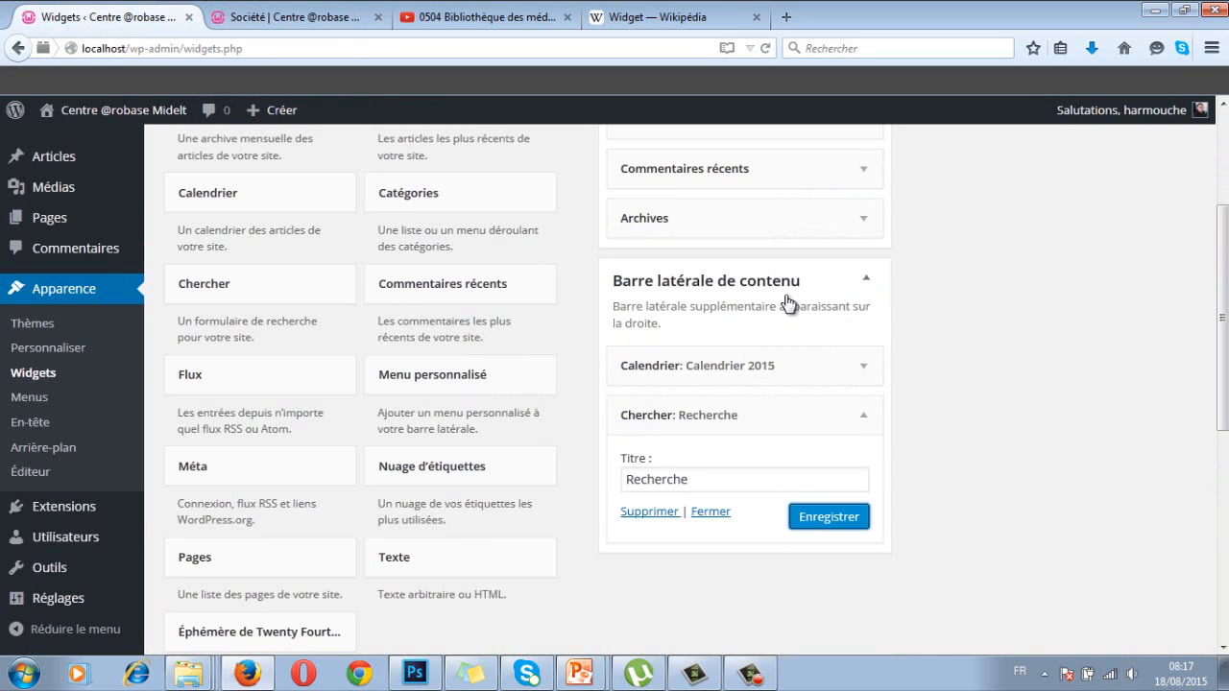
{"action": "scroll", "coordinate": [909, 428], "scroll_direction": "up", "scroll_amount": 4}
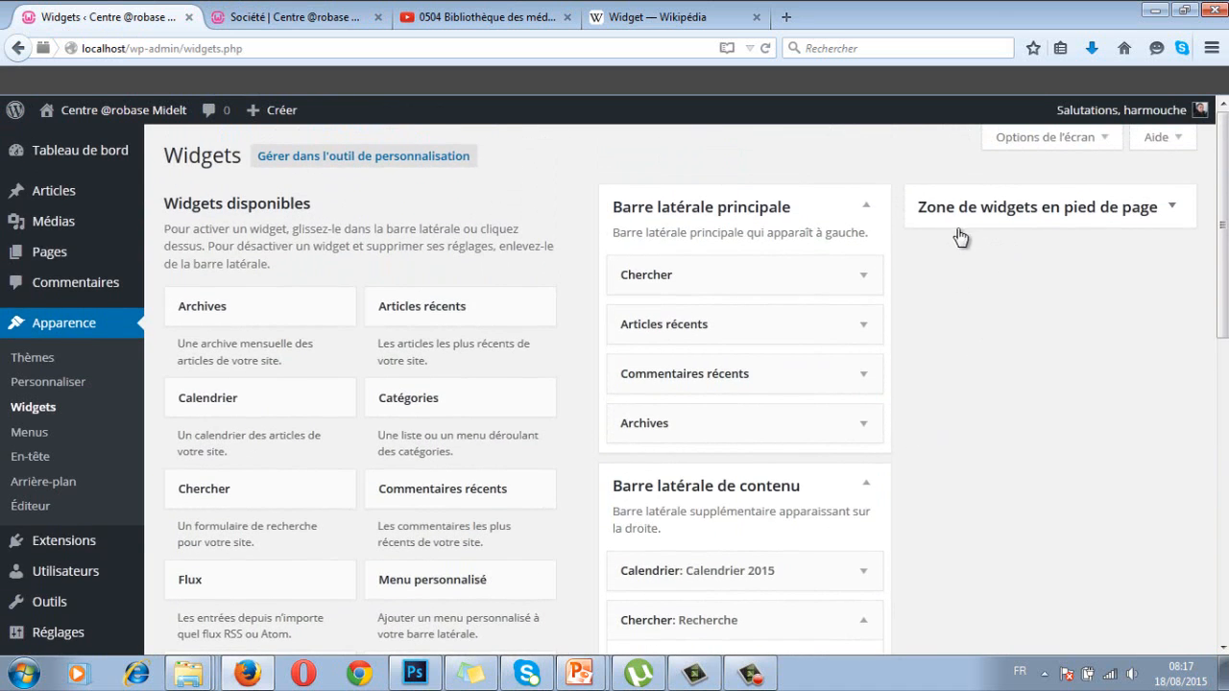
{"action": "left_click", "coordinate": [1172, 208]}
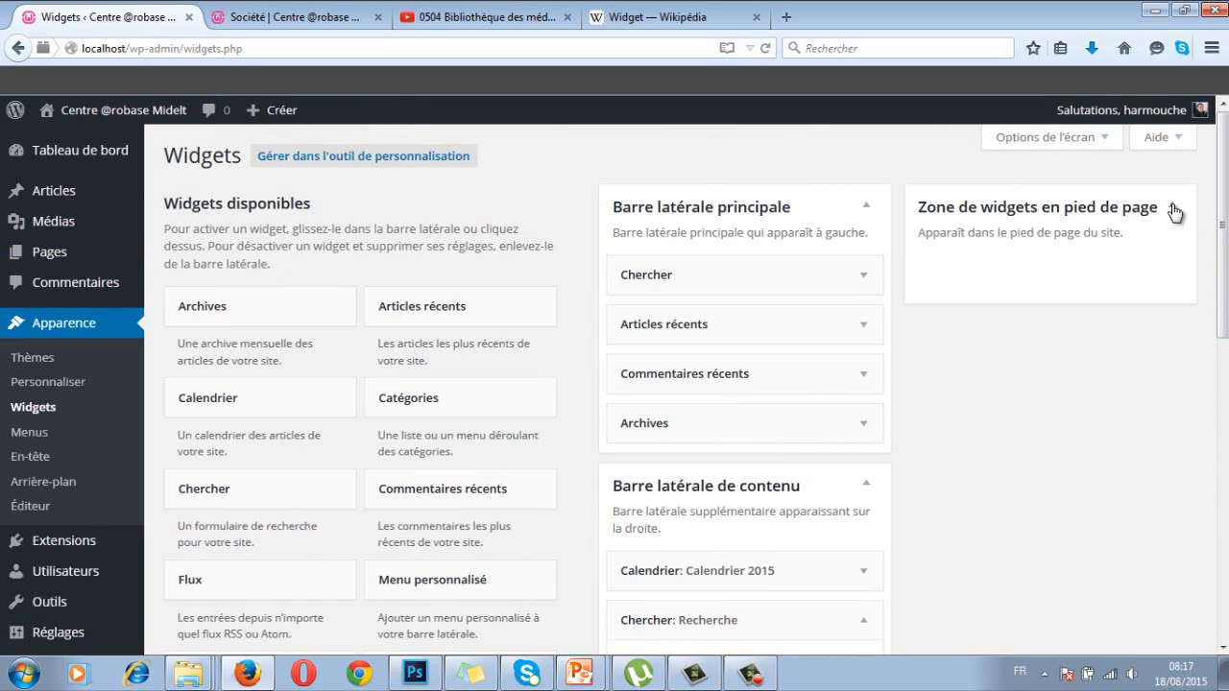
{"action": "left_click", "coordinate": [1172, 209]}
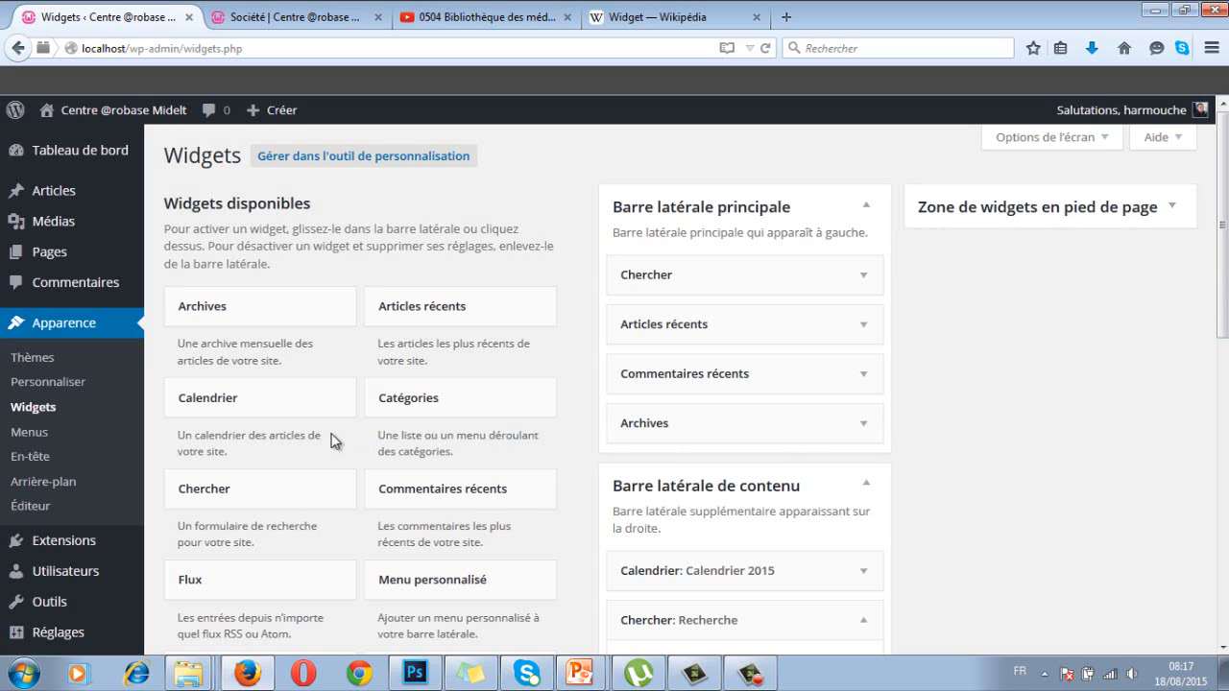
Step: Add the Archives widget to the Zone de widgets en pied de page and close its settings
{"action": "left_click_drag", "start_coordinate": [241, 302], "coordinate": [1029, 291]}
{"action": "left_click", "coordinate": [265, 319]}
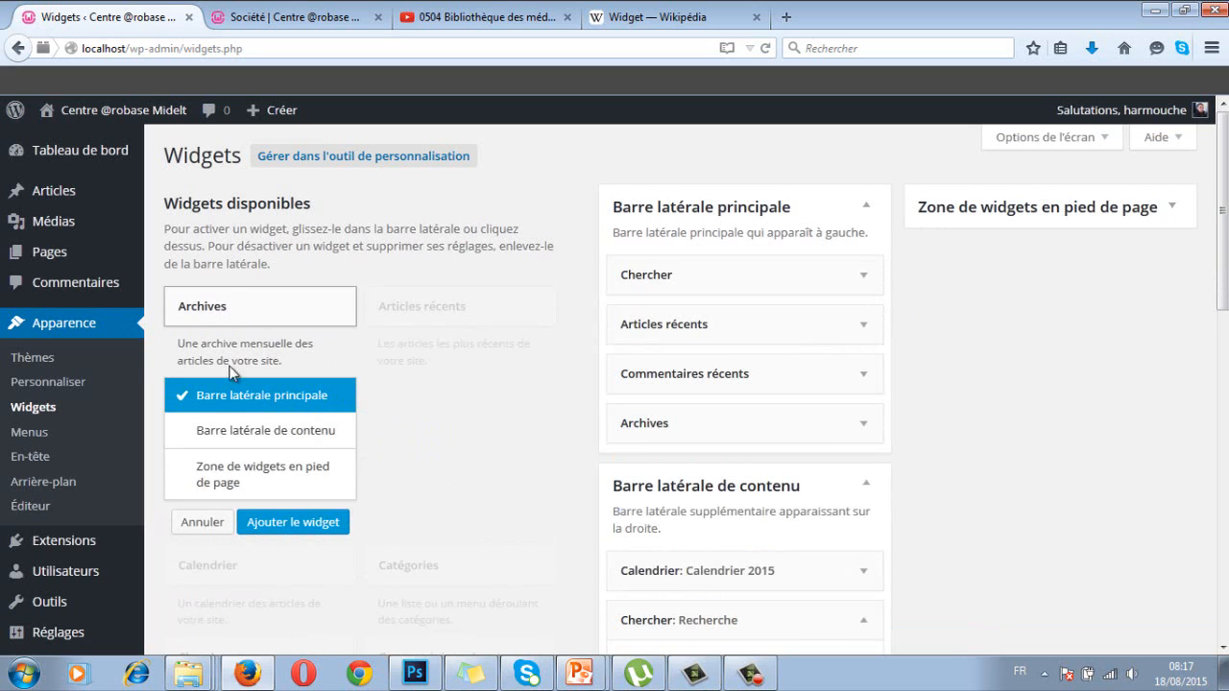
{"action": "left_click", "coordinate": [208, 479]}
{"action": "left_click", "coordinate": [294, 528]}
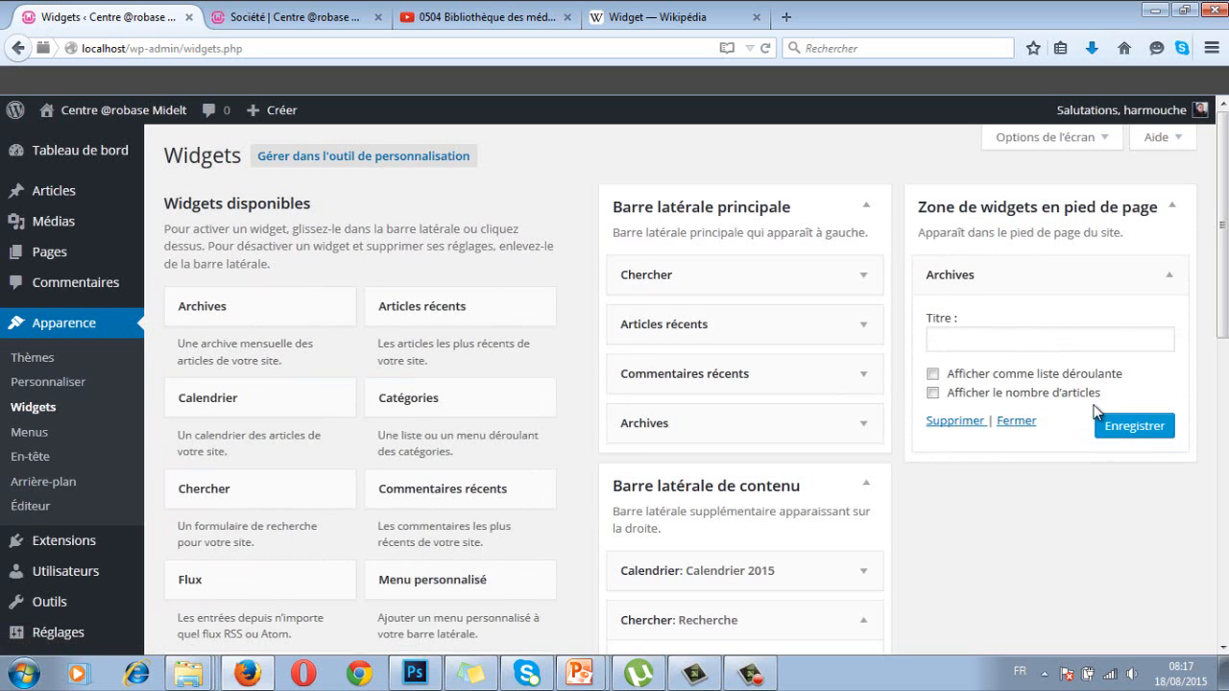
{"action": "left_click", "coordinate": [1020, 423]}
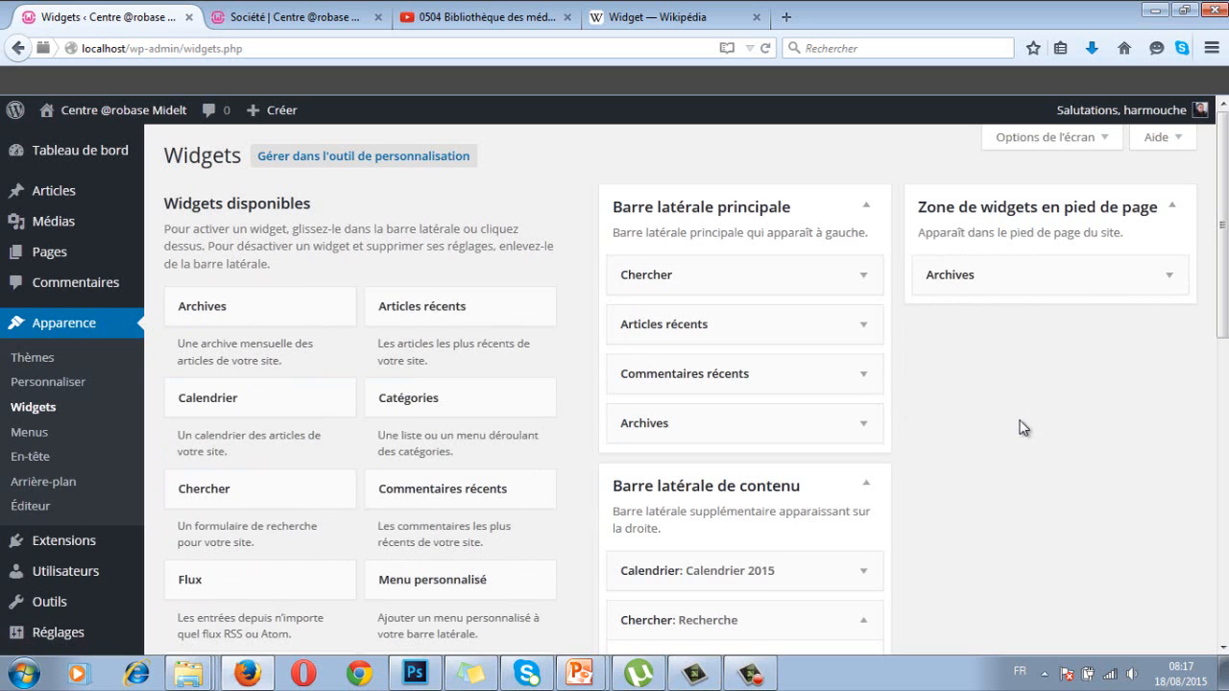
Step: Reload the Société category page and check the Archives widget in the site footer
{"action": "left_click_drag", "start_coordinate": [1222, 251], "coordinate": [1222, 315]}
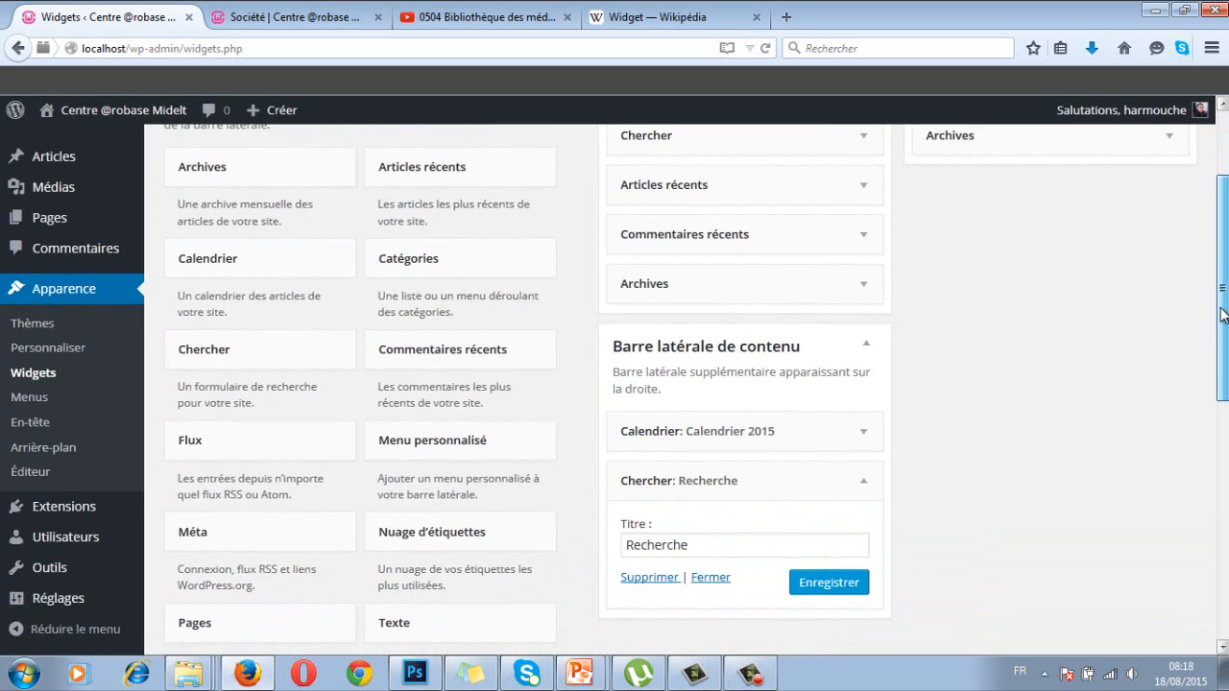
{"action": "left_click", "coordinate": [288, 16]}
{"action": "left_click", "coordinate": [129, 48]}
{"action": "key", "text": "Return"}
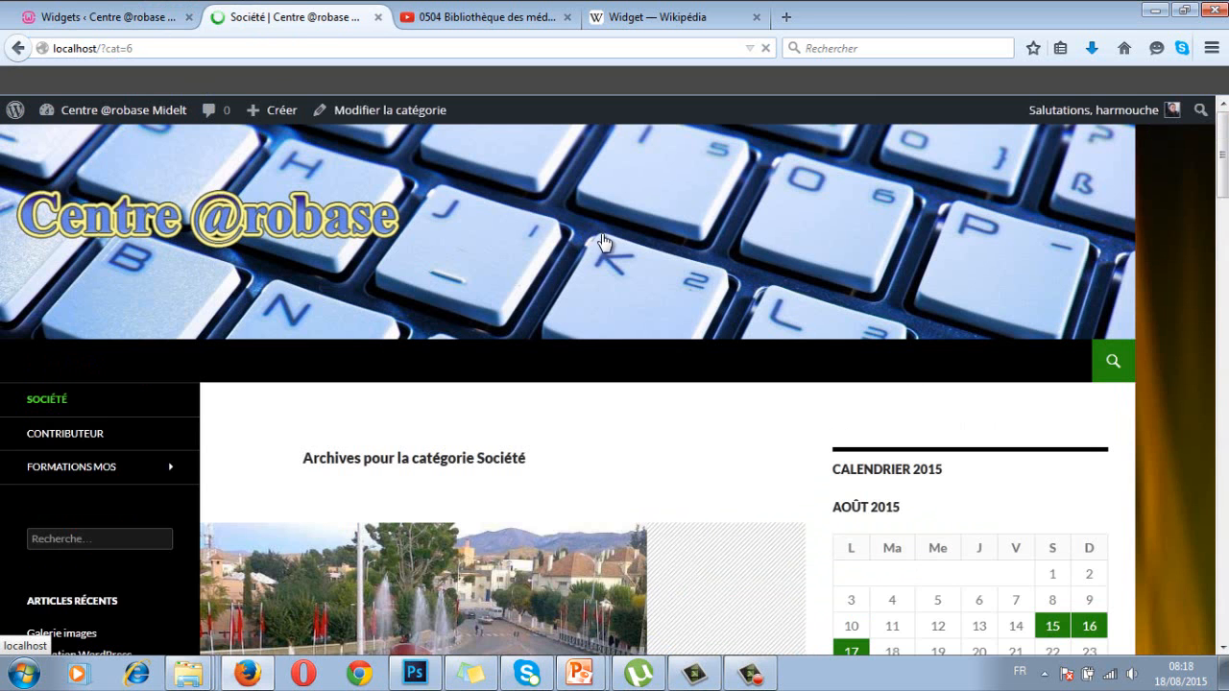
{"action": "scroll", "coordinate": [632, 295], "scroll_direction": "down", "scroll_amount": 5}
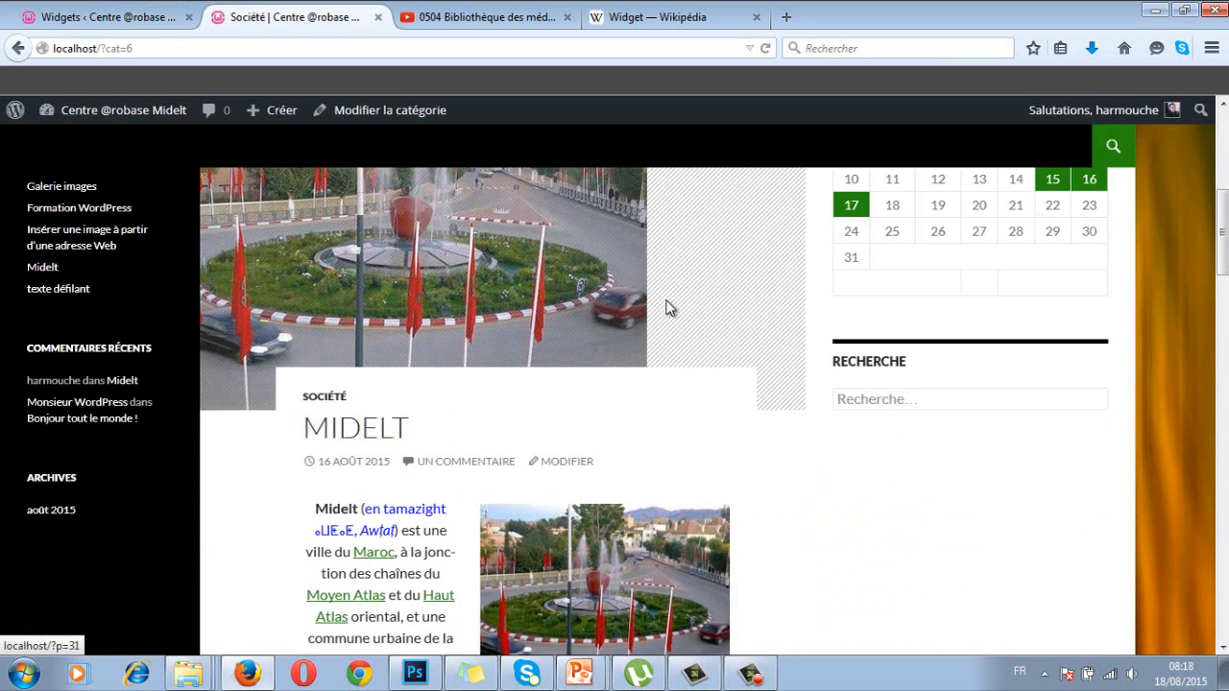
{"action": "scroll", "coordinate": [672, 309], "scroll_direction": "down", "scroll_amount": 15}
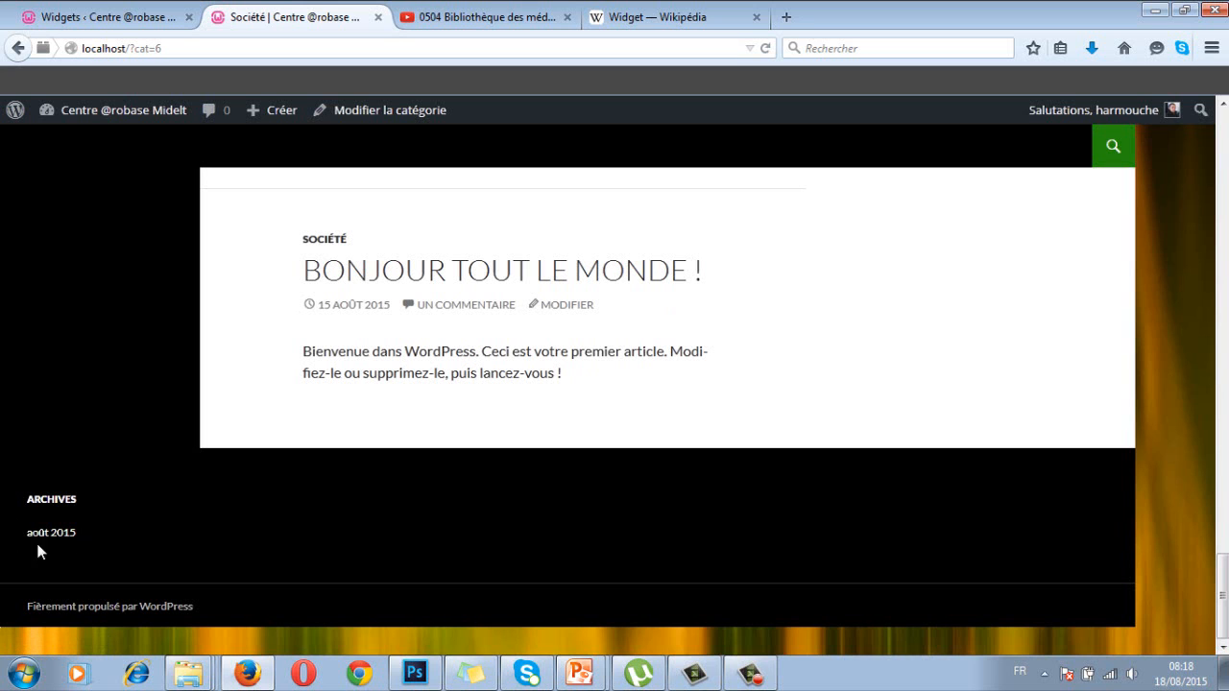
Step: Enable Afficher comme liste déroulante and Afficher le nombre d'articles for the Archives widget in the Zone de widgets en pied de page and save it
{"action": "left_click", "coordinate": [115, 18]}
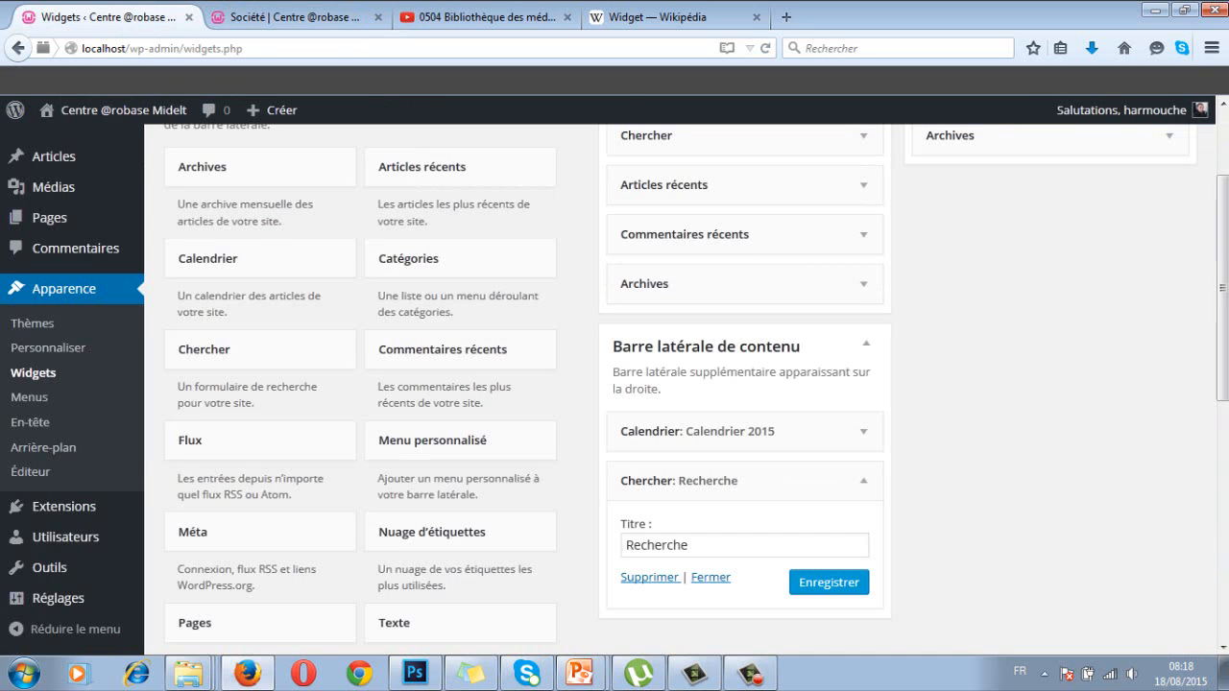
{"action": "scroll", "coordinate": [1104, 288], "scroll_direction": "up", "scroll_amount": 2}
{"action": "left_click", "coordinate": [1167, 227]}
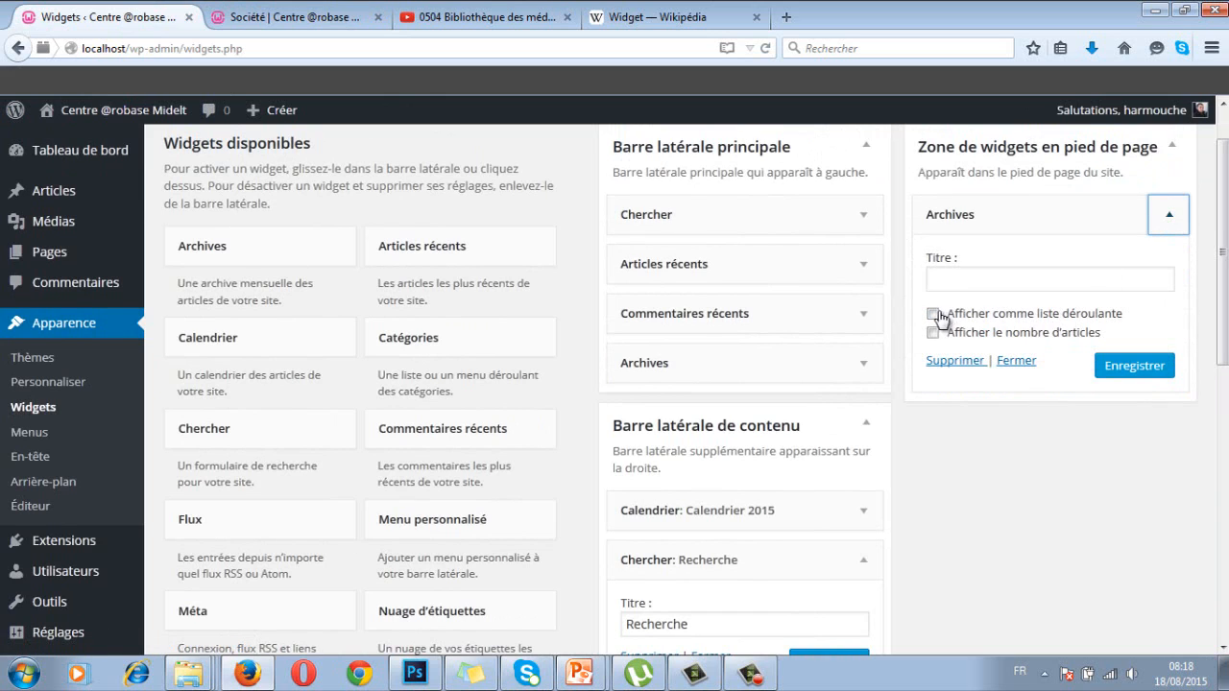
{"action": "left_click", "coordinate": [934, 314]}
{"action": "left_click", "coordinate": [933, 333]}
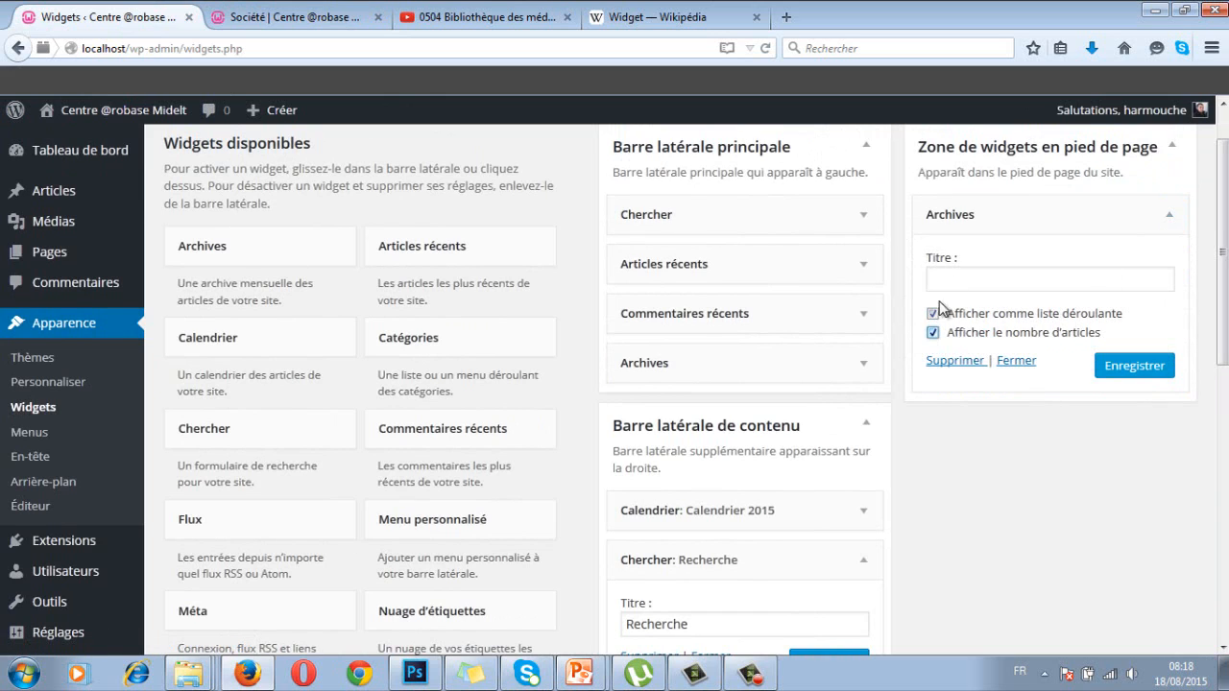
{"action": "left_click", "coordinate": [1125, 371]}
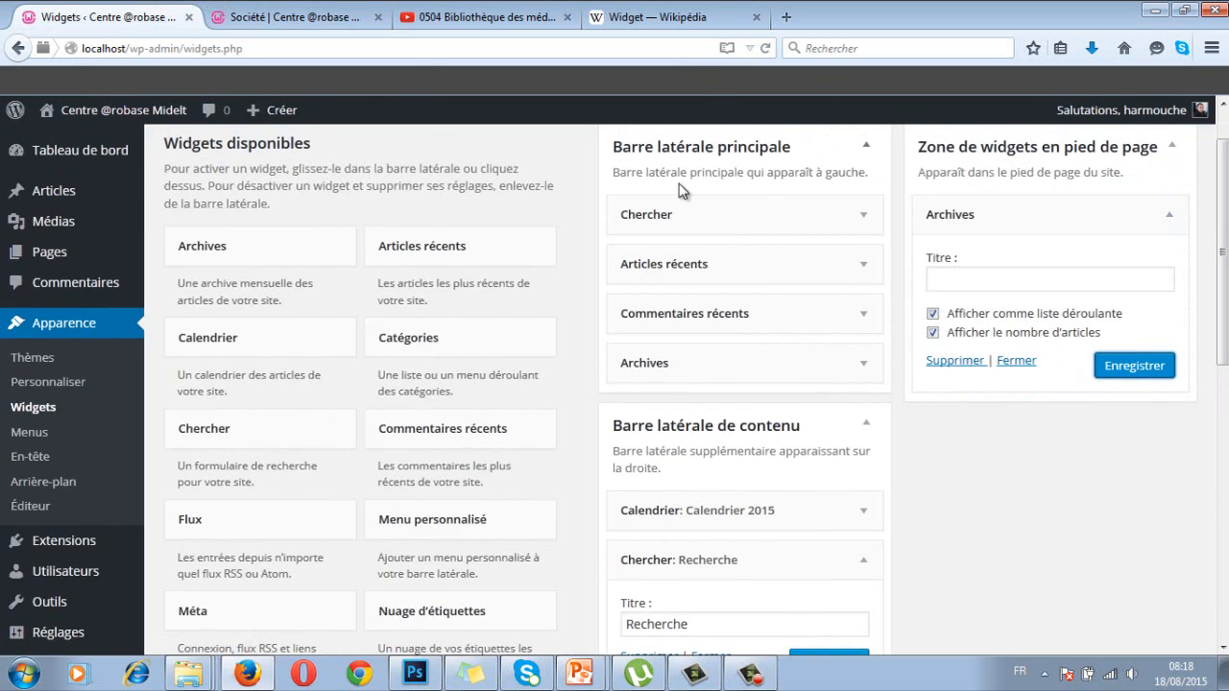
Step: Reload the Société category page and check the month choices in the footer's Archives list
{"action": "left_click", "coordinate": [300, 18]}
{"action": "left_click", "coordinate": [135, 49]}
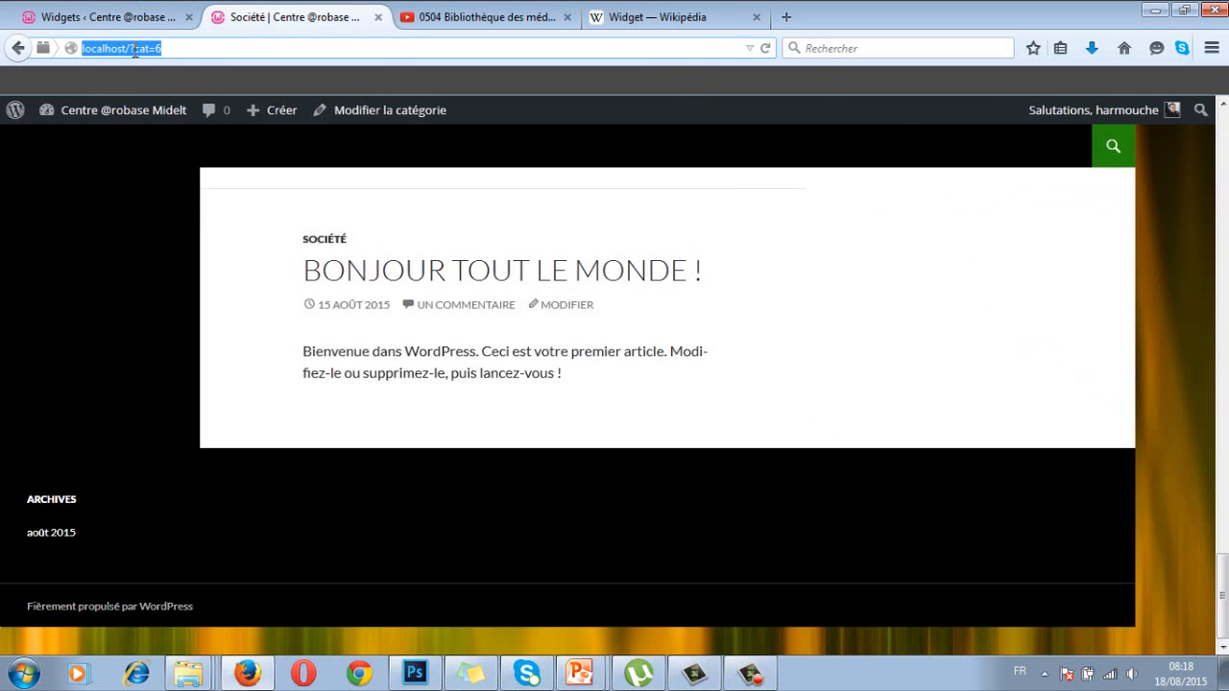
{"action": "key", "text": "Return"}
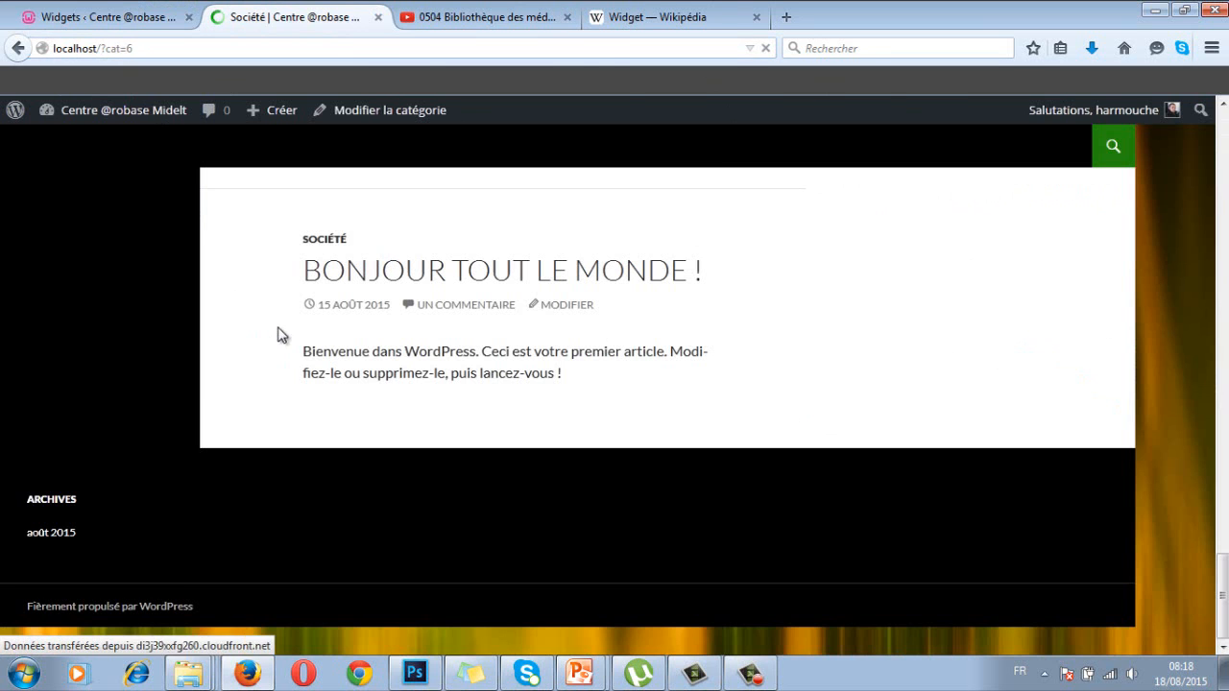
{"action": "scroll", "coordinate": [305, 333], "scroll_direction": "down", "scroll_amount": 3}
{"action": "scroll", "coordinate": [309, 330], "scroll_direction": "down", "scroll_amount": 10}
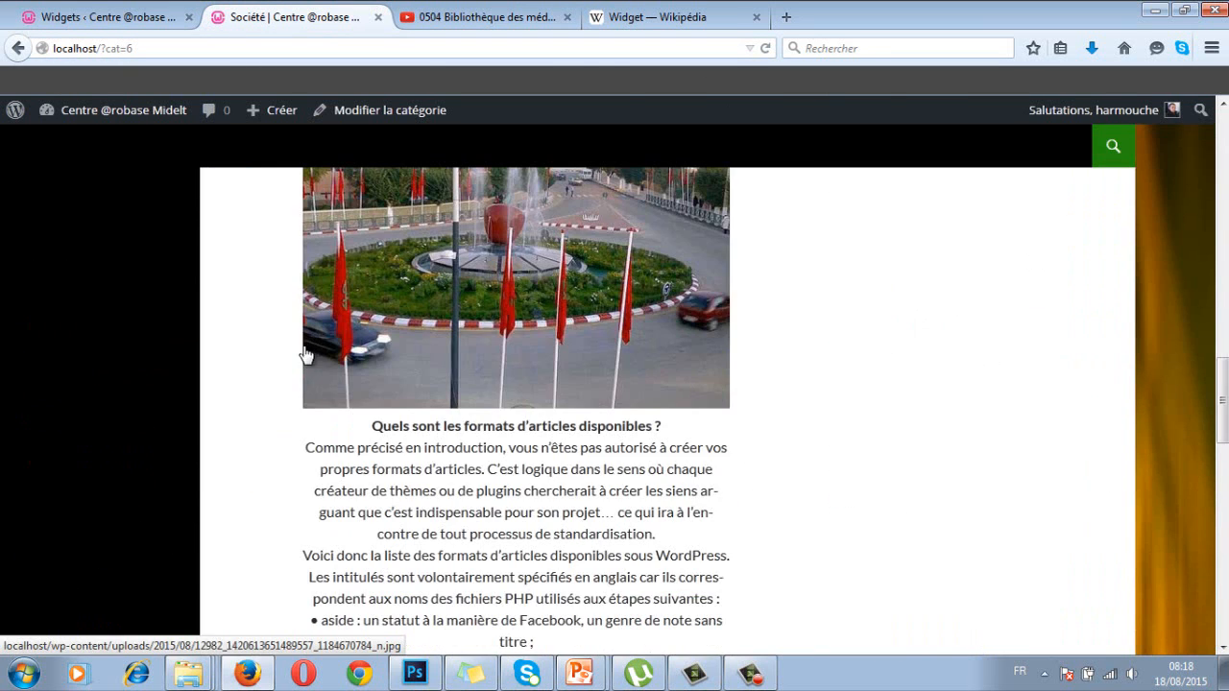
{"action": "scroll", "coordinate": [305, 355], "scroll_direction": "down", "scroll_amount": 10}
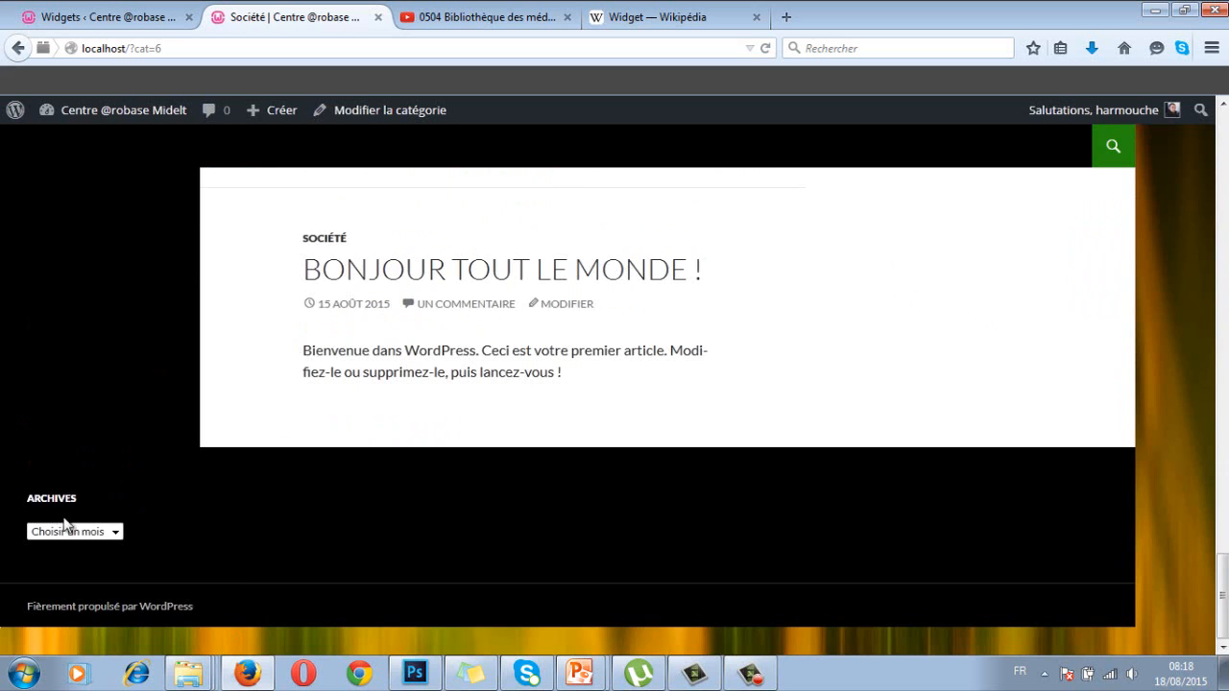
{"action": "left_click", "coordinate": [111, 532]}
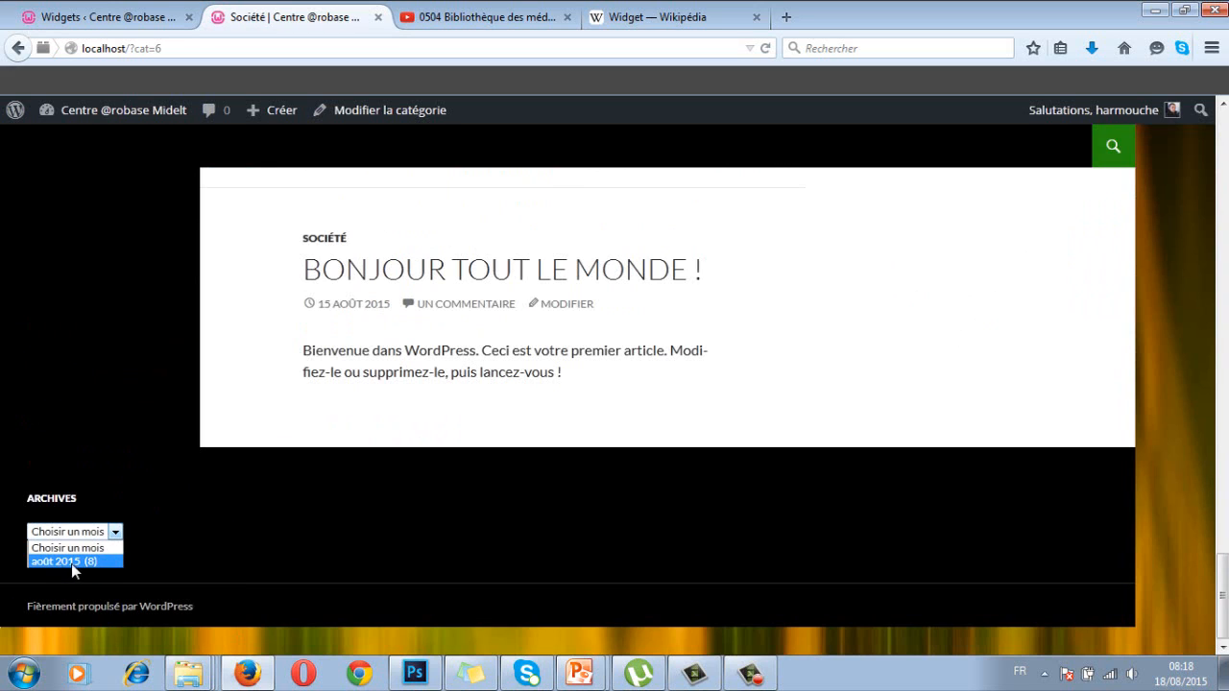
{"action": "left_click", "coordinate": [165, 505]}
{"action": "scroll", "coordinate": [177, 420], "scroll_direction": "up", "scroll_amount": 3}
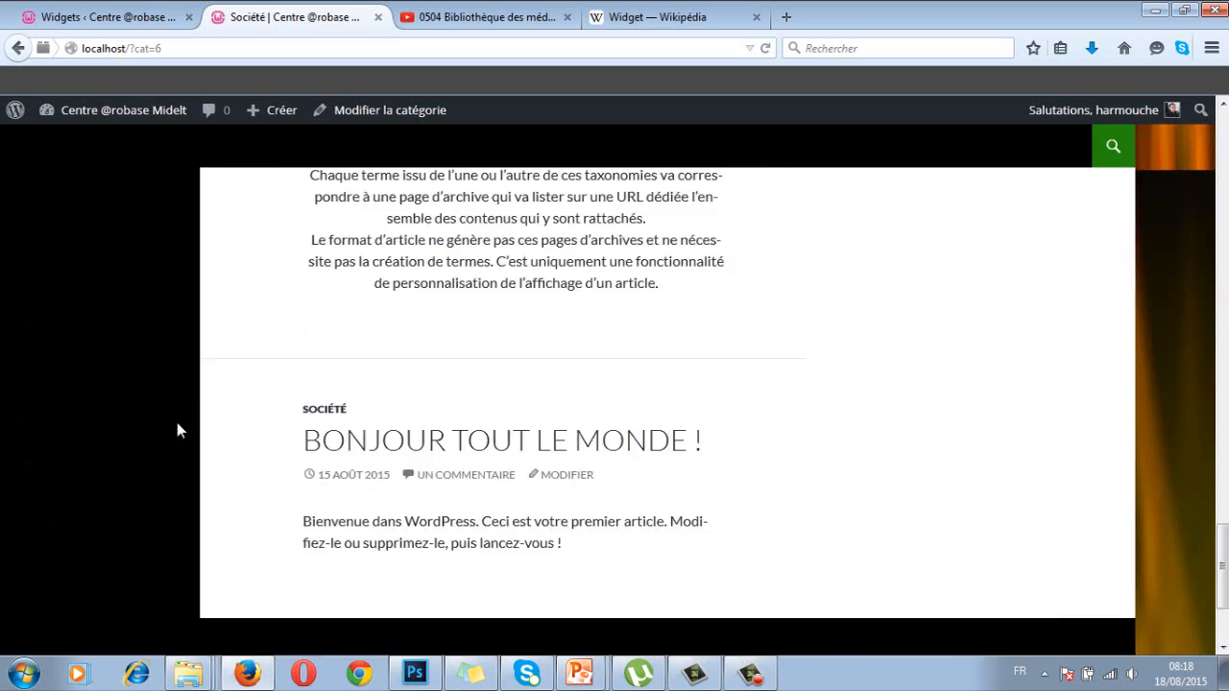
{"action": "scroll", "coordinate": [177, 428], "scroll_direction": "up", "scroll_amount": 10}
Step: Return to the Widgets page and close the footer Archives widget's settings
{"action": "left_click", "coordinate": [134, 17]}
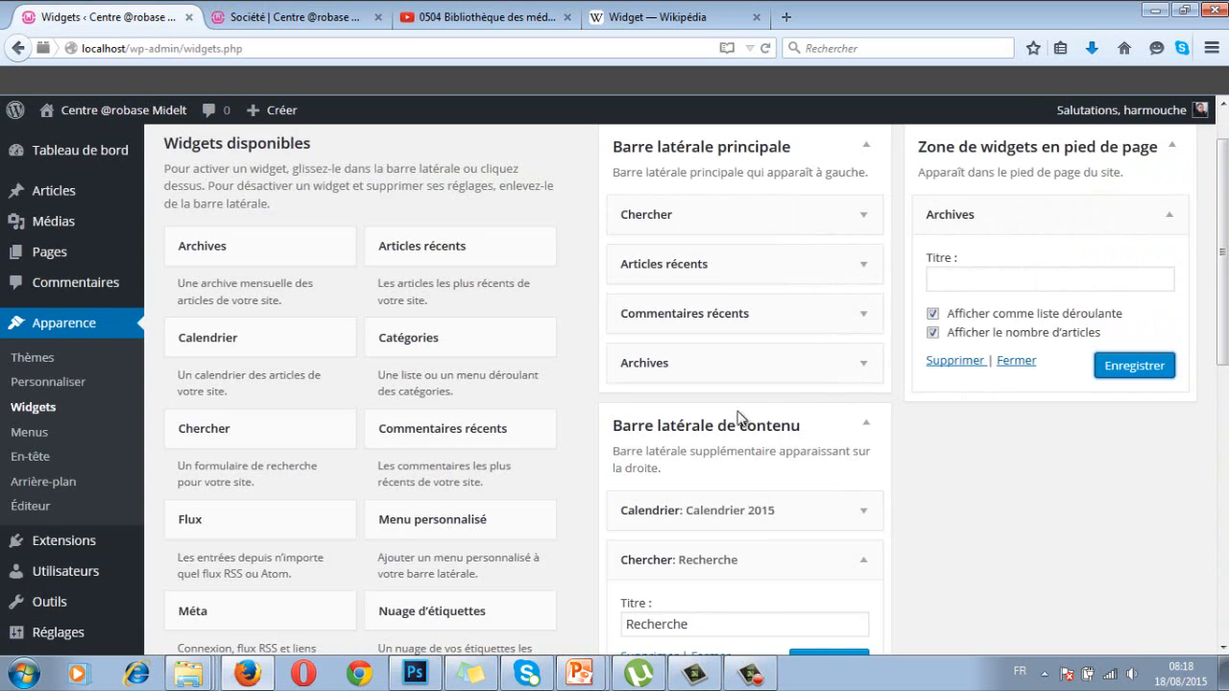
{"action": "left_click", "coordinate": [1018, 361]}
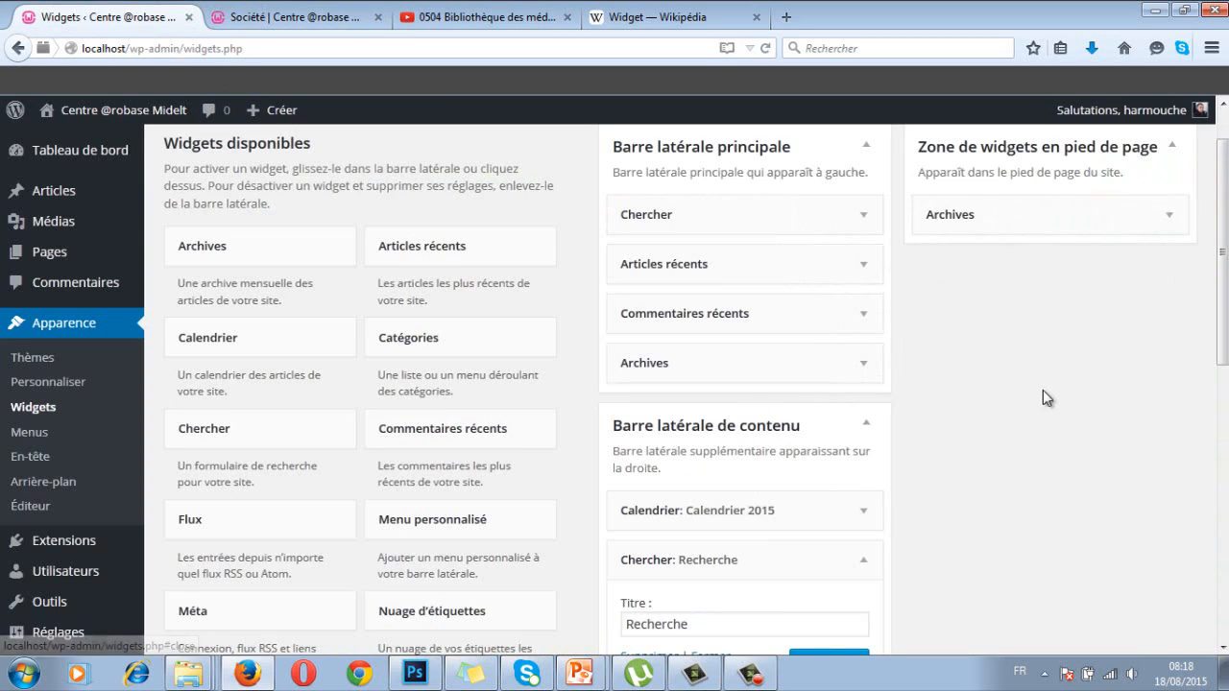
Step: View the widgets of the main sidebar, content sidebar and footer area in the customizer, and return to the Widgets page
{"action": "mouse_move", "coordinate": [1224, 231]}
{"action": "left_mouse_down"}
{"action": "mouse_move", "coordinate": [1224, 254]}
{"action": "mouse_move", "coordinate": [1224, 230]}
{"action": "left_mouse_up"}
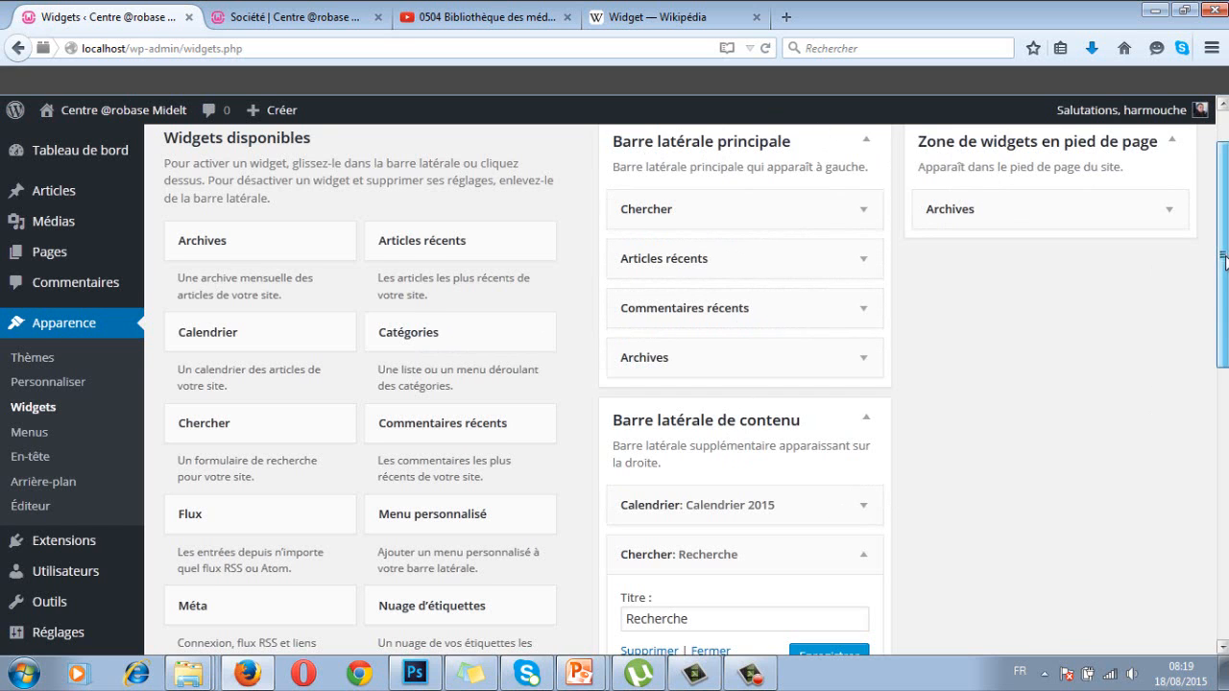
{"action": "left_click_drag", "start_coordinate": [1223, 257], "coordinate": [1225, 212]}
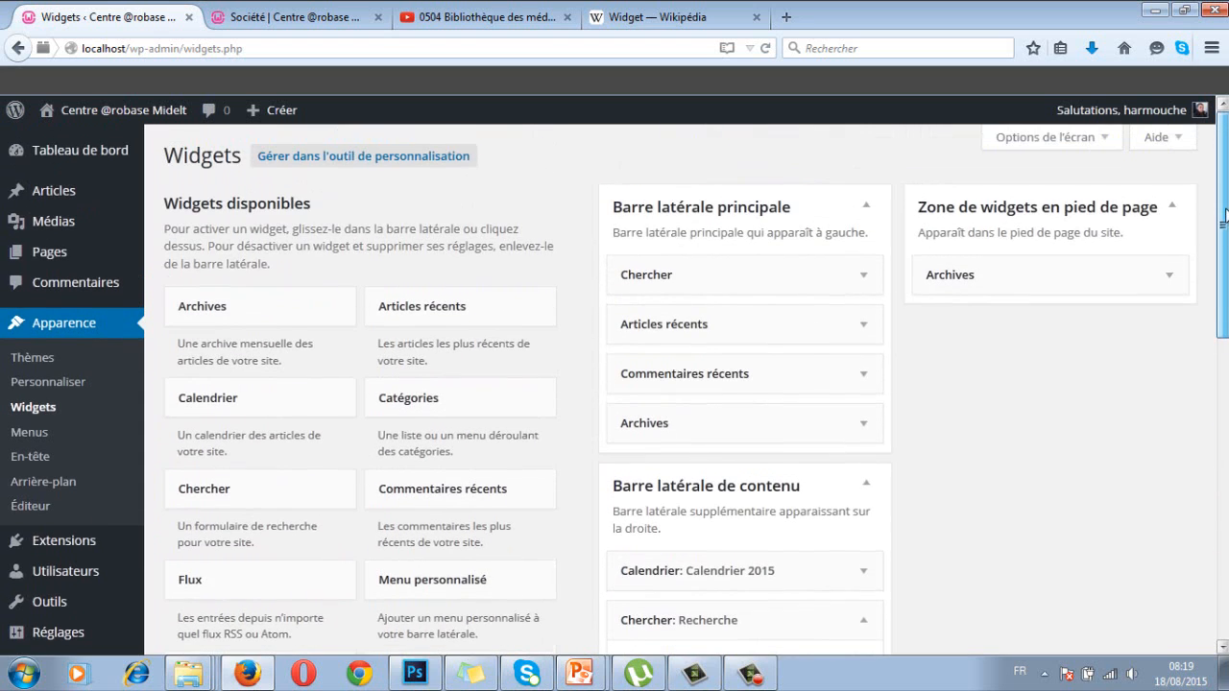
{"action": "left_click", "coordinate": [334, 159]}
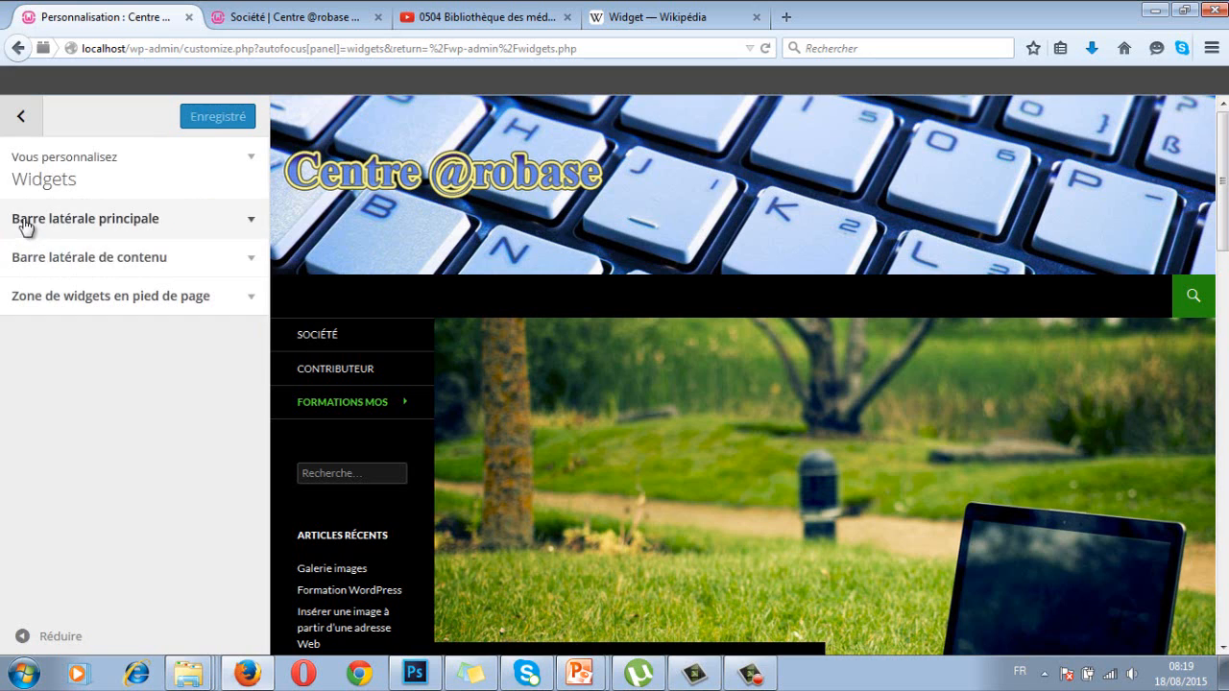
{"action": "left_click", "coordinate": [120, 223]}
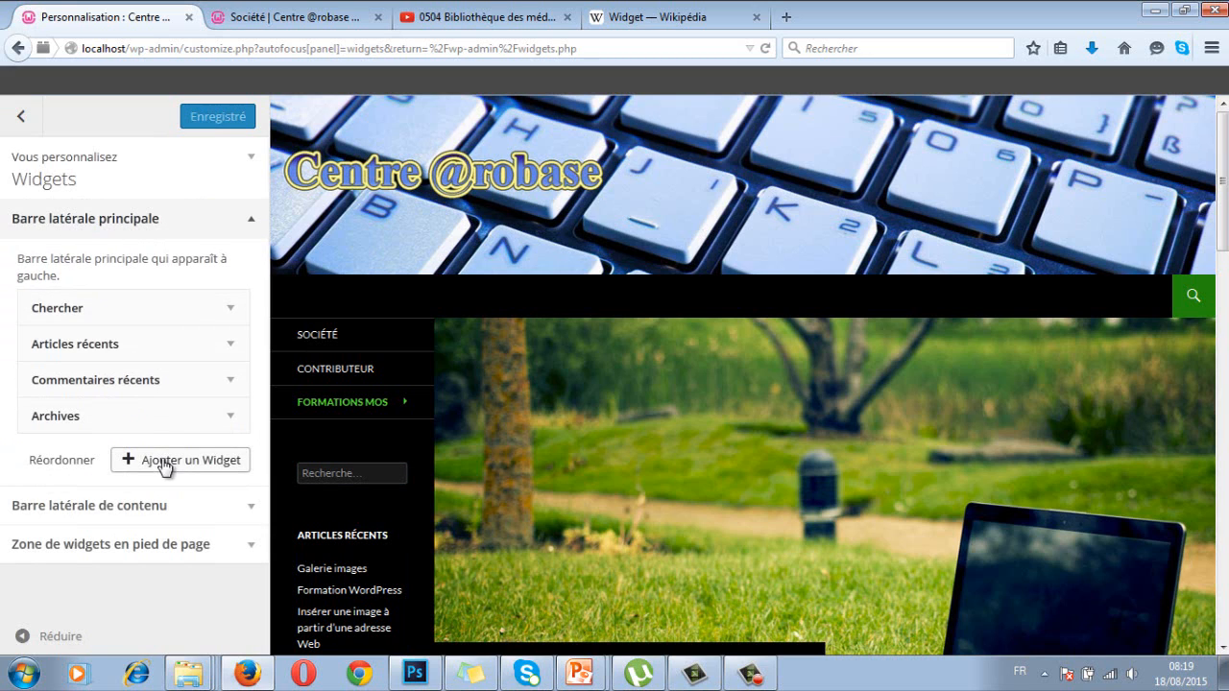
{"action": "left_click", "coordinate": [236, 226]}
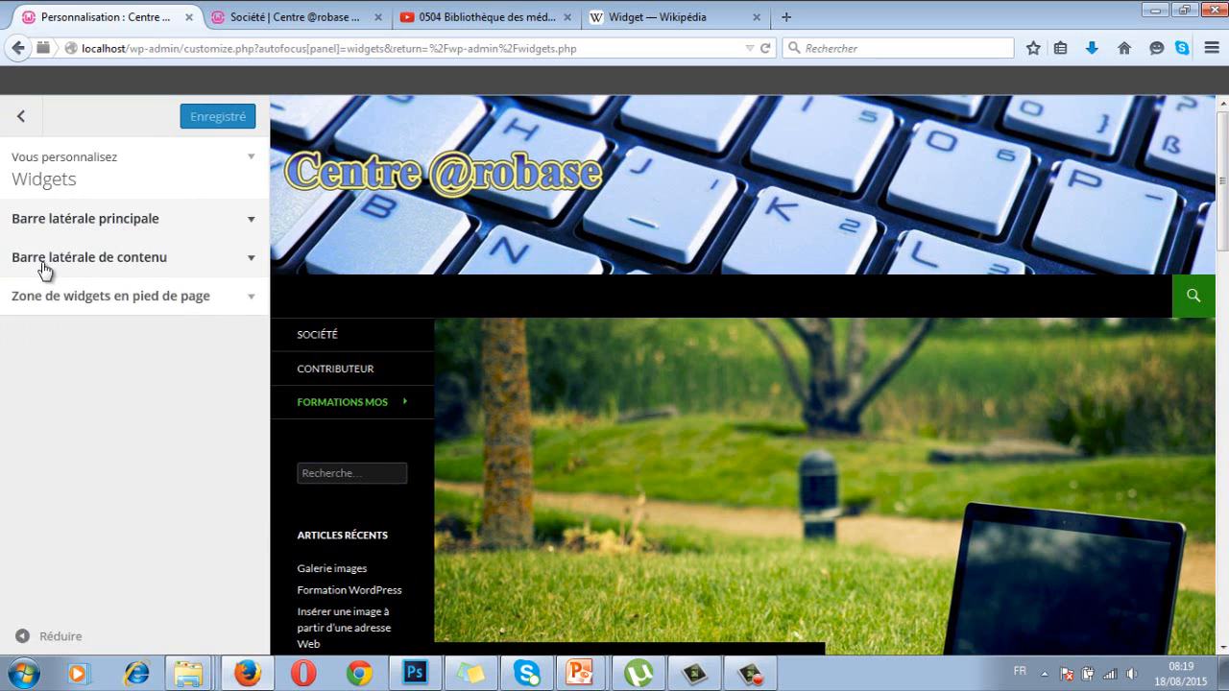
{"action": "left_click", "coordinate": [184, 260]}
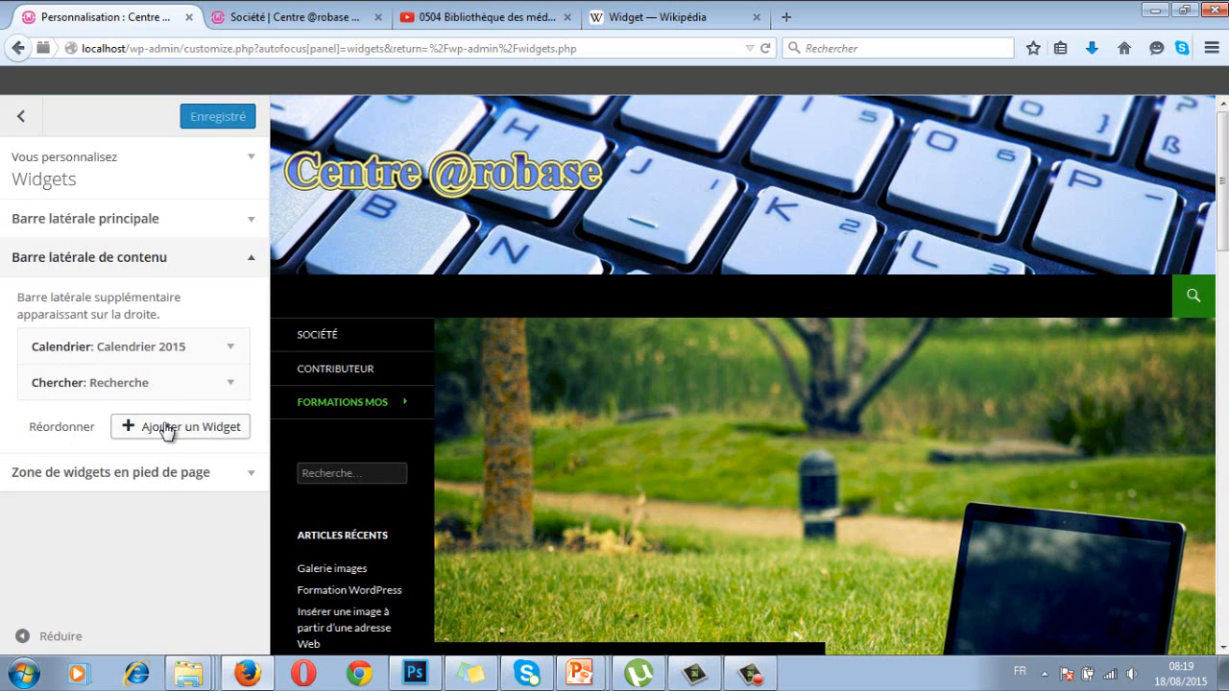
{"action": "left_click", "coordinate": [249, 260]}
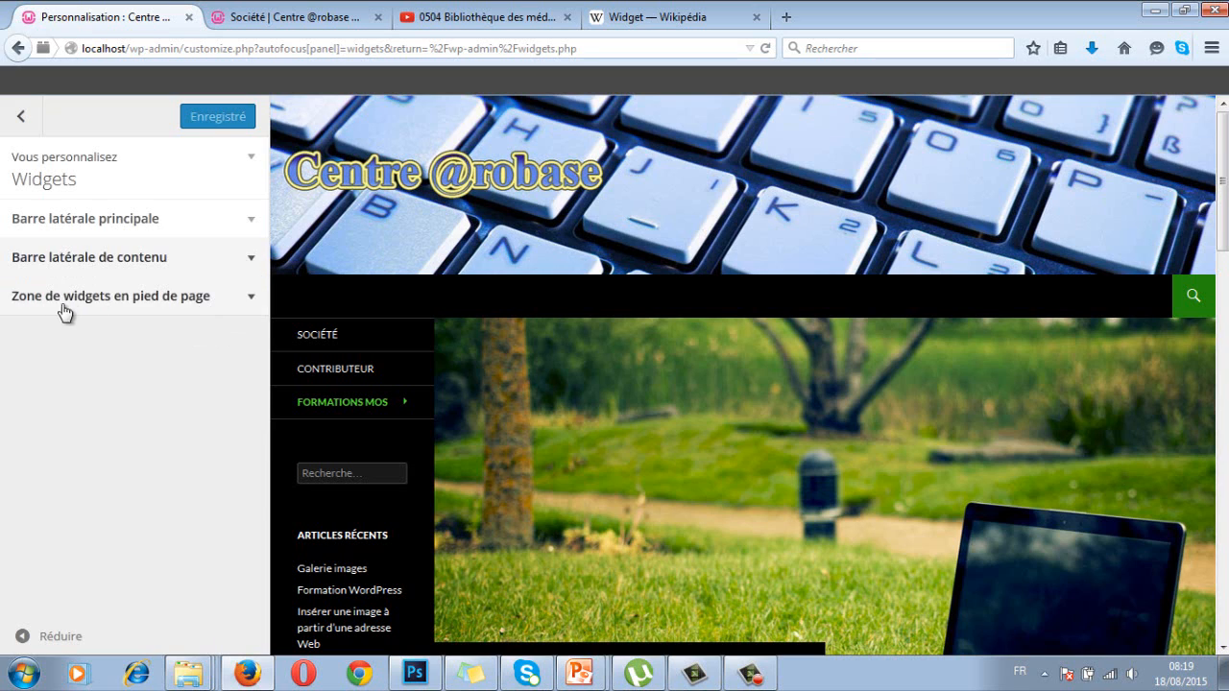
{"action": "left_click", "coordinate": [240, 300]}
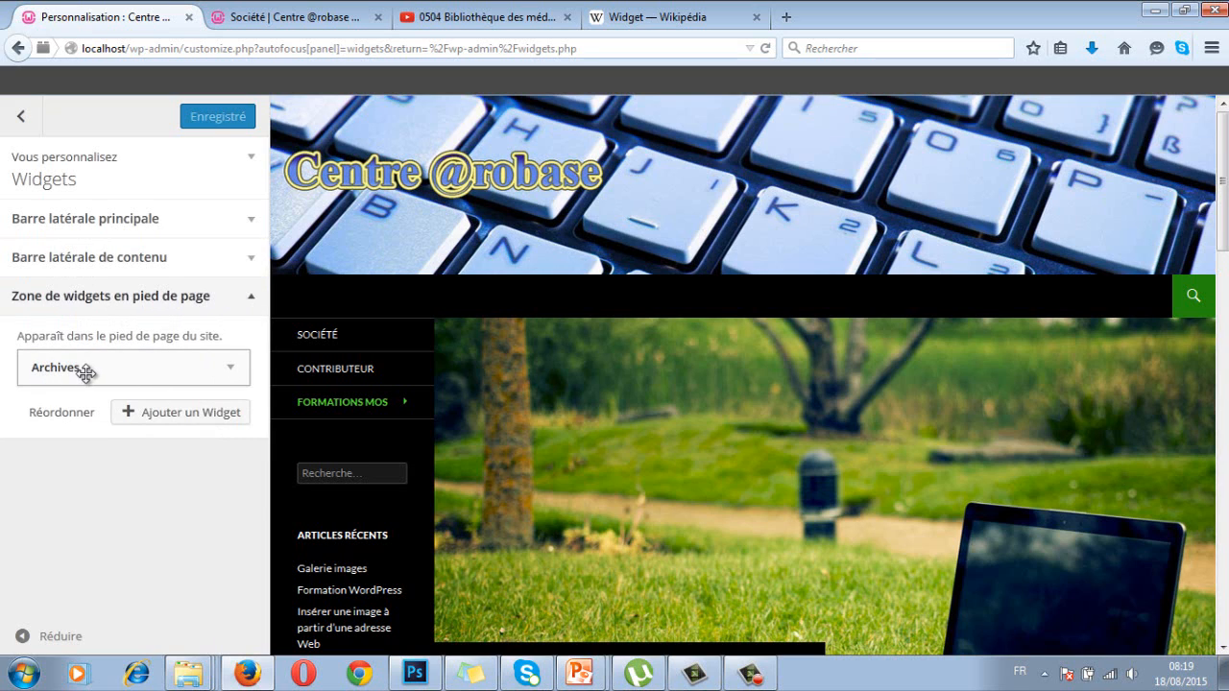
{"action": "left_click", "coordinate": [167, 416]}
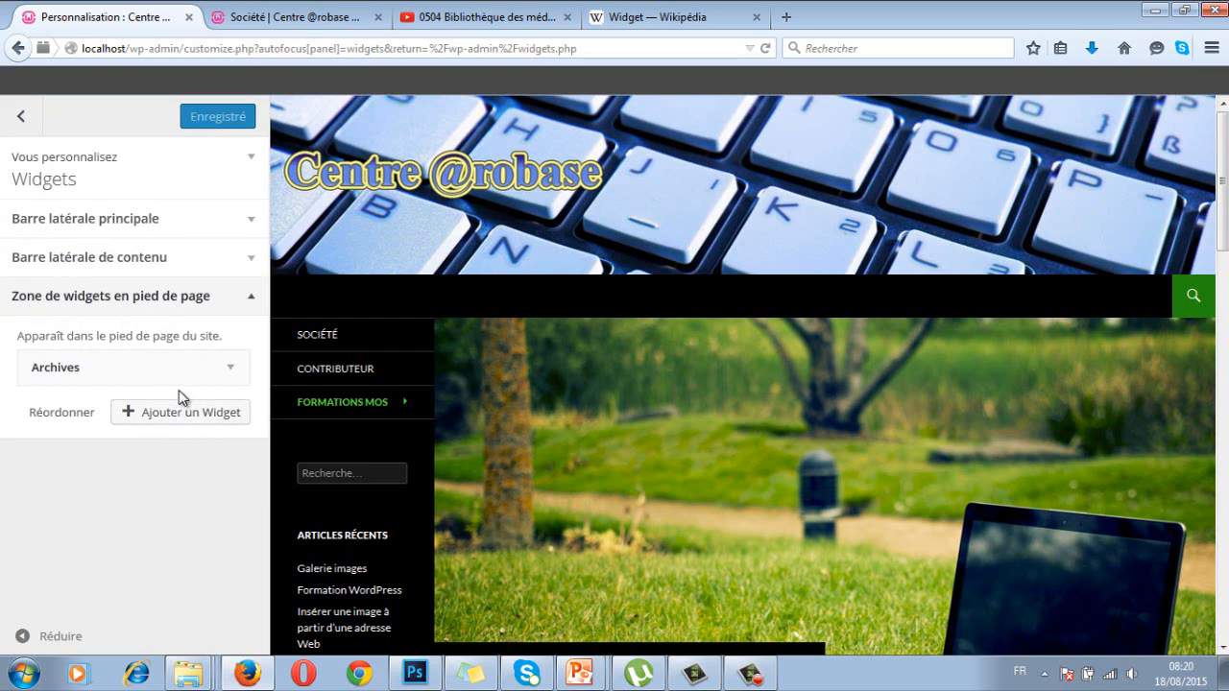
{"action": "left_click", "coordinate": [20, 116]}
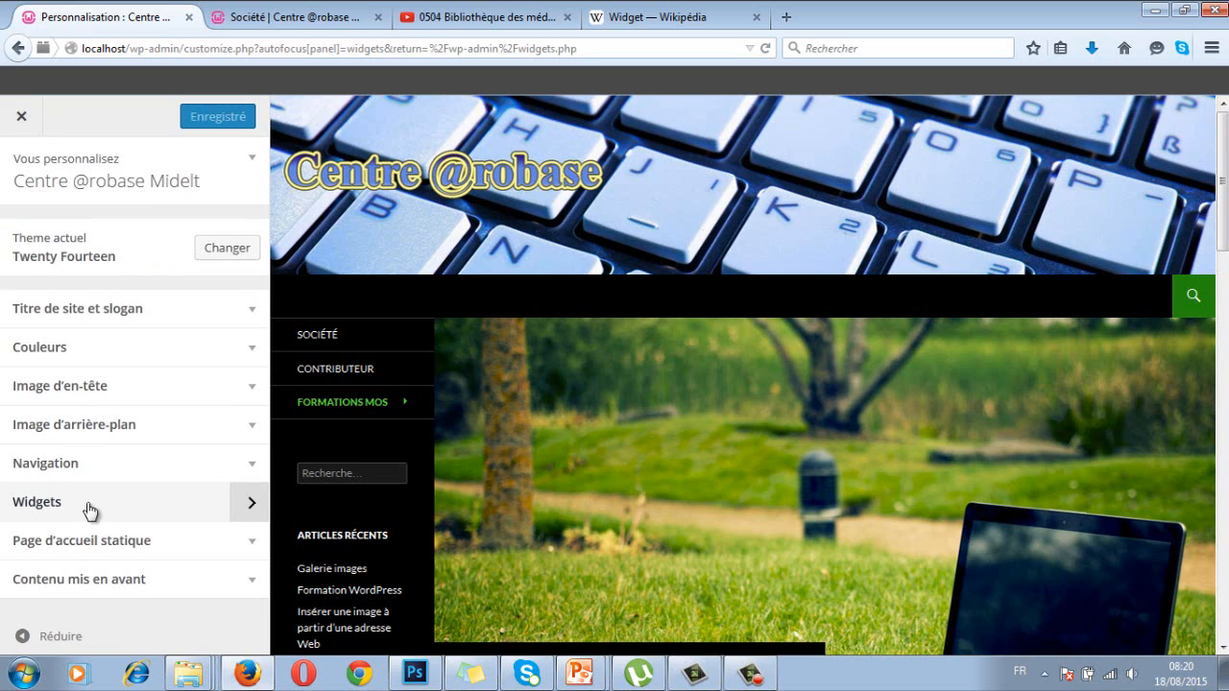
{"action": "left_click", "coordinate": [20, 118]}
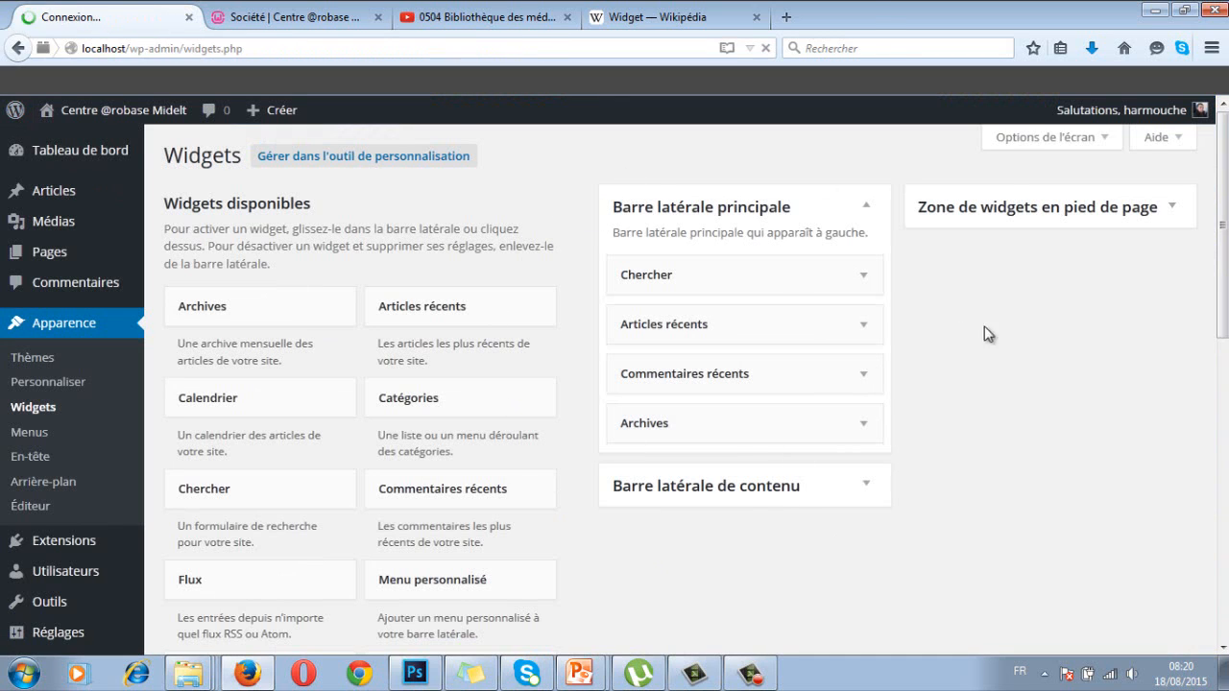
Step: Activate the accessibility mode of the Widgets page through the screen options
{"action": "left_click", "coordinate": [1094, 141]}
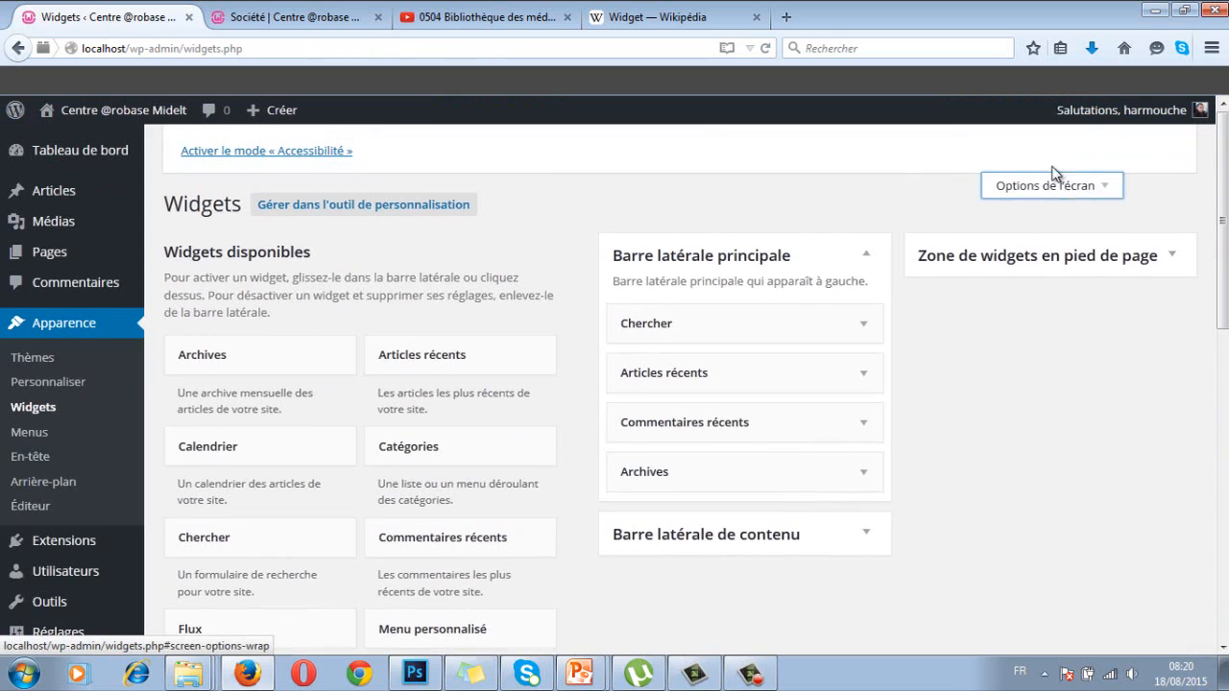
{"action": "left_click", "coordinate": [316, 158]}
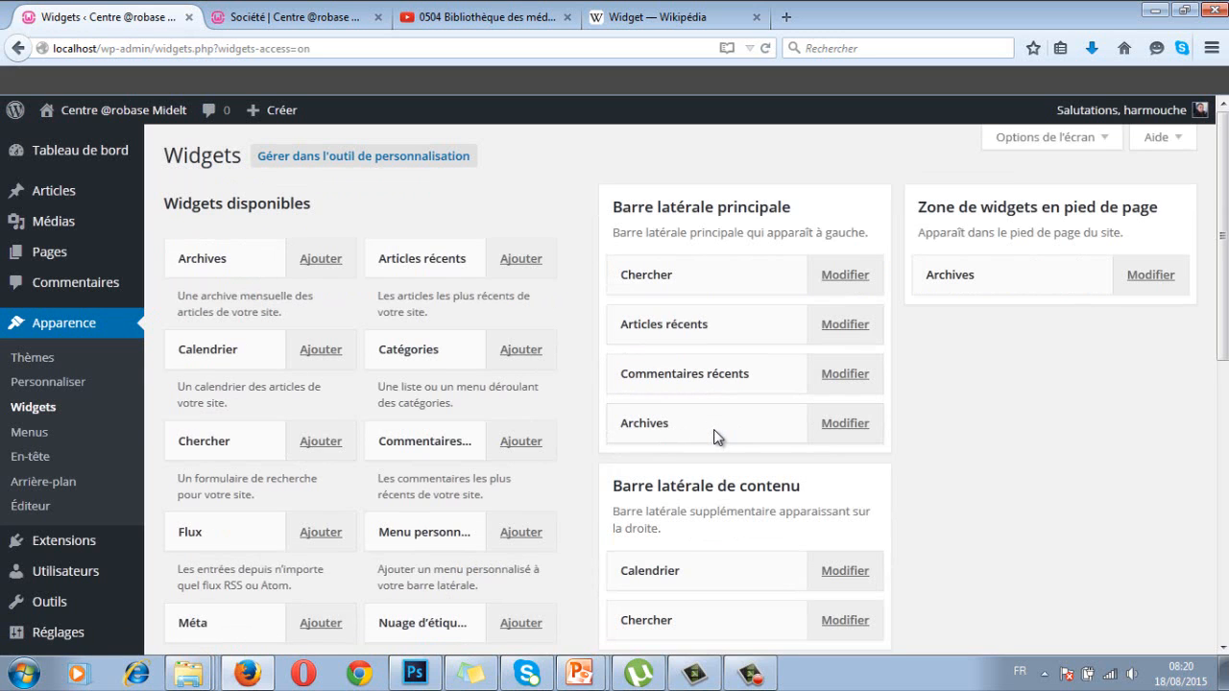
{"action": "left_click", "coordinate": [330, 260]}
{"action": "left_click", "coordinate": [324, 272]}
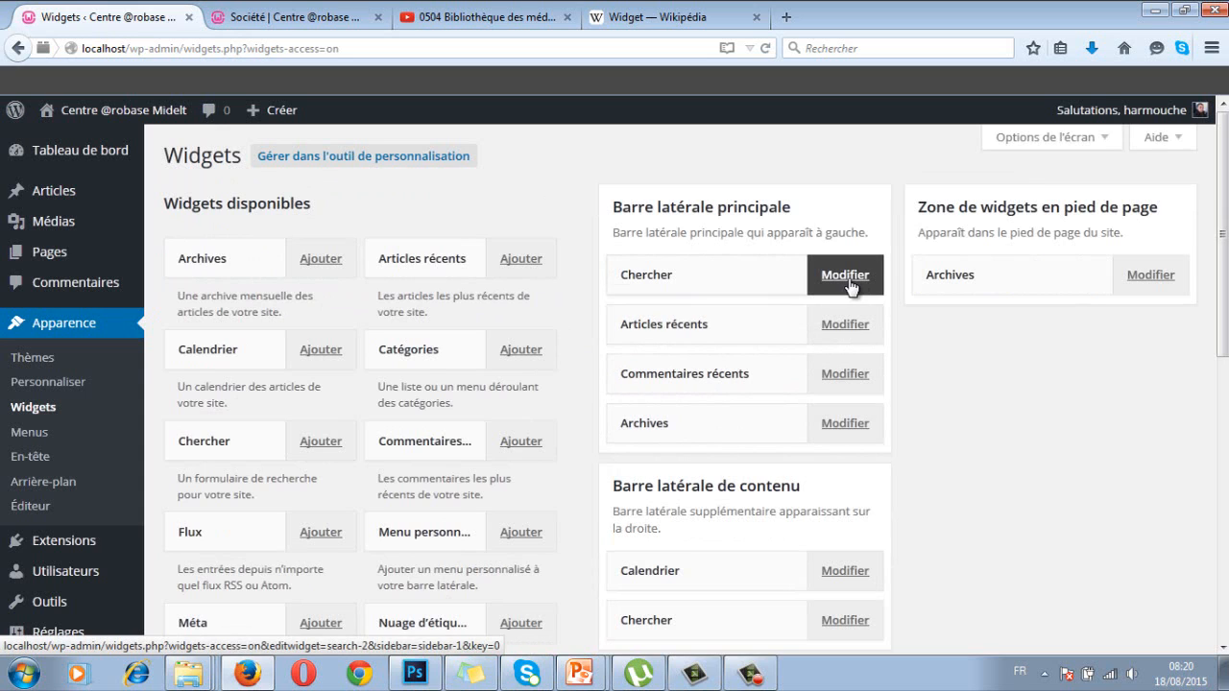
Step: Start adding an Articles récents widget, set the number of articles to display to 3 and enable Afficher la date du contenu
{"action": "left_click", "coordinate": [518, 265]}
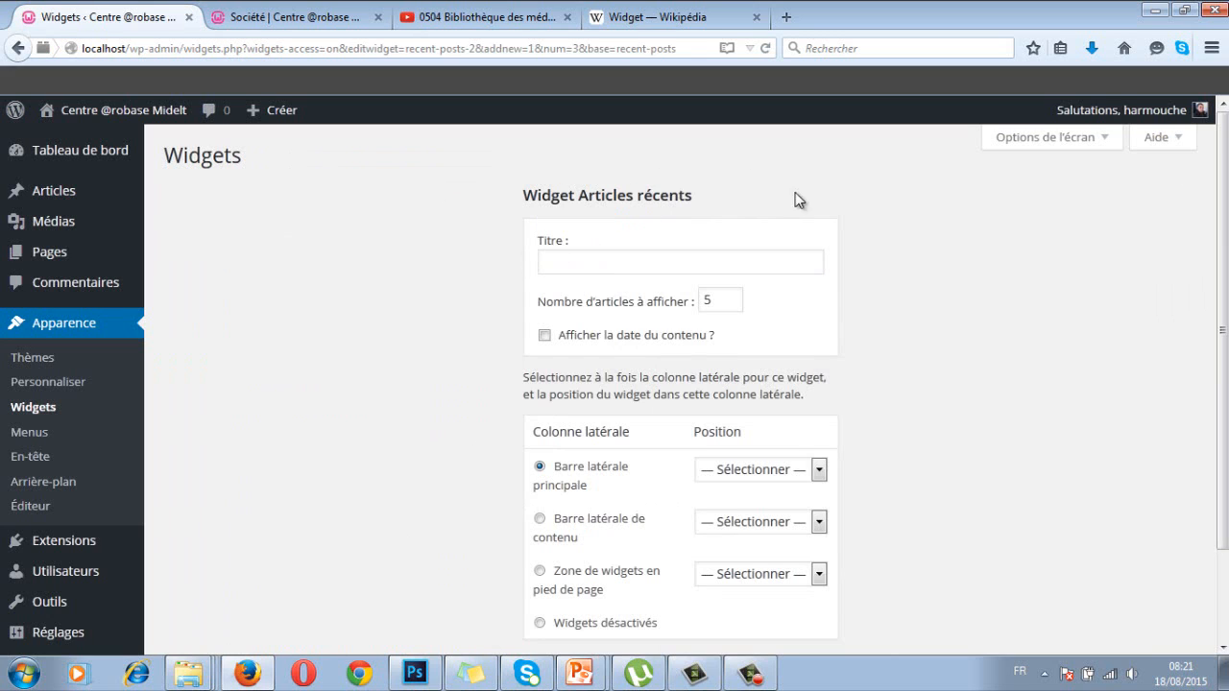
{"action": "left_click", "coordinate": [543, 261]}
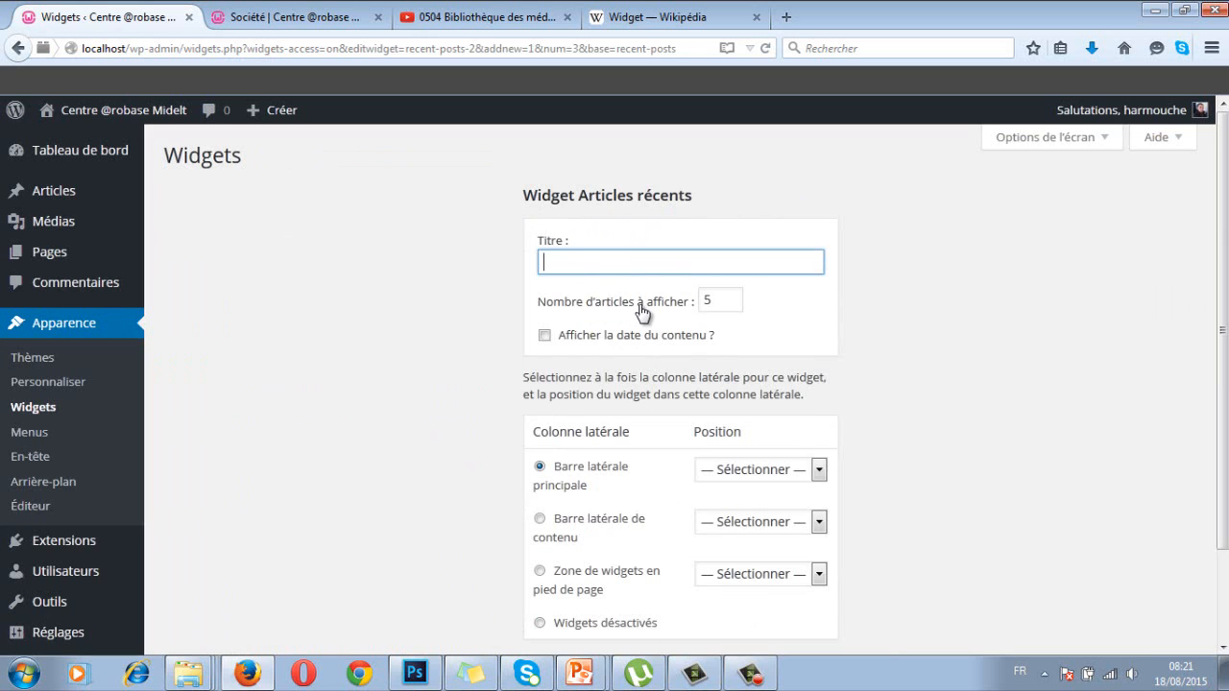
{"action": "left_click", "coordinate": [706, 300]}
{"action": "left_click_drag", "start_coordinate": [706, 299], "coordinate": [684, 299]}
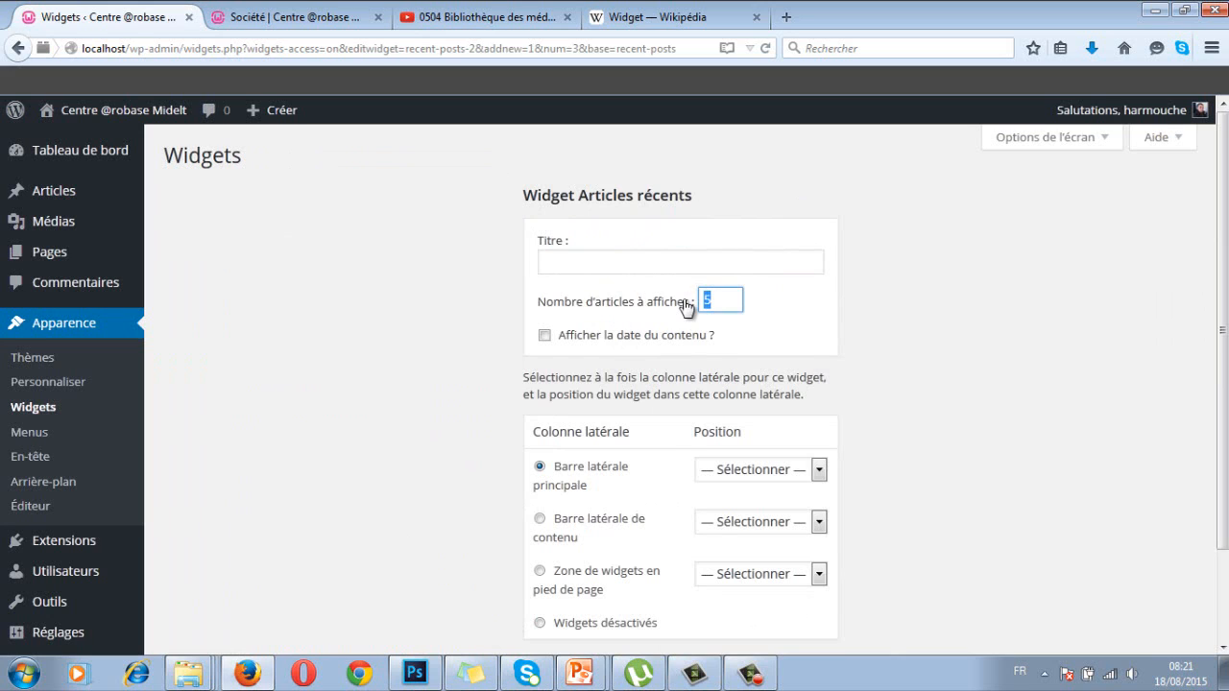
{"action": "type", "text": "3"}
{"action": "left_click", "coordinate": [487, 323]}
{"action": "left_click", "coordinate": [544, 336]}
{"action": "scroll", "coordinate": [590, 417], "scroll_direction": "down", "scroll_amount": 2}
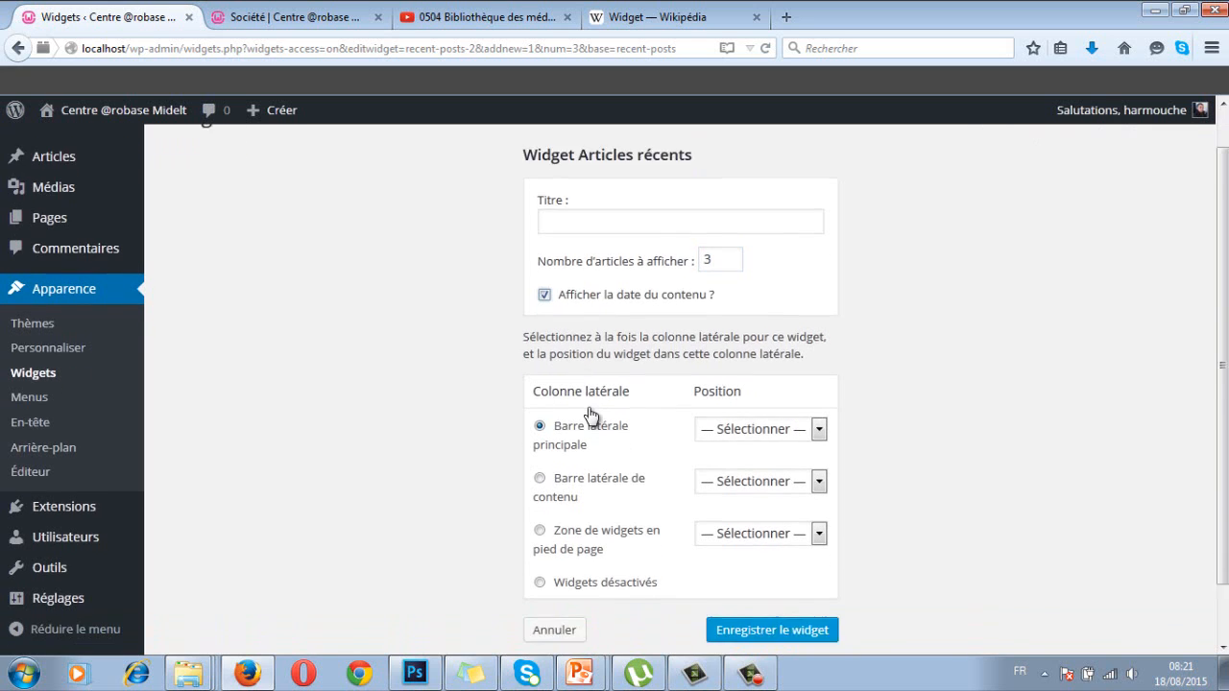
{"action": "scroll", "coordinate": [562, 252], "scroll_direction": "up", "scroll_amount": 2}
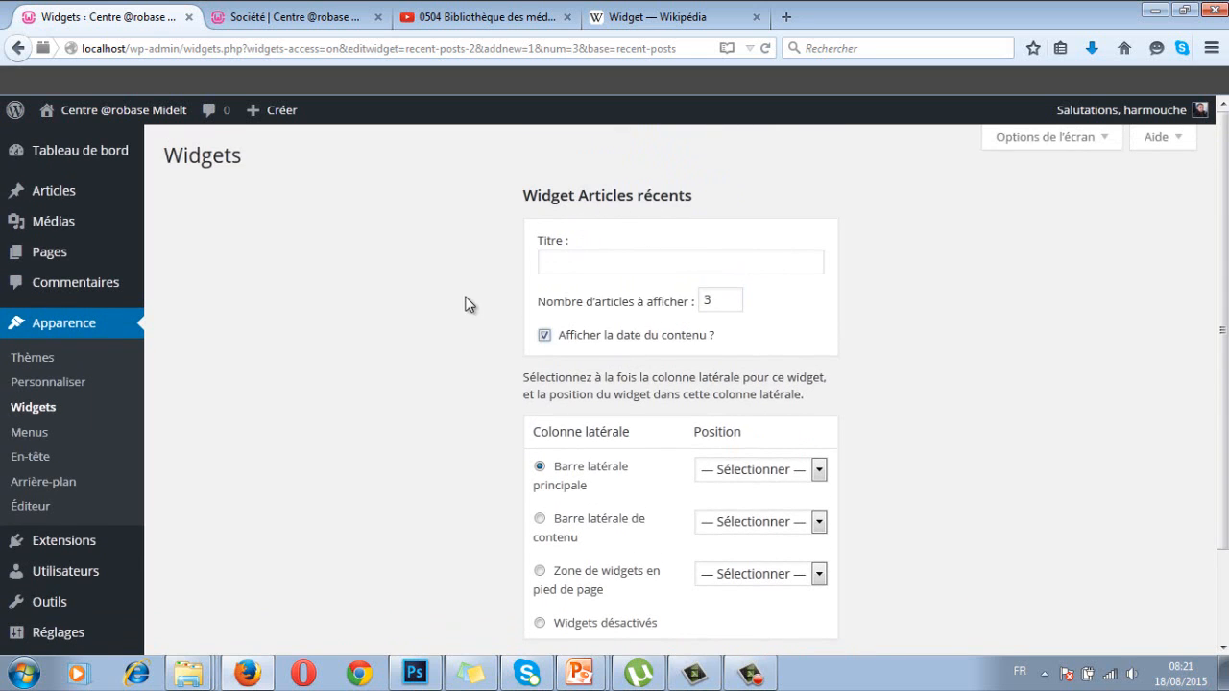
Step: Examine the positions offered in Barre latérale principale and Barre latérale de contenu for the Articles récents widget
{"action": "scroll", "coordinate": [465, 304], "scroll_direction": "down", "scroll_amount": 2}
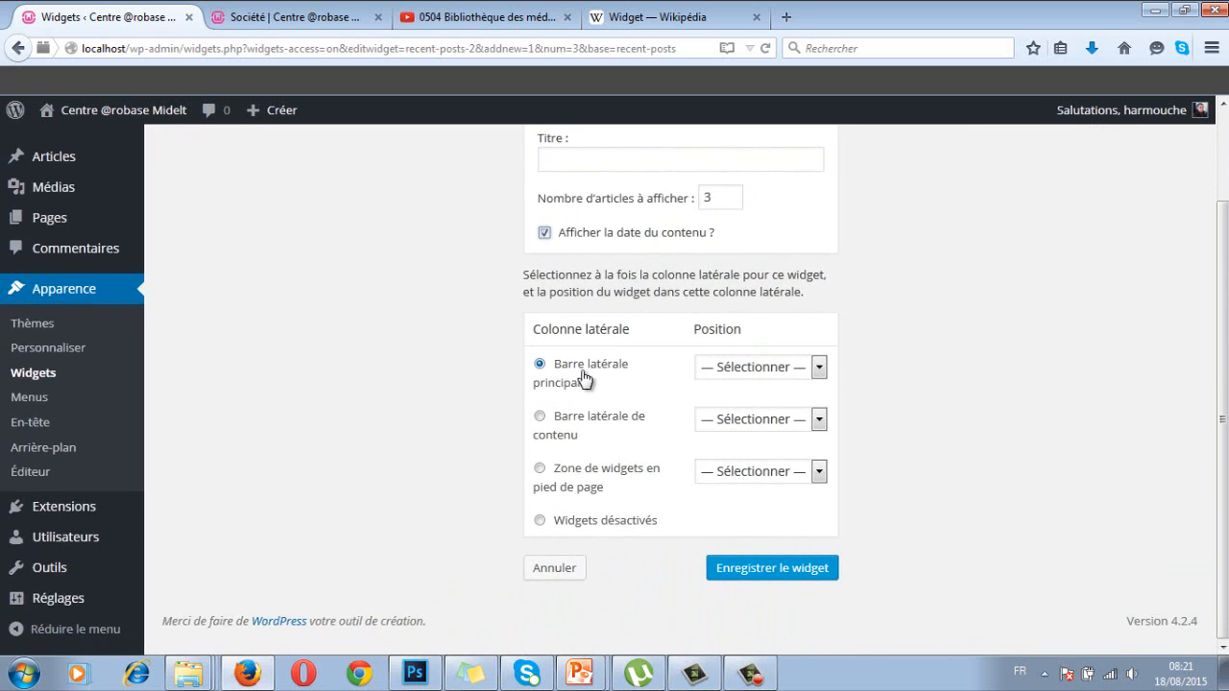
{"action": "left_click", "coordinate": [769, 365]}
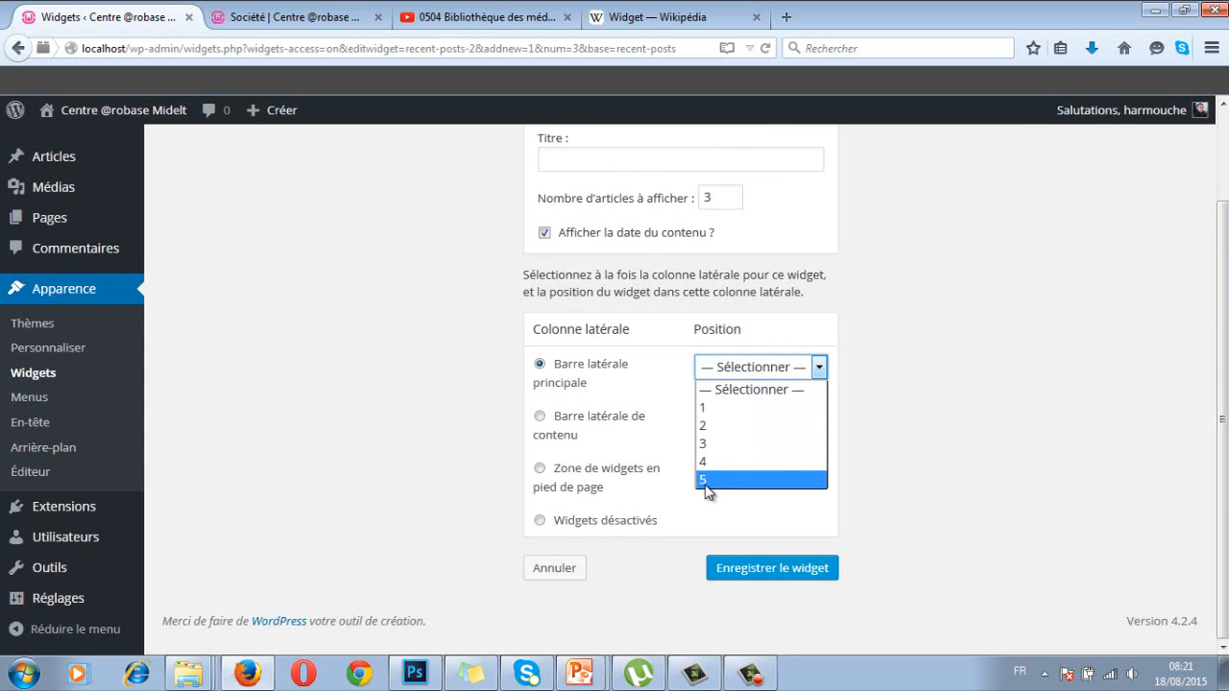
{"action": "left_click", "coordinate": [479, 387]}
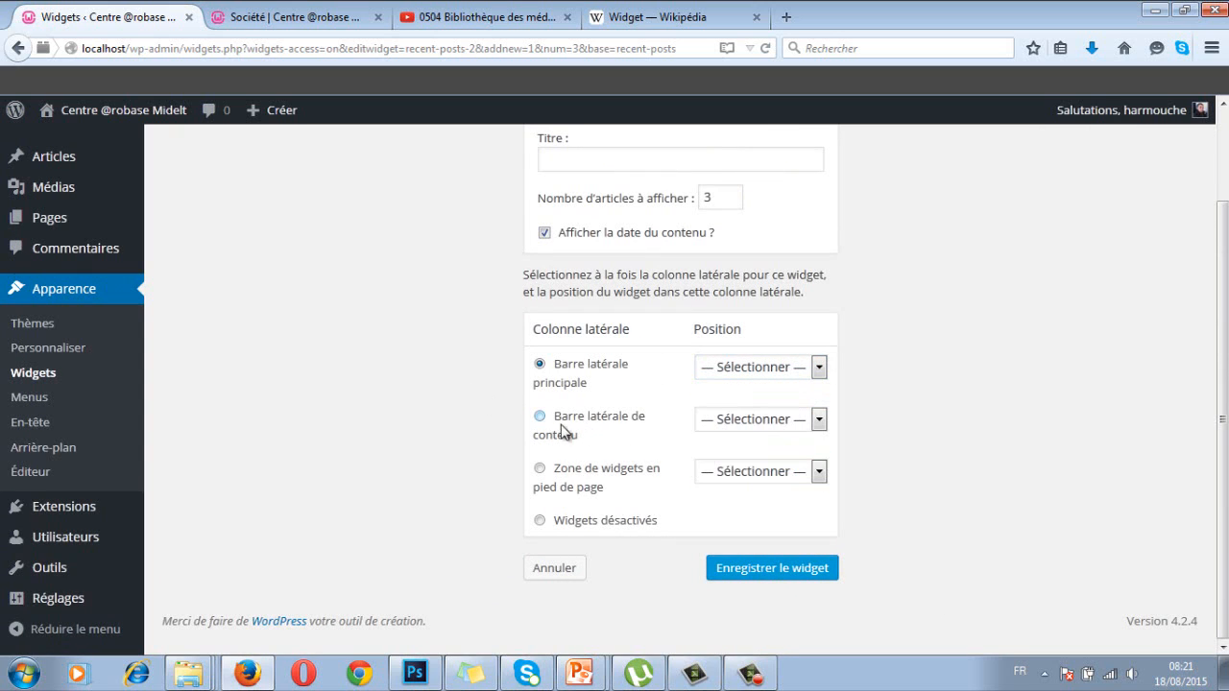
{"action": "left_click", "coordinate": [551, 426]}
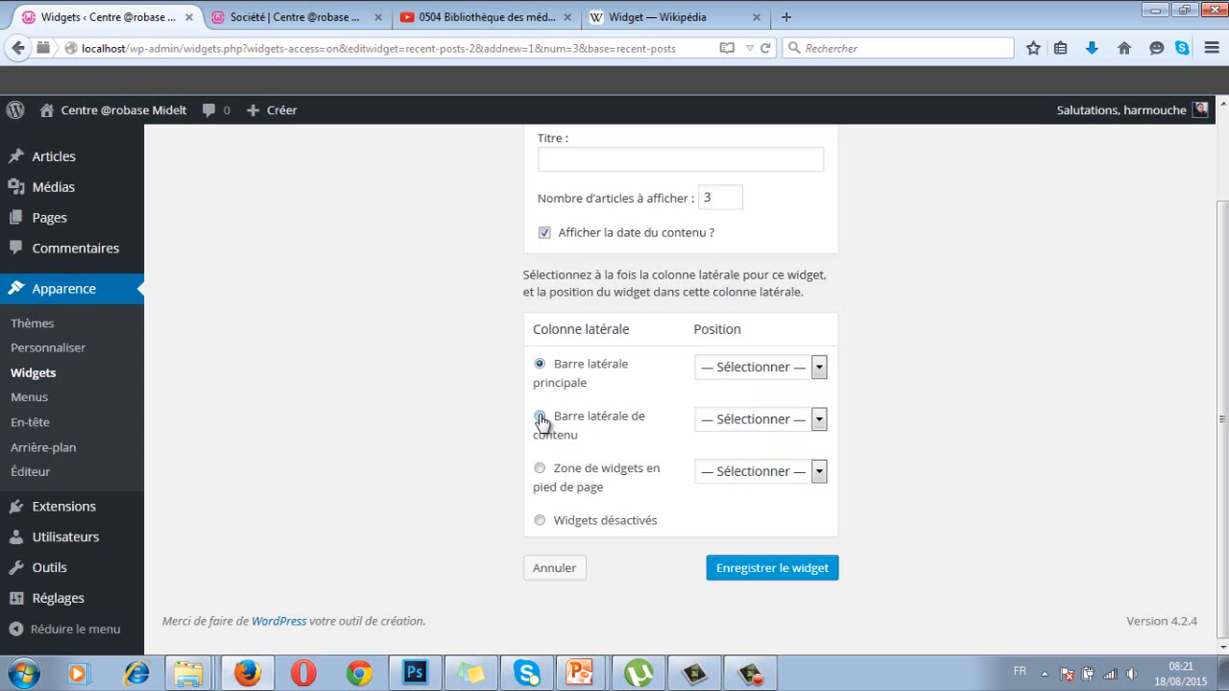
{"action": "left_click", "coordinate": [808, 420]}
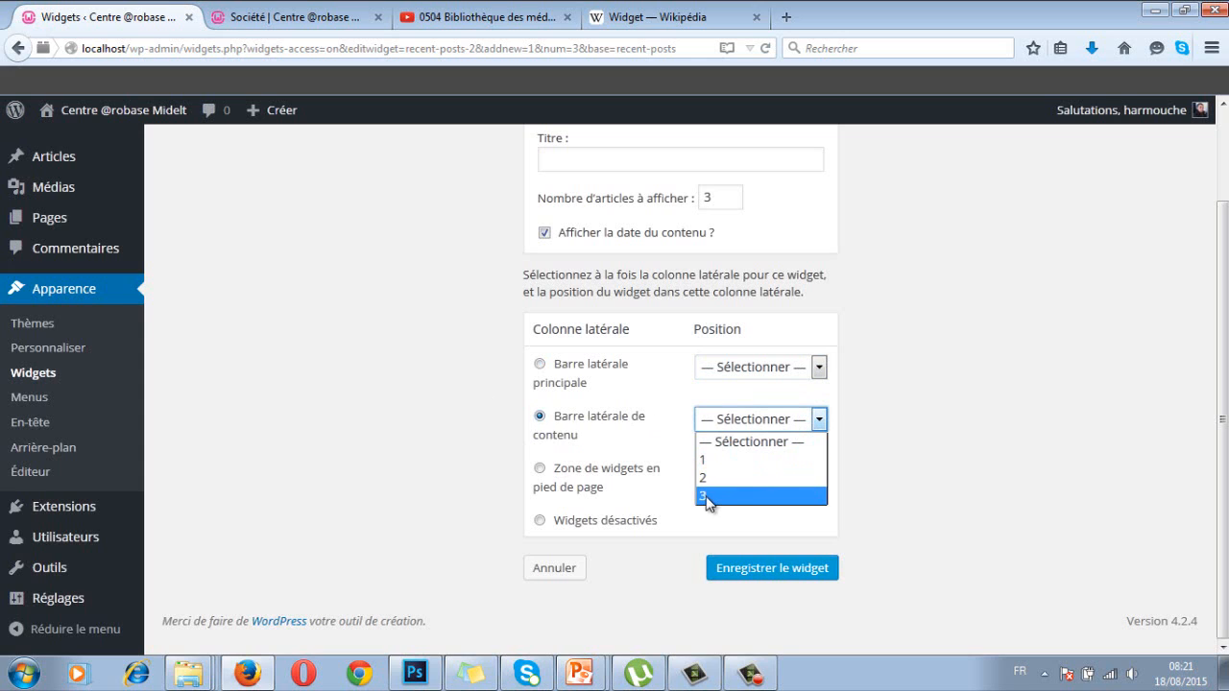
{"action": "left_click", "coordinate": [471, 459]}
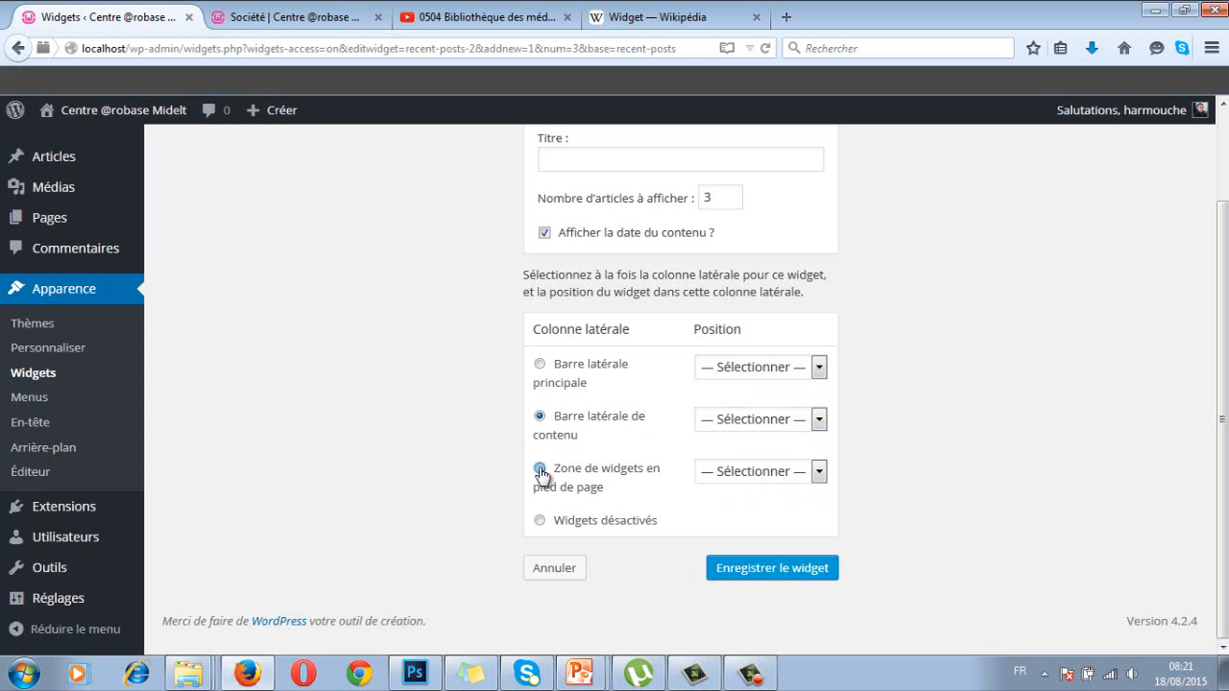
Step: Select Zone de widgets en pied de page, compare the positions offered in all three areas, and cancel adding the widget
{"action": "left_click", "coordinate": [541, 470]}
{"action": "left_click", "coordinate": [793, 473]}
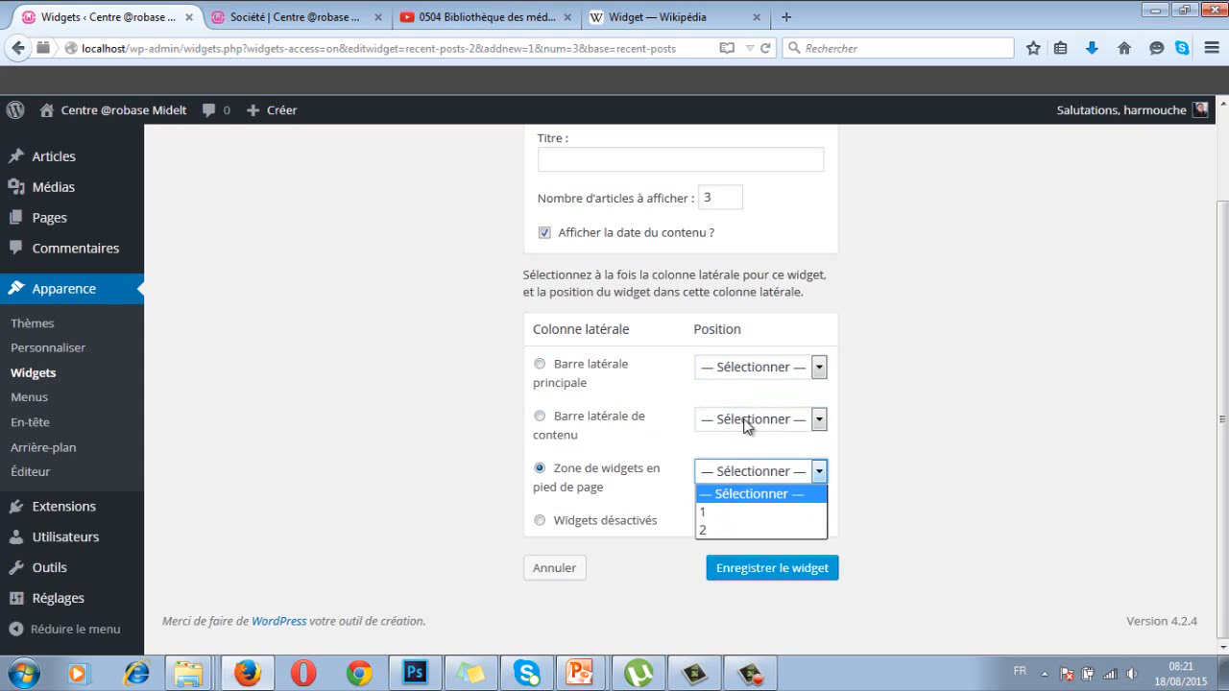
{"action": "left_click", "coordinate": [778, 369]}
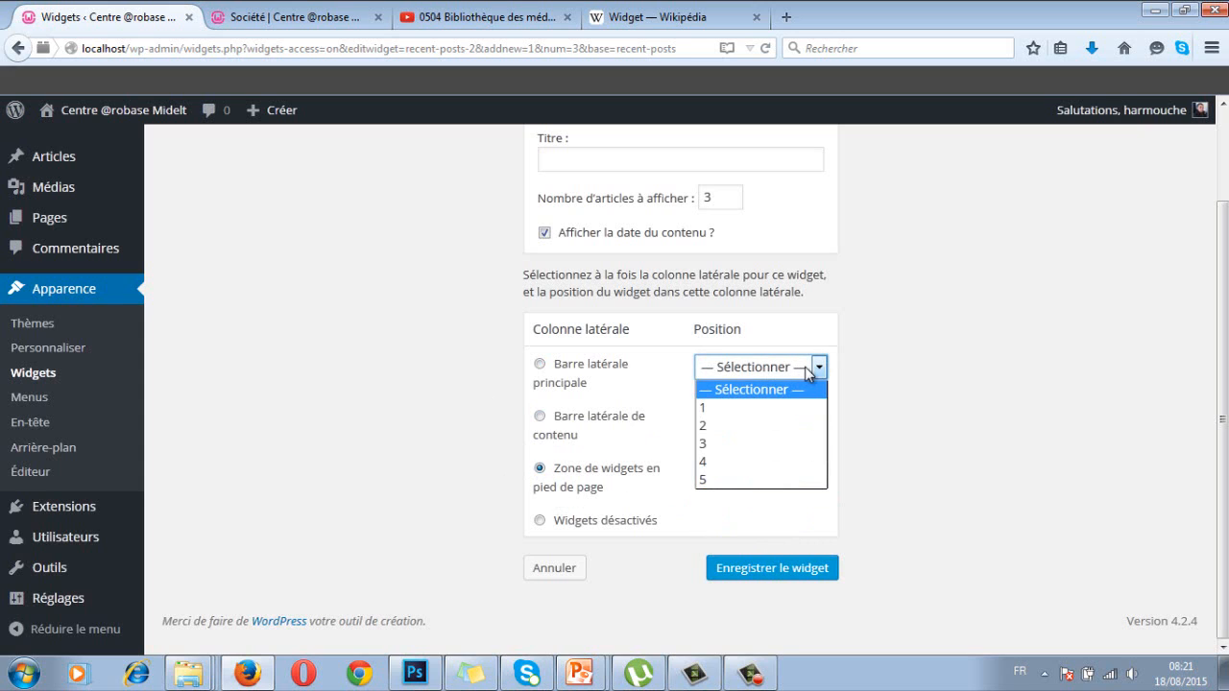
{"action": "left_click", "coordinate": [875, 391]}
{"action": "left_click", "coordinate": [804, 420]}
{"action": "left_click", "coordinate": [889, 423]}
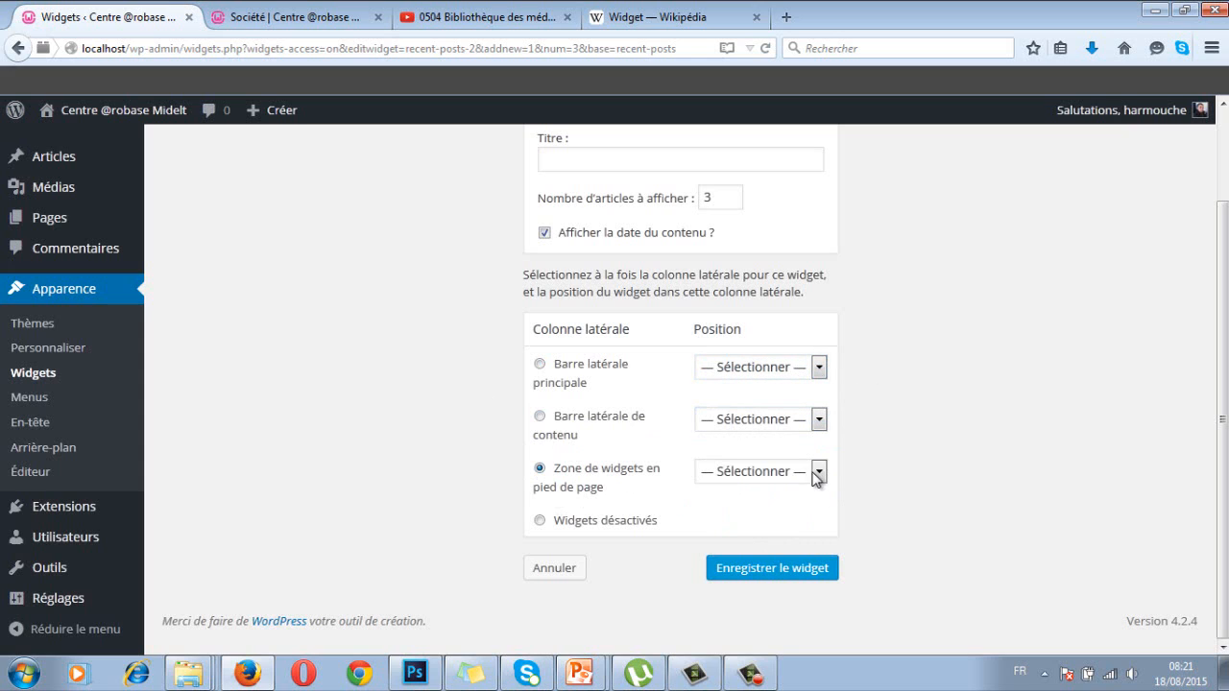
{"action": "left_click", "coordinate": [816, 472]}
{"action": "left_click", "coordinate": [919, 449]}
{"action": "left_click", "coordinate": [566, 569]}
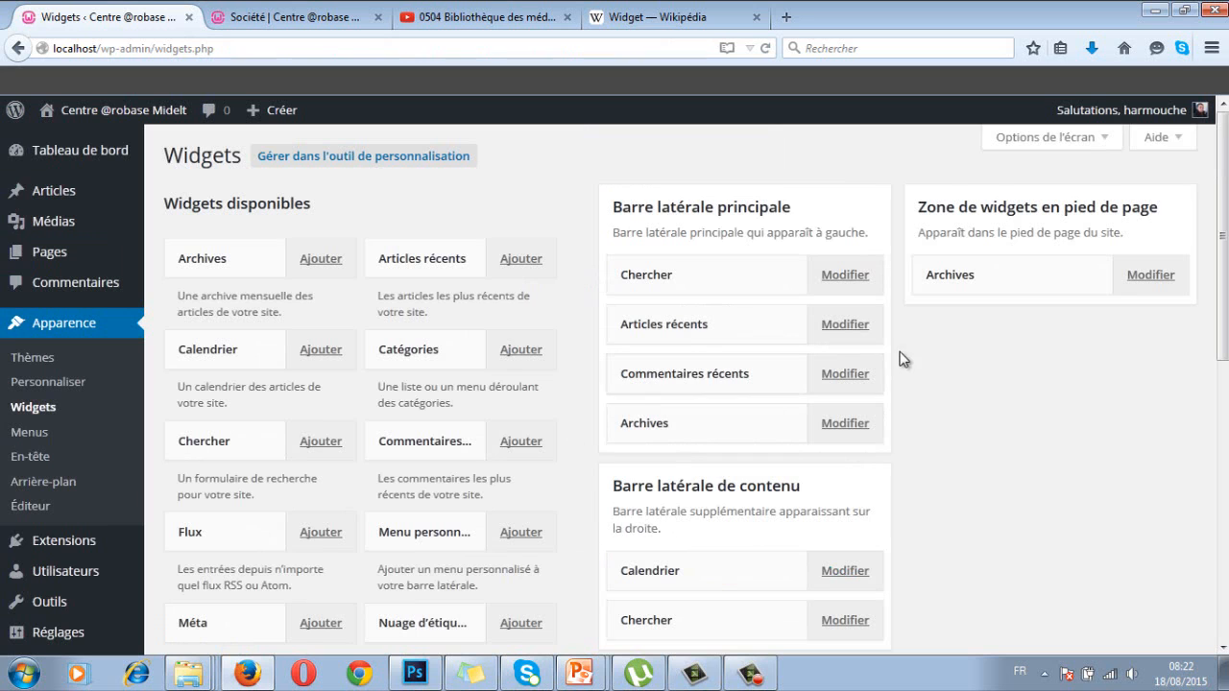
Step: Start adding an Articles récents widget again and check the positions offered in each sidebar and the footer area
{"action": "mouse_move", "coordinate": [1224, 227]}
{"action": "left_mouse_down"}
{"action": "mouse_move", "coordinate": [1225, 265]}
{"action": "mouse_move", "coordinate": [1225, 231]}
{"action": "left_mouse_up"}
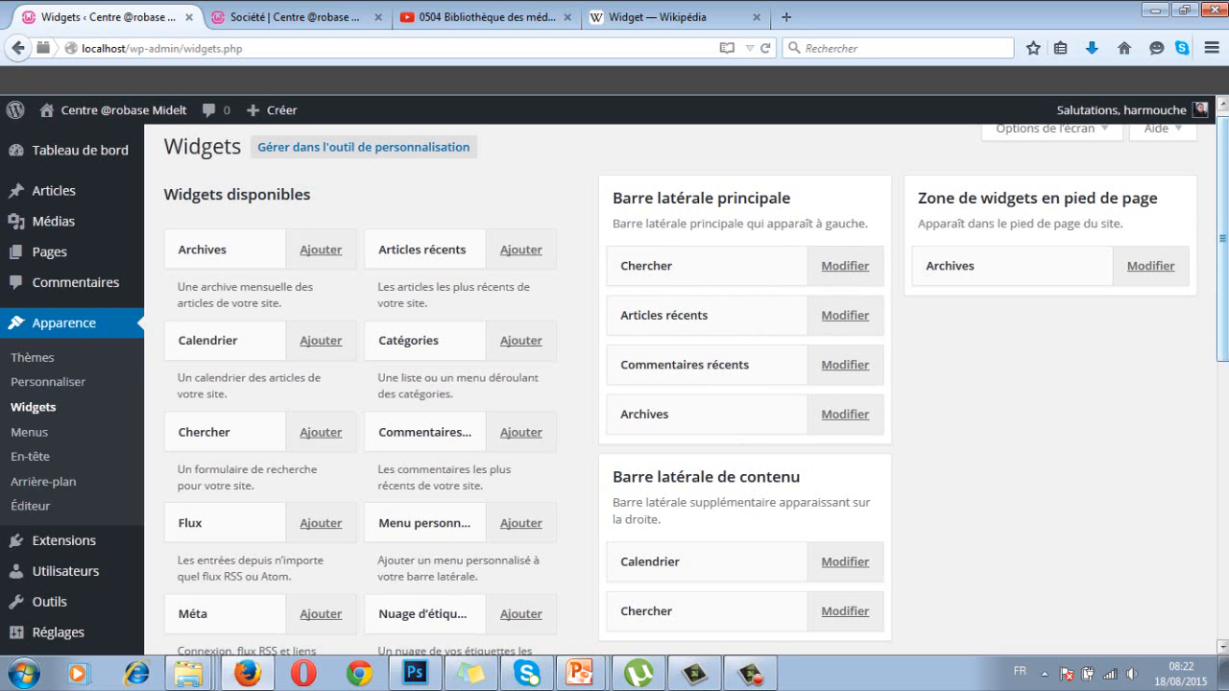
{"action": "scroll", "coordinate": [729, 432], "scroll_direction": "down", "scroll_amount": 2}
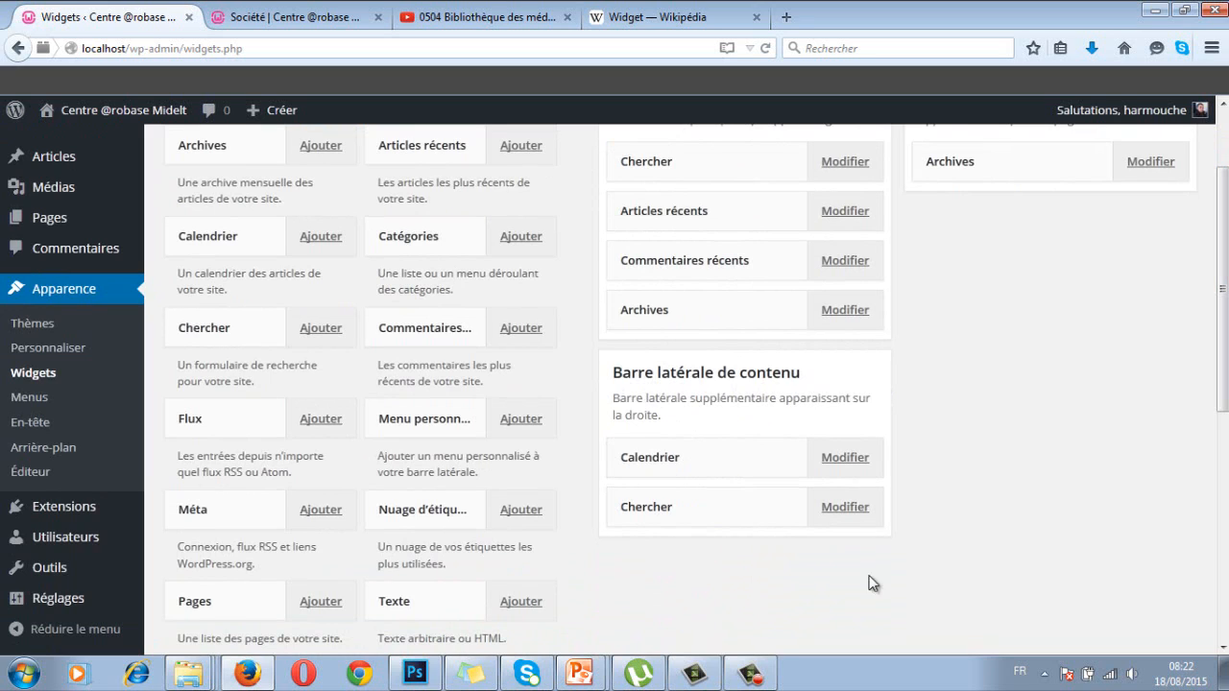
{"action": "scroll", "coordinate": [1008, 432], "scroll_direction": "up", "scroll_amount": 3}
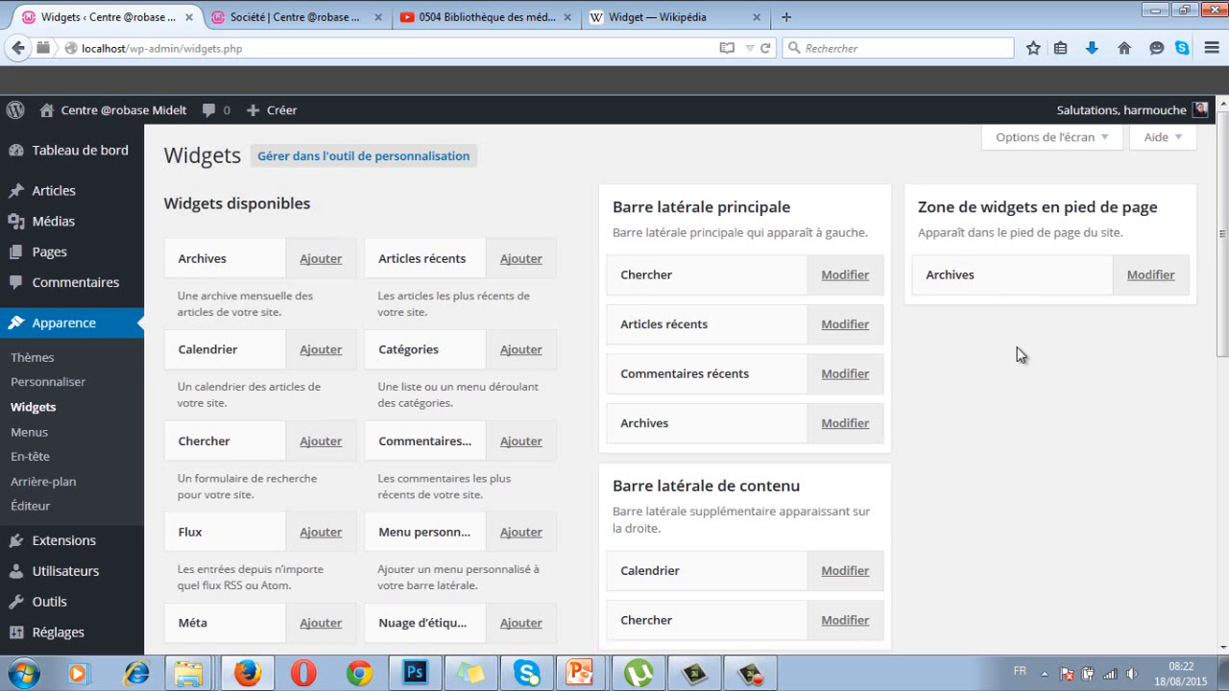
{"action": "left_click", "coordinate": [522, 259]}
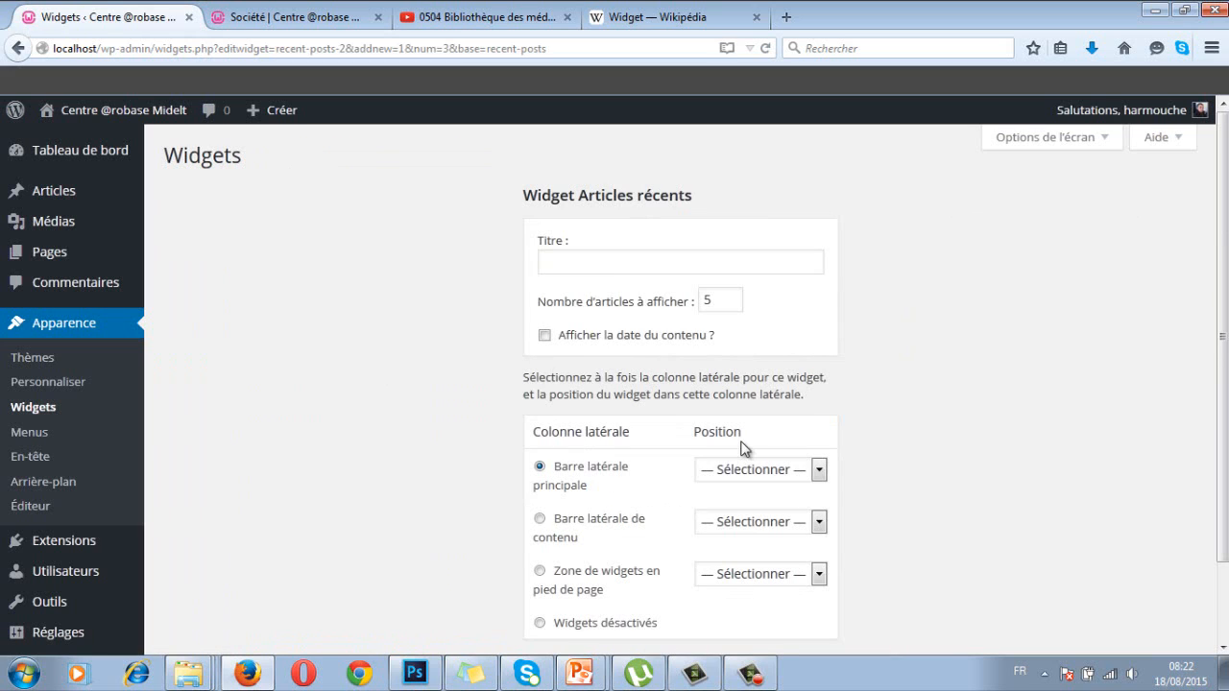
{"action": "left_click", "coordinate": [818, 469]}
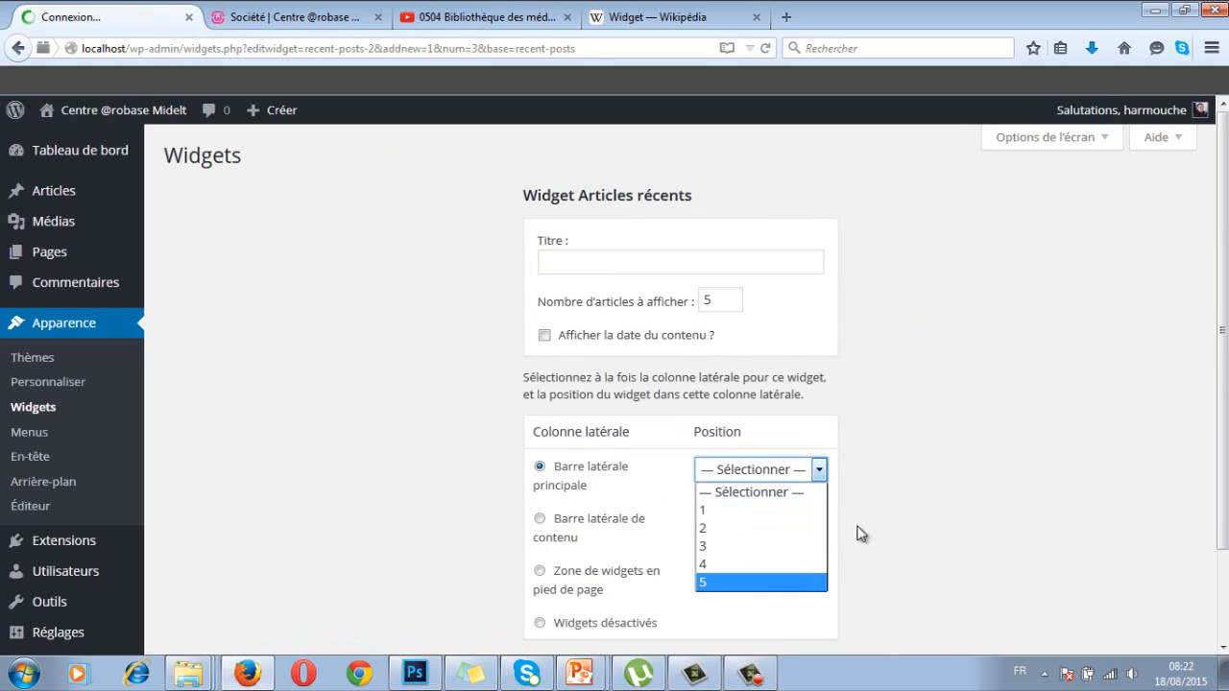
{"action": "left_click", "coordinate": [892, 505]}
{"action": "left_click", "coordinate": [818, 521]}
{"action": "left_click", "coordinate": [893, 570]}
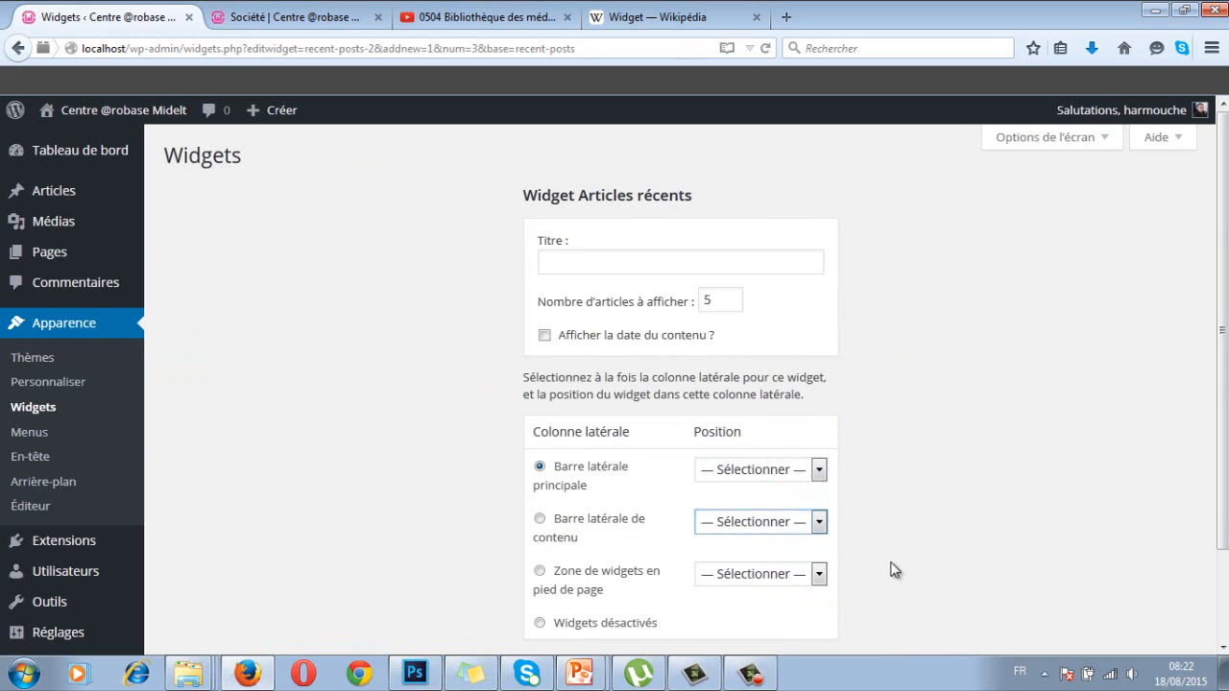
{"action": "left_click", "coordinate": [818, 573]}
{"action": "left_click", "coordinate": [917, 547]}
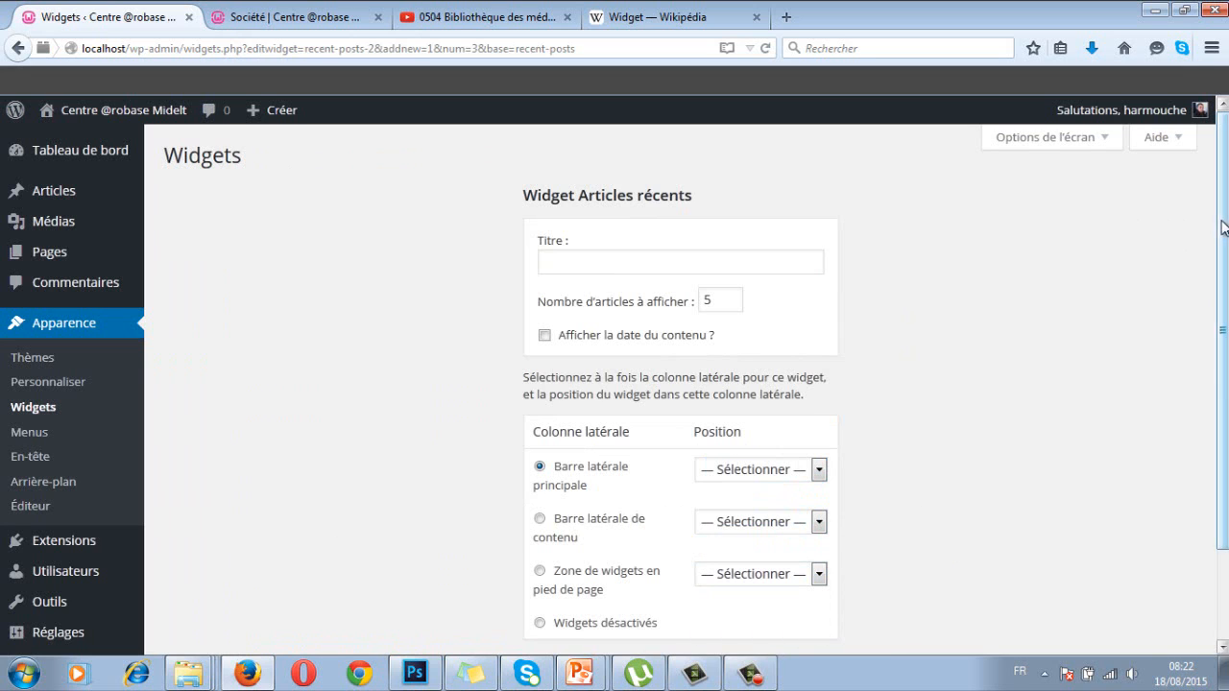
Step: Place the Articles récents widget in Zone de widgets en pied de page at position 2 and save it
{"action": "scroll", "coordinate": [1223, 227], "scroll_direction": "down", "scroll_amount": 1}
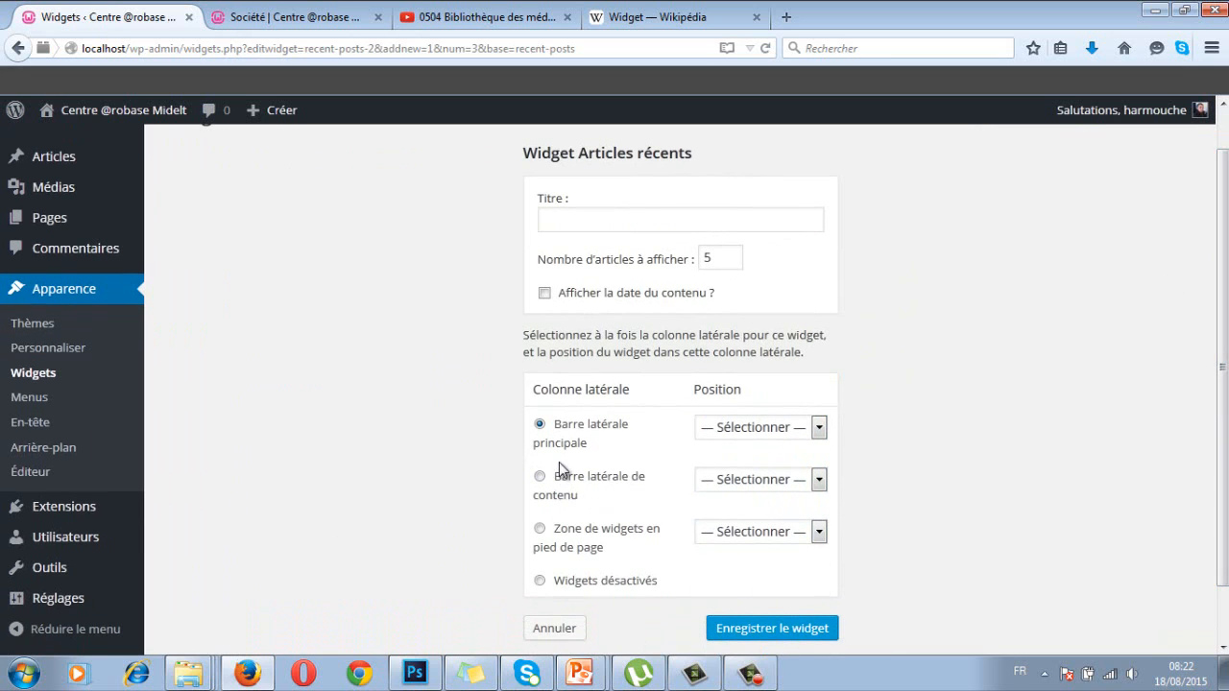
{"action": "left_click", "coordinate": [540, 531]}
{"action": "left_click", "coordinate": [811, 532]}
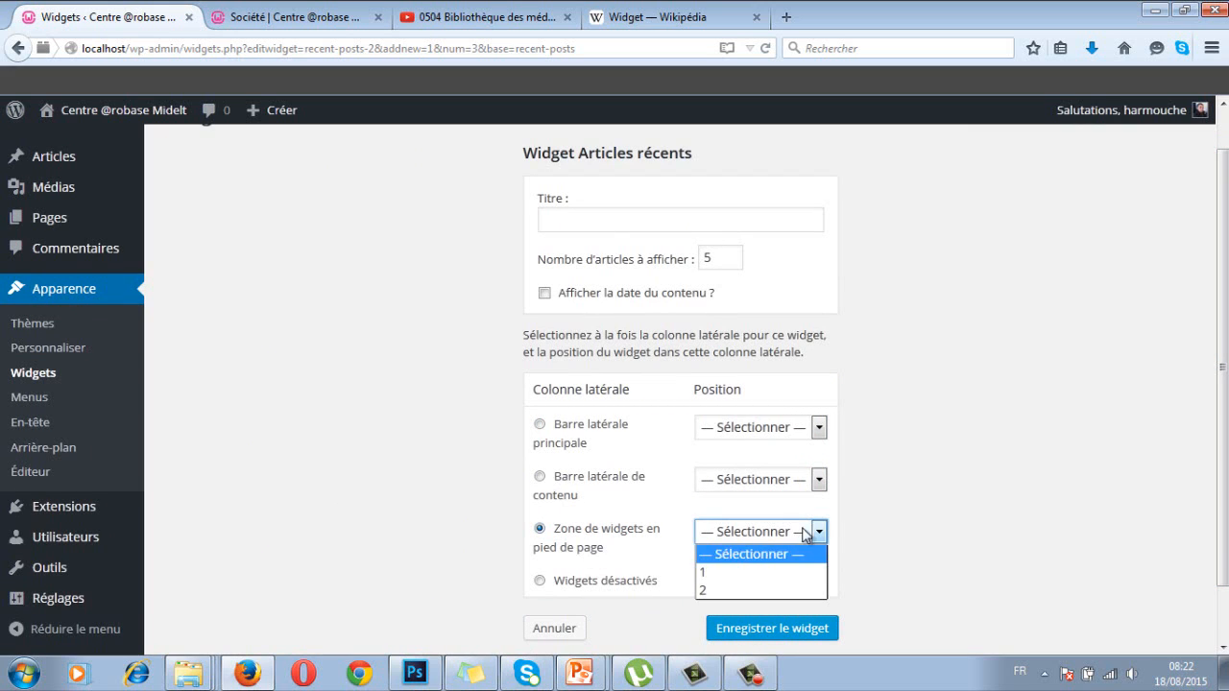
{"action": "left_click", "coordinate": [731, 591]}
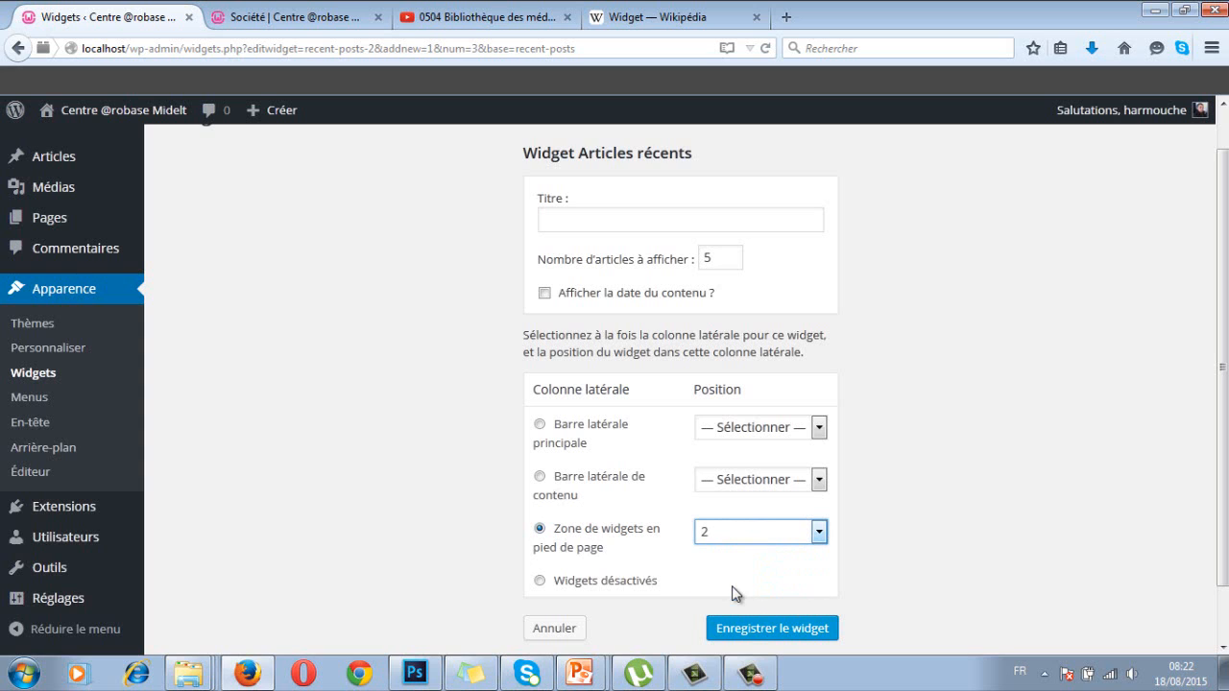
{"action": "left_click", "coordinate": [750, 629]}
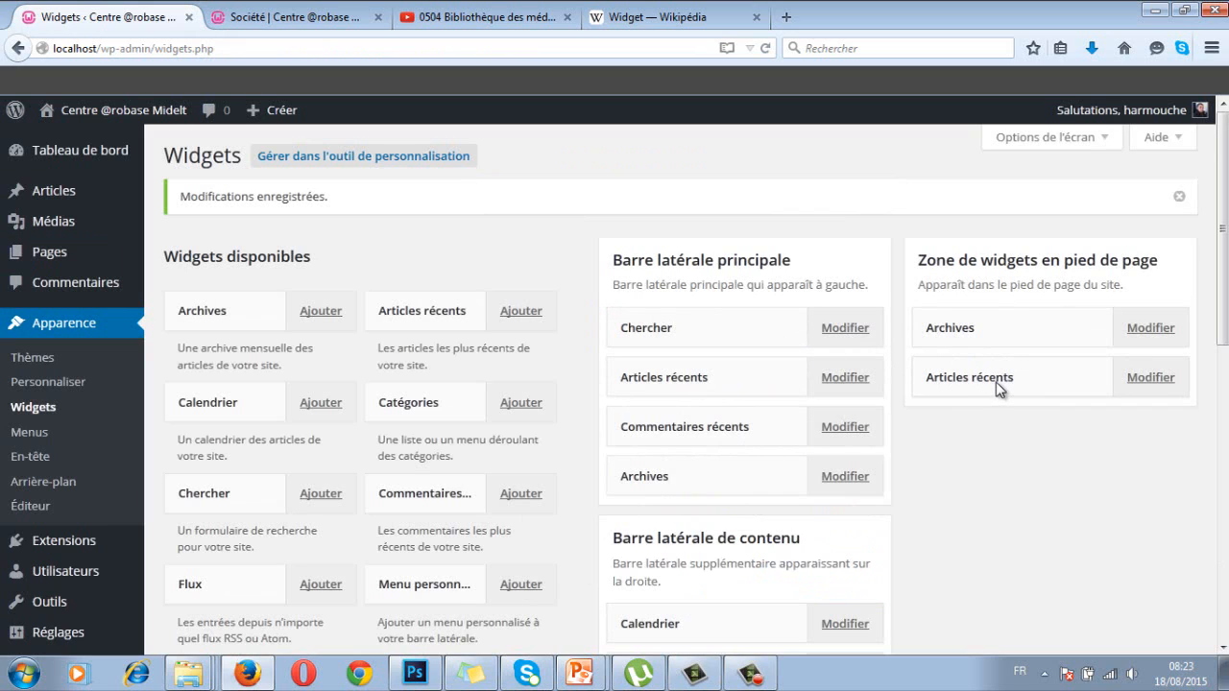
Step: Assign the main sidebar's Chercher widget to Barre latérale de contenu without choosing a position there, and save it
{"action": "left_click", "coordinate": [849, 331]}
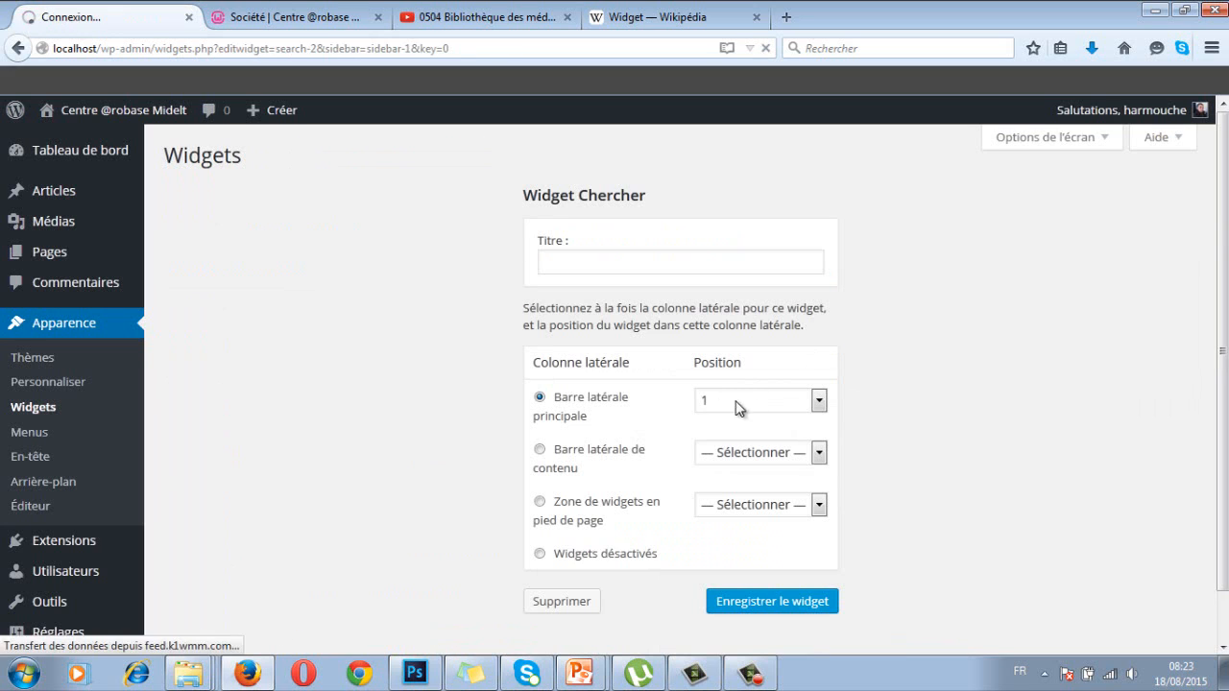
{"action": "left_click", "coordinate": [563, 264]}
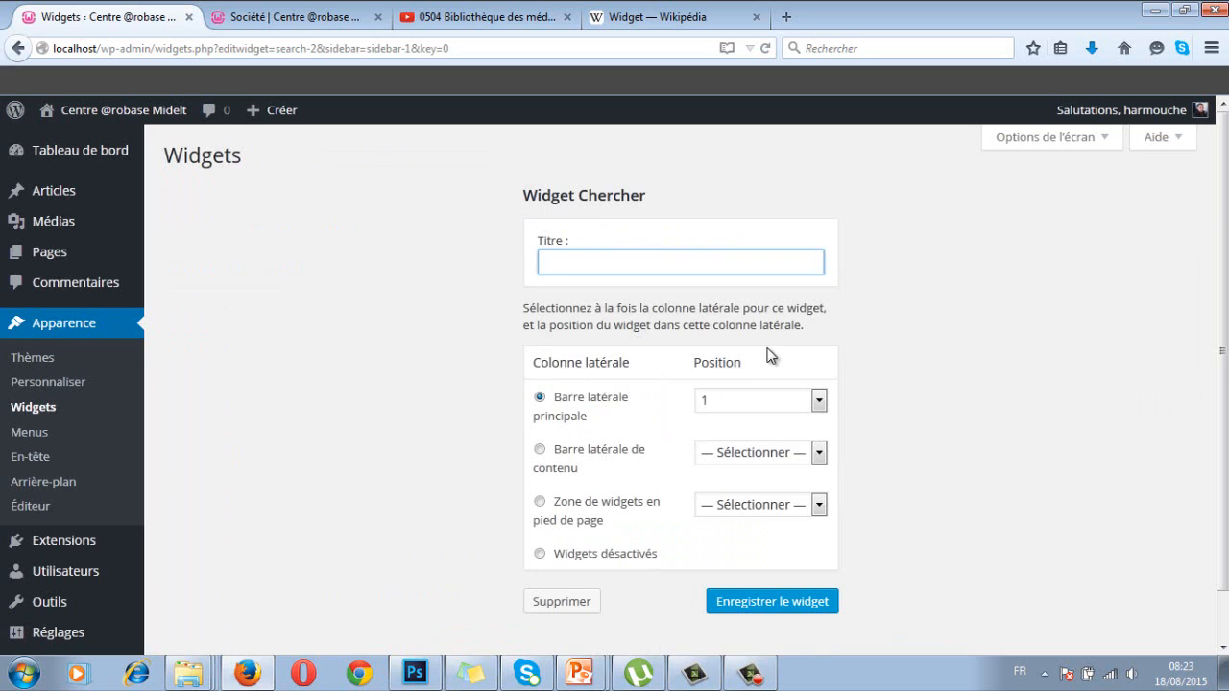
{"action": "left_click", "coordinate": [540, 449]}
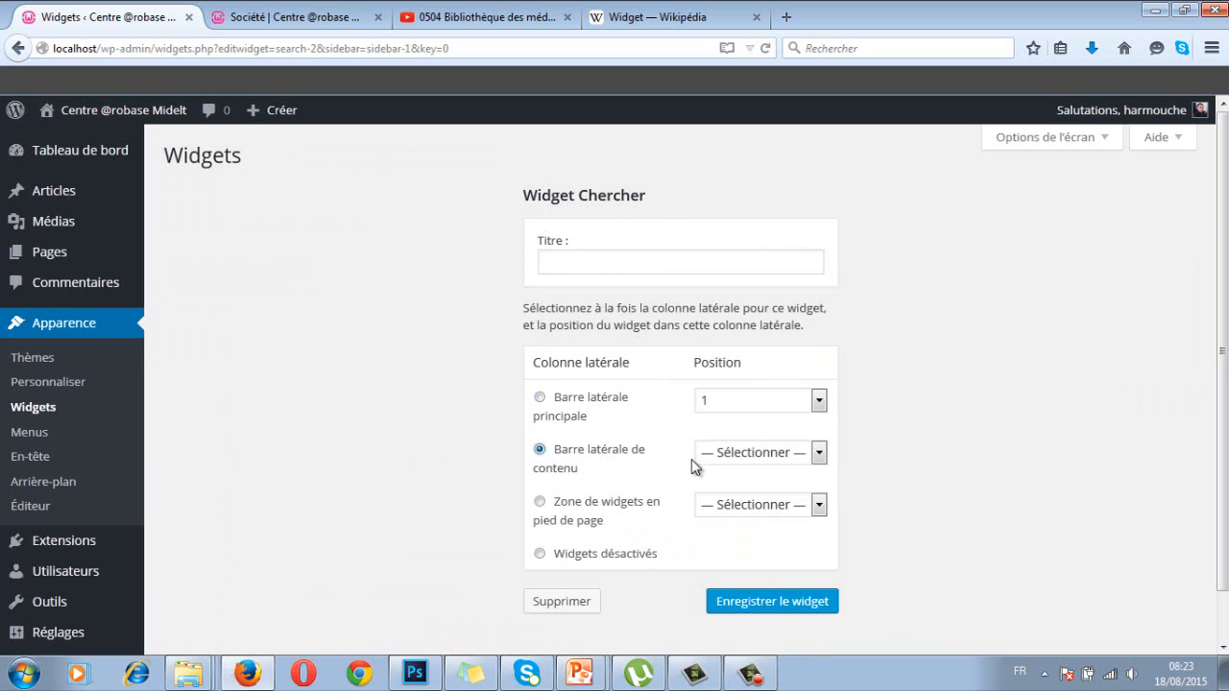
{"action": "left_click", "coordinate": [699, 454]}
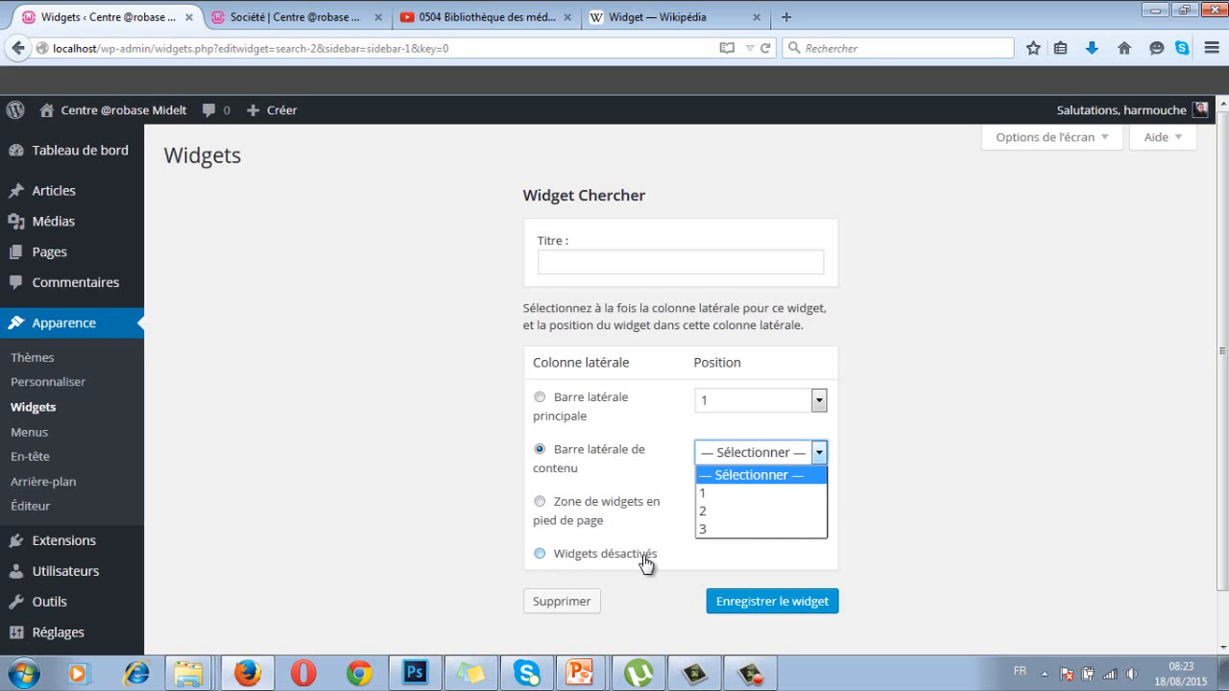
{"action": "left_click", "coordinate": [712, 237]}
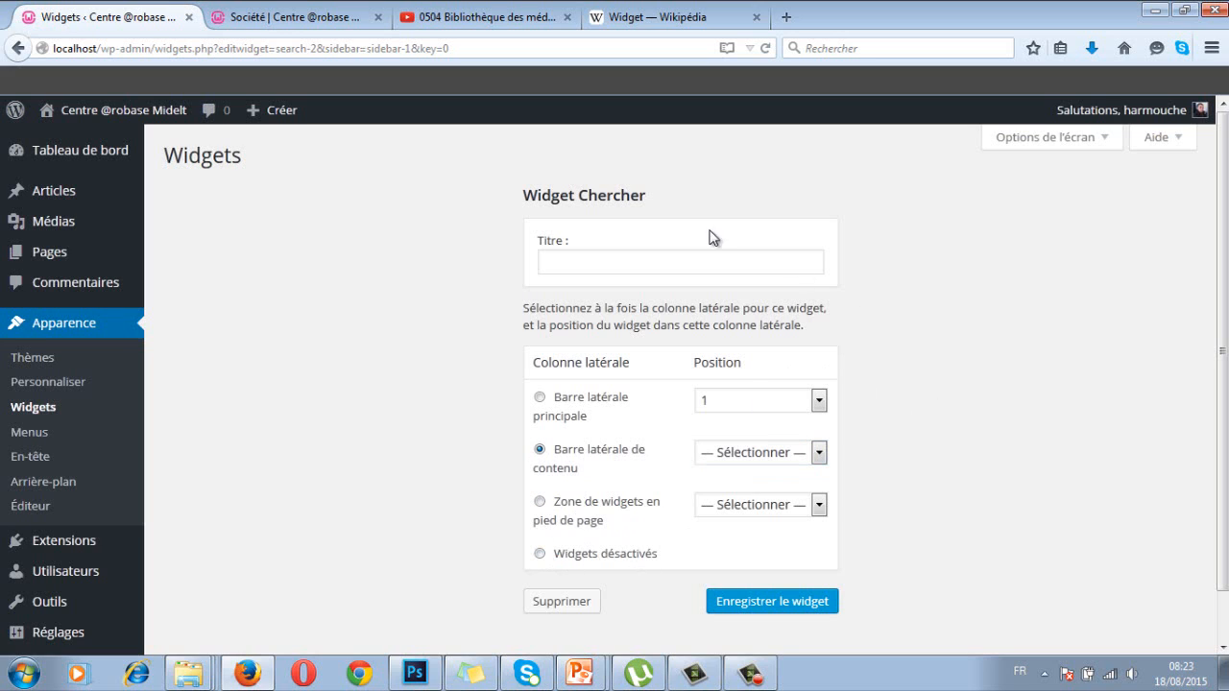
{"action": "left_click", "coordinate": [729, 601]}
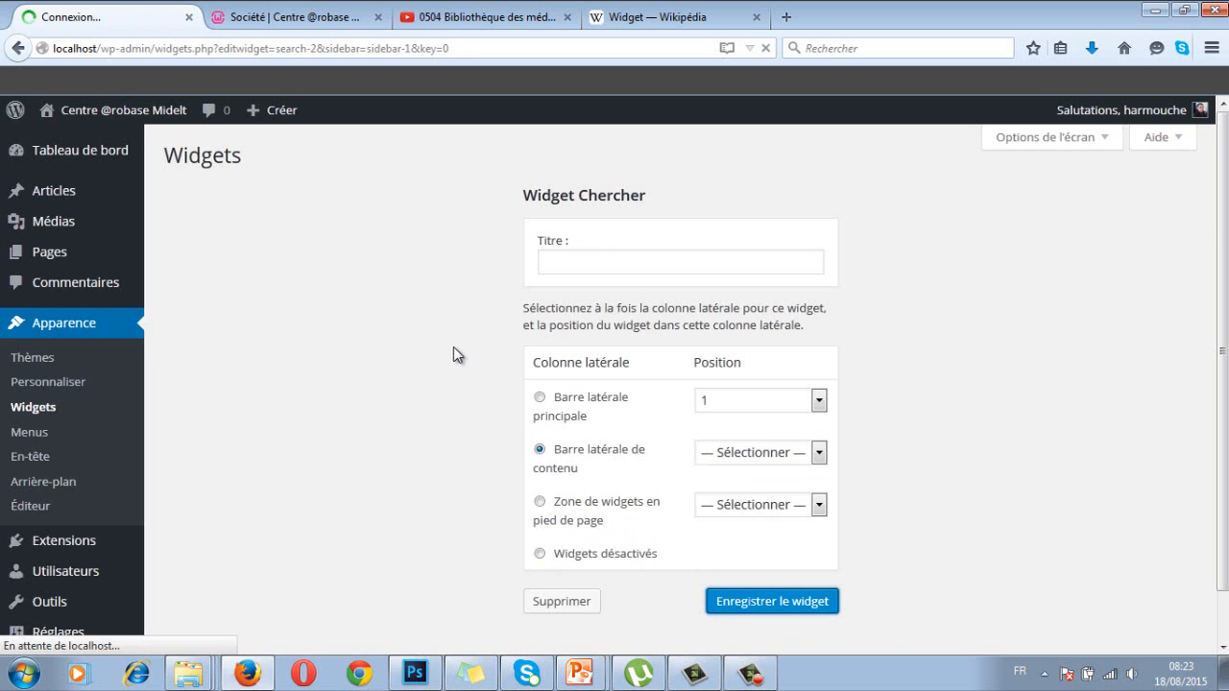